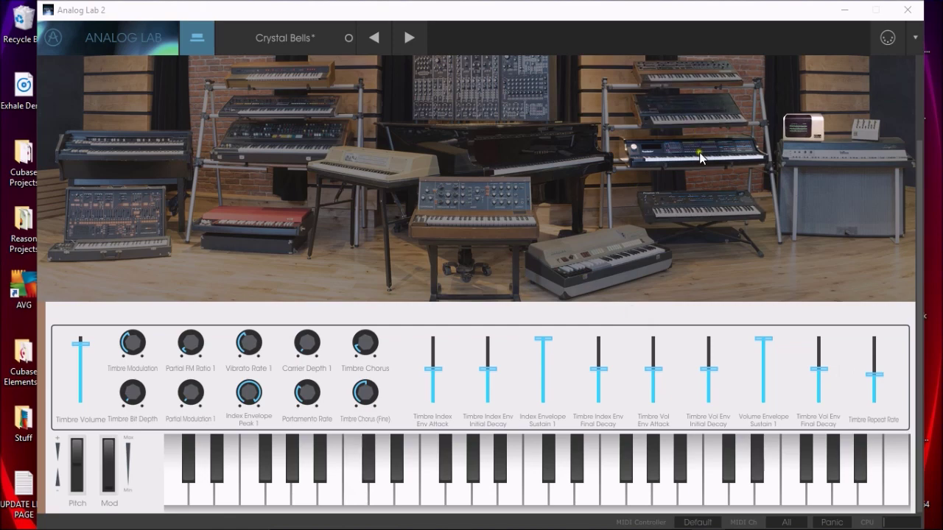
Turn up the Timbre Chorus of the Crystal Bells preset on the Synclavier
{"action": "scroll", "coordinate": [926, 129], "scroll_direction": "up", "scroll_amount": 1}
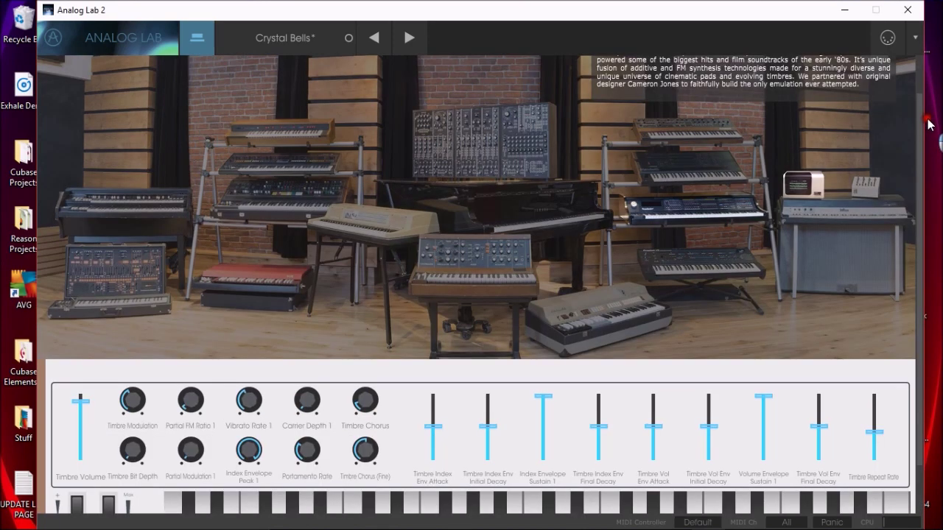
{"action": "scroll", "coordinate": [926, 125], "scroll_direction": "up", "scroll_amount": 1}
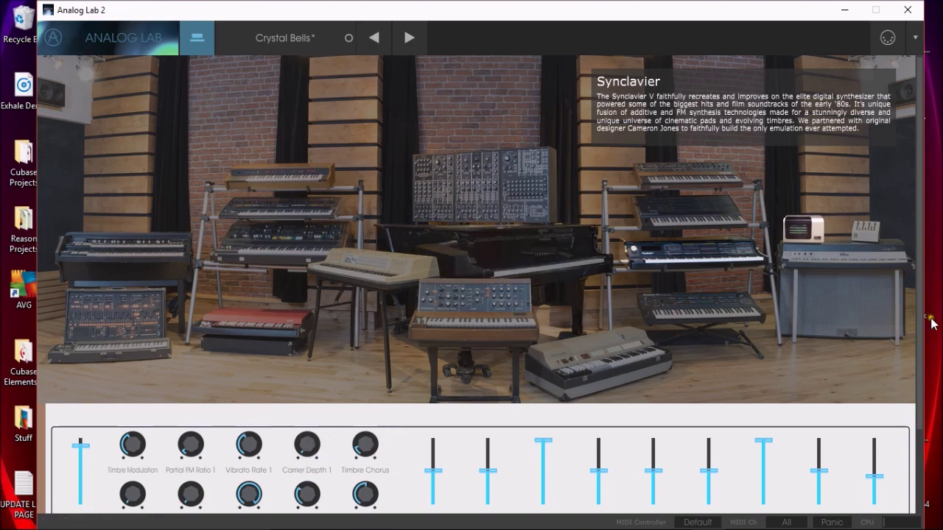
{"action": "scroll", "coordinate": [919, 332], "scroll_direction": "down", "scroll_amount": 2}
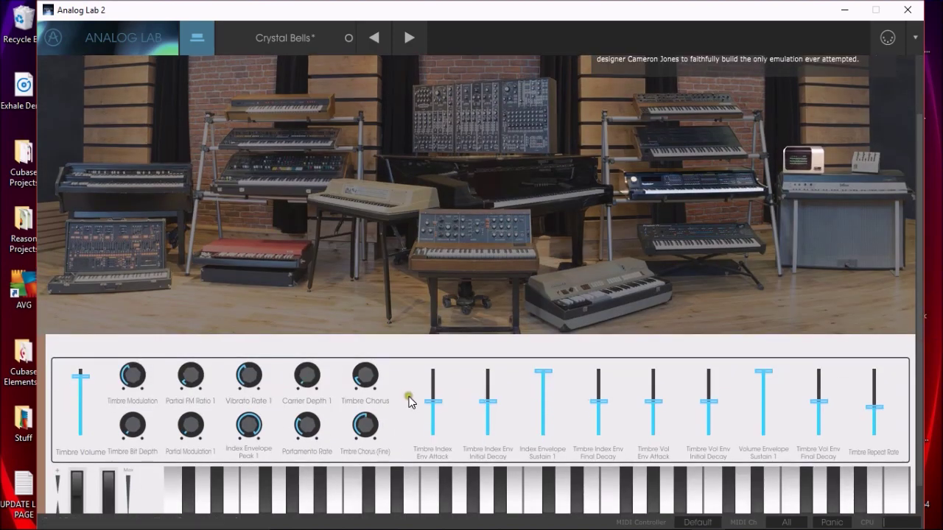
{"action": "mouse_move", "coordinate": [366, 383]}
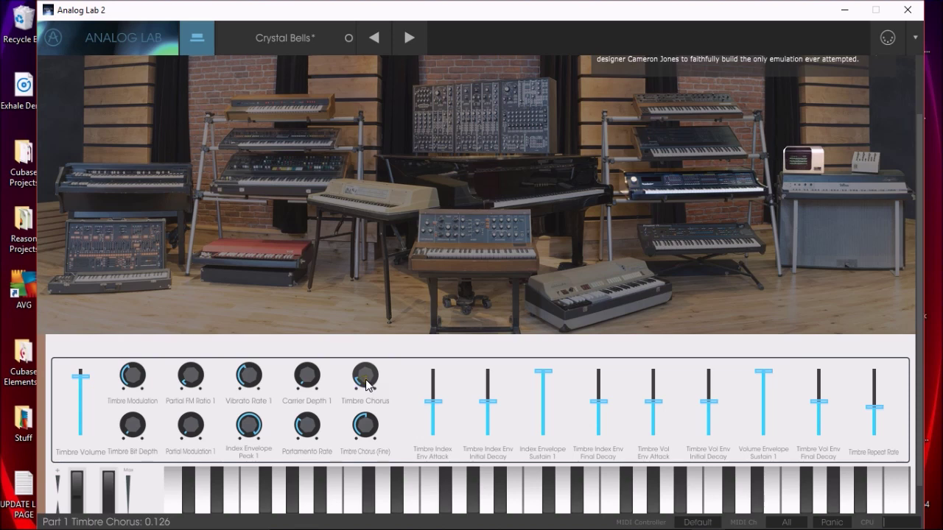
{"action": "left_click_drag", "start_coordinate": [366, 383], "coordinate": [369, 317]}
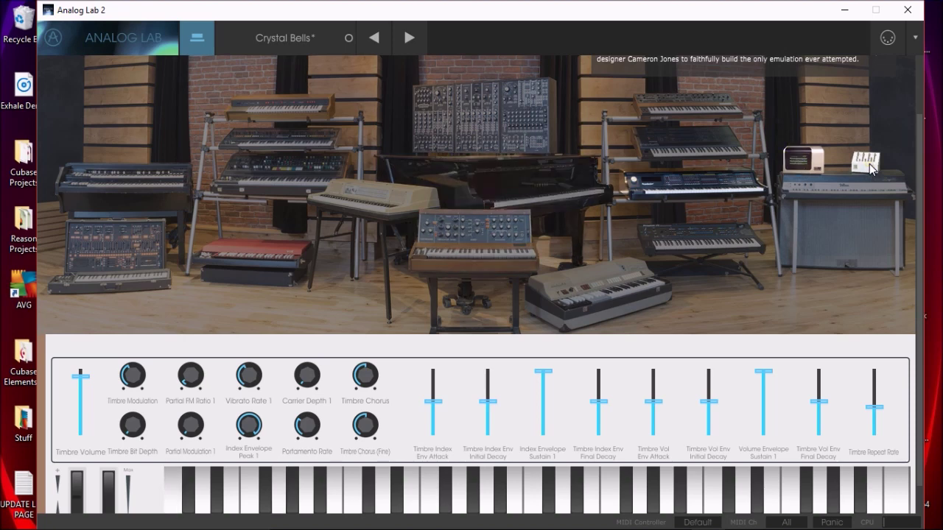
Load the Solina's Blue Strings preset from the studio view, followed by the grand piano's Concert Grand preset
{"action": "left_click", "coordinate": [276, 101]}
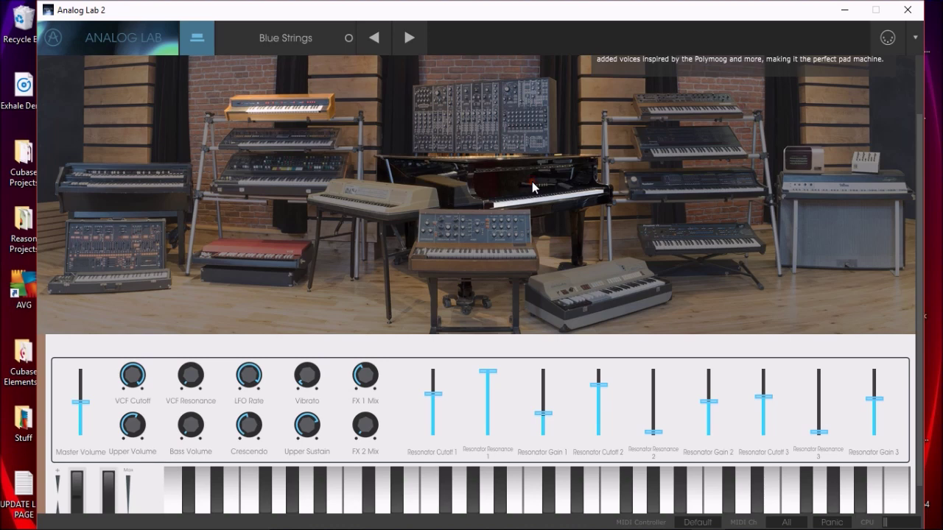
{"action": "left_click", "coordinate": [533, 186]}
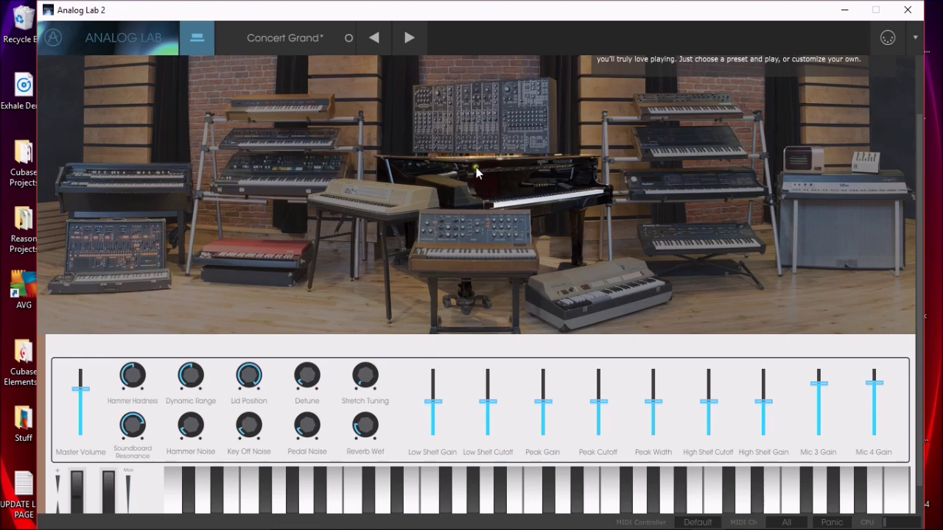
Switch from the studio view to the preset browser and hide both the parameter controls and the keyboard
{"action": "left_click", "coordinate": [196, 40]}
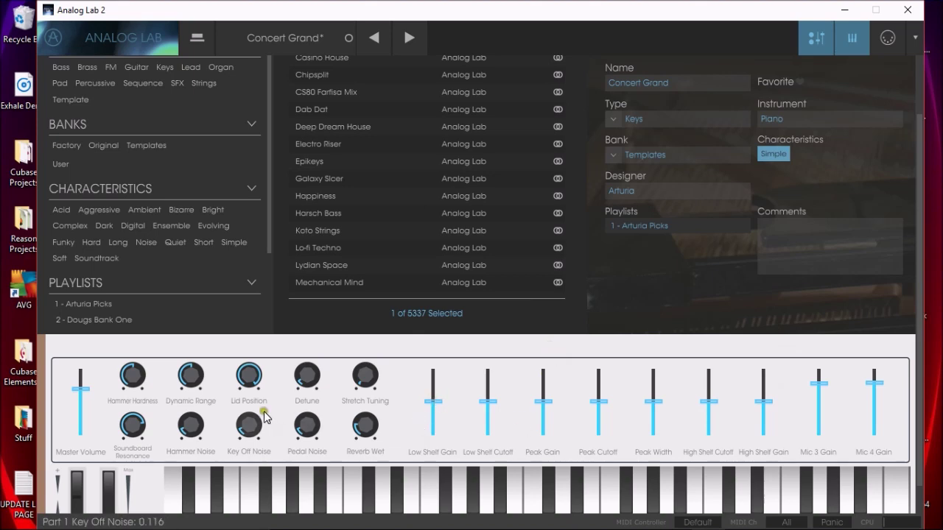
{"action": "left_click", "coordinate": [821, 40]}
{"action": "left_click", "coordinate": [853, 42]}
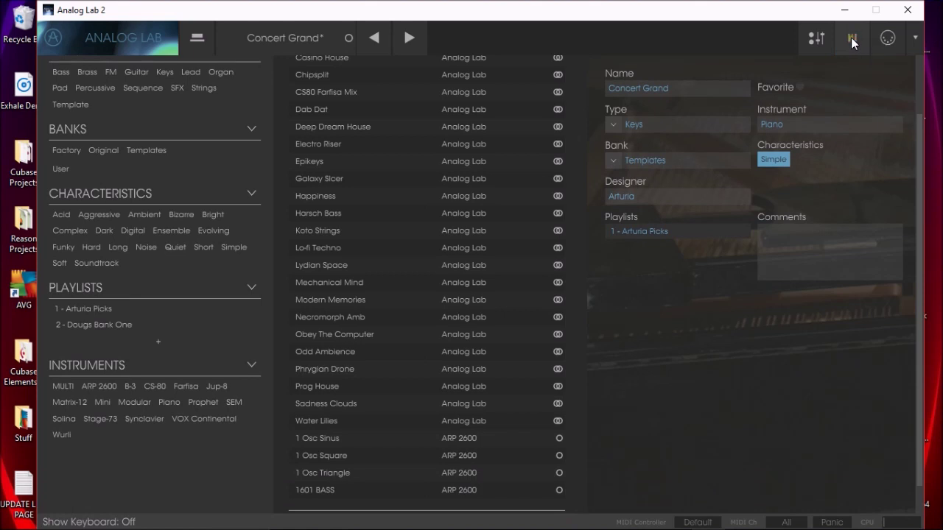
Filter the presets by the Strings type and the Ambient characteristic
{"action": "left_click_drag", "start_coordinate": [919, 180], "coordinate": [929, 146]}
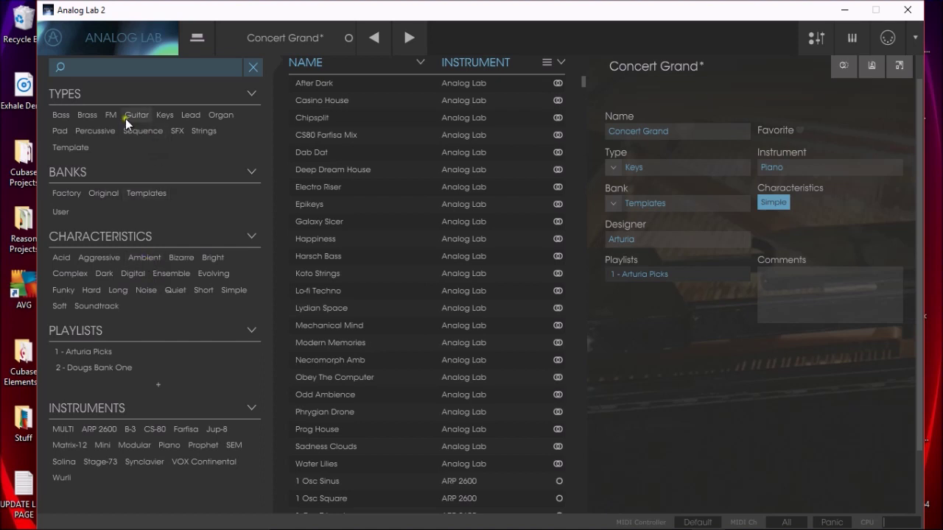
{"action": "left_click", "coordinate": [202, 132]}
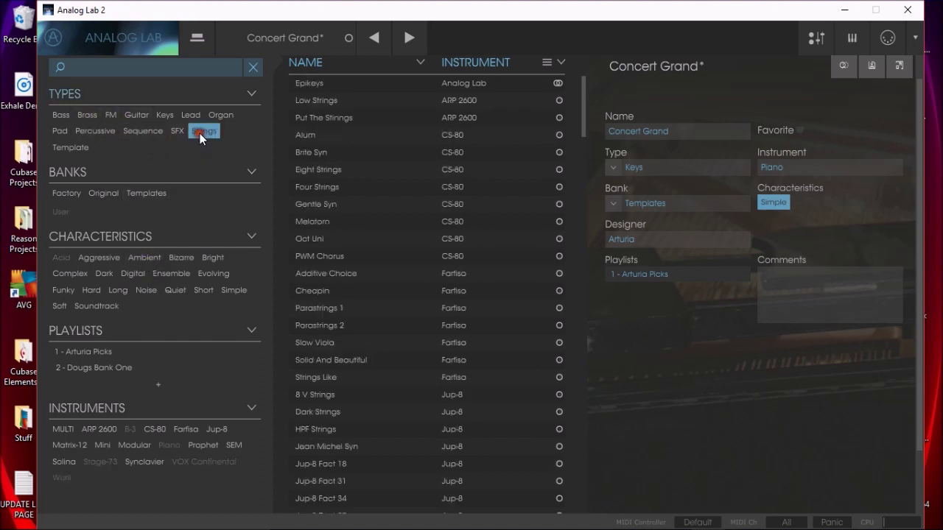
{"action": "left_click", "coordinate": [146, 257]}
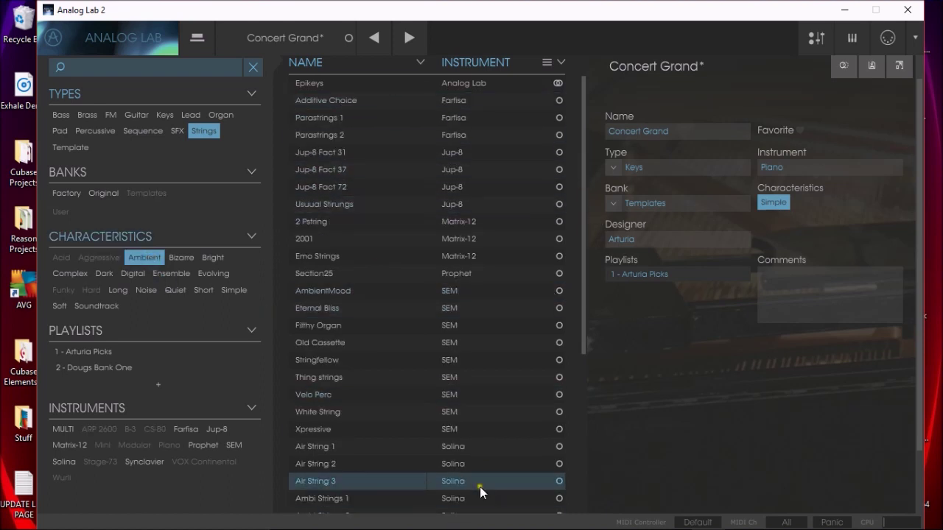
{"action": "left_click_drag", "start_coordinate": [920, 312], "coordinate": [926, 275]}
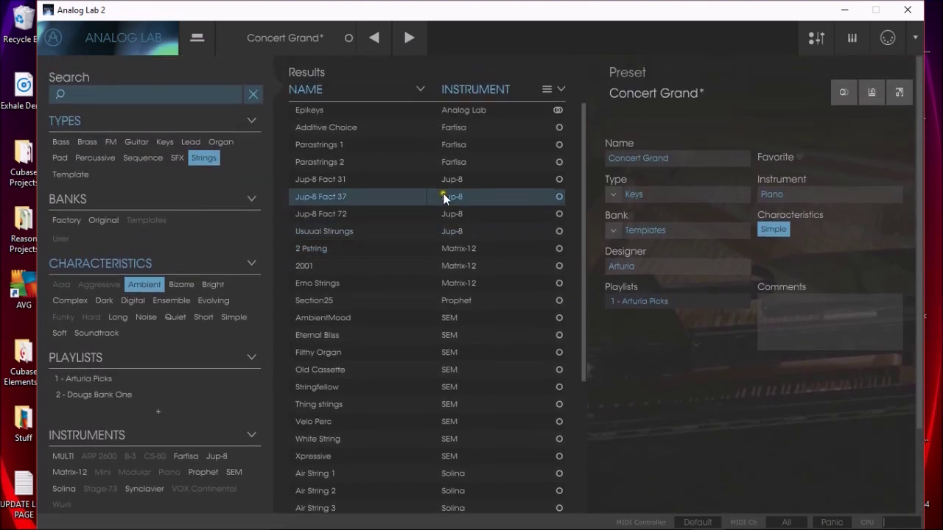
Try the Digital characteristic filter on the Strings presets, clear it, and restore Ambient
{"action": "left_click", "coordinate": [133, 301]}
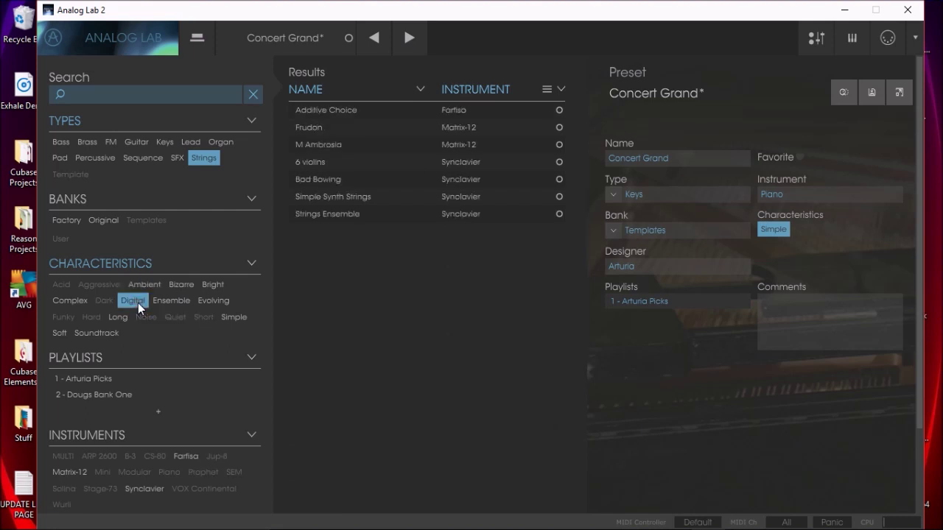
{"action": "left_click", "coordinate": [136, 300]}
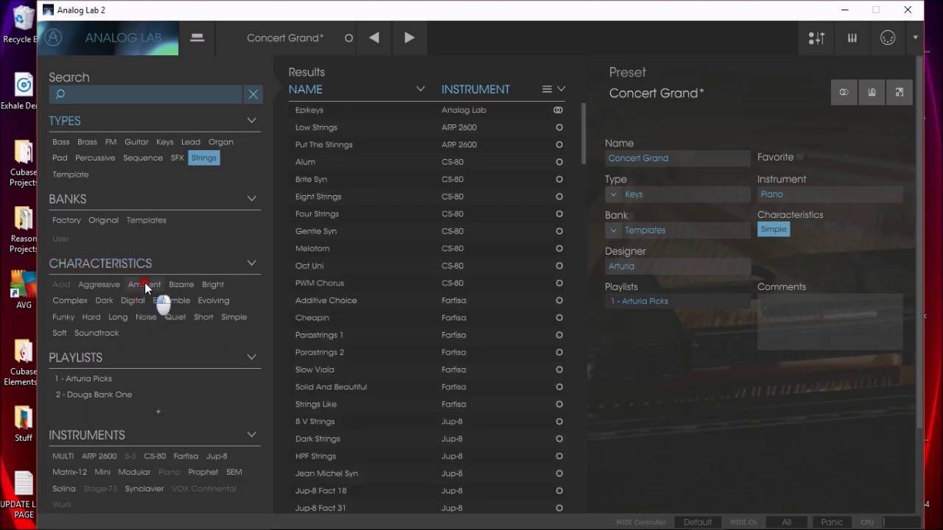
{"action": "left_click", "coordinate": [145, 284]}
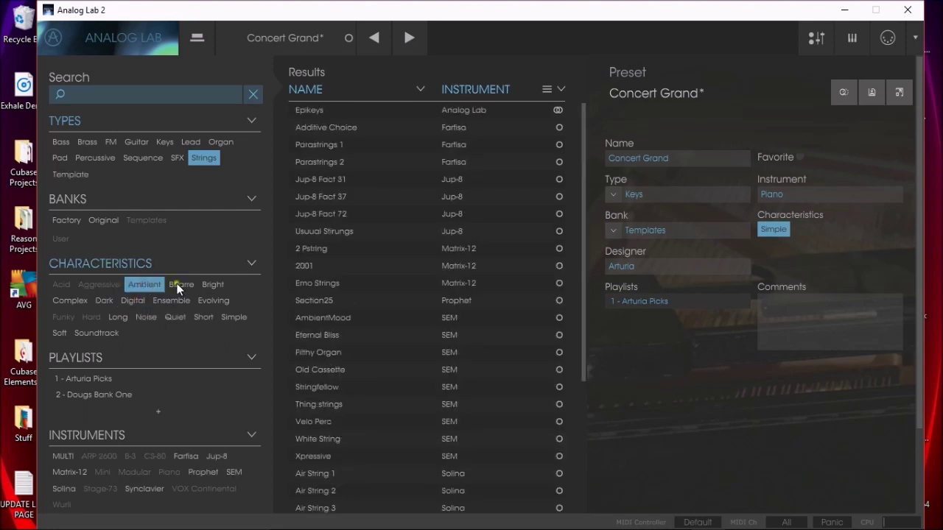
Load the Epikeys multi preset from the filtered results, followed by the Farfisa preset Additive Choice
{"action": "left_click", "coordinate": [345, 112]}
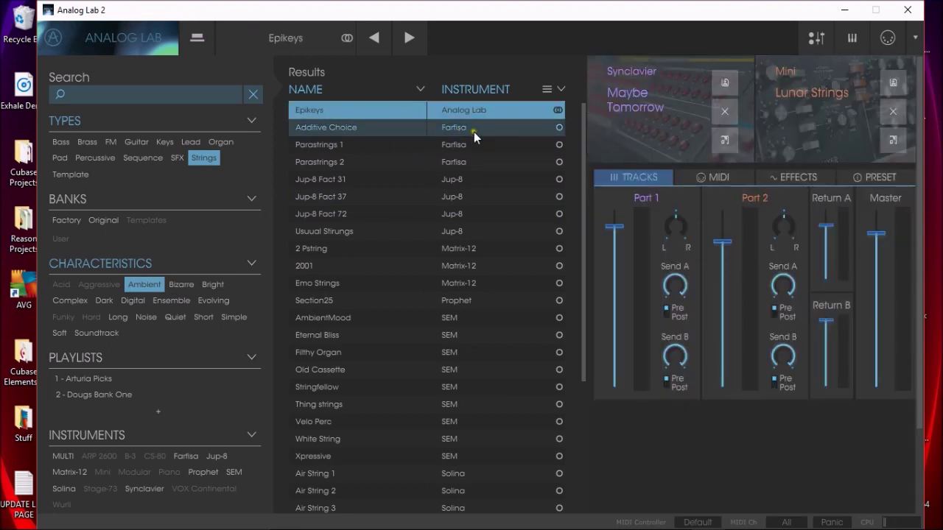
{"action": "left_click", "coordinate": [306, 178]}
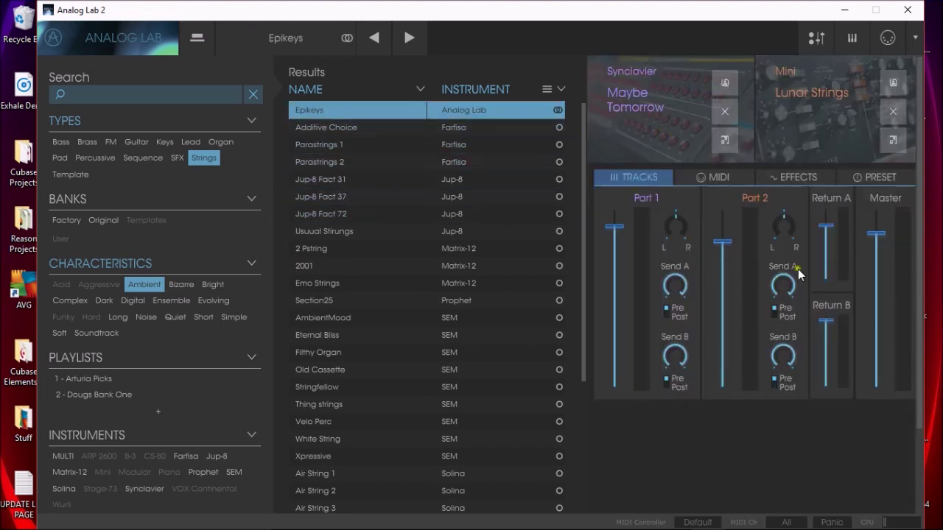
{"action": "left_click", "coordinate": [790, 228]}
{"action": "left_click", "coordinate": [296, 132]}
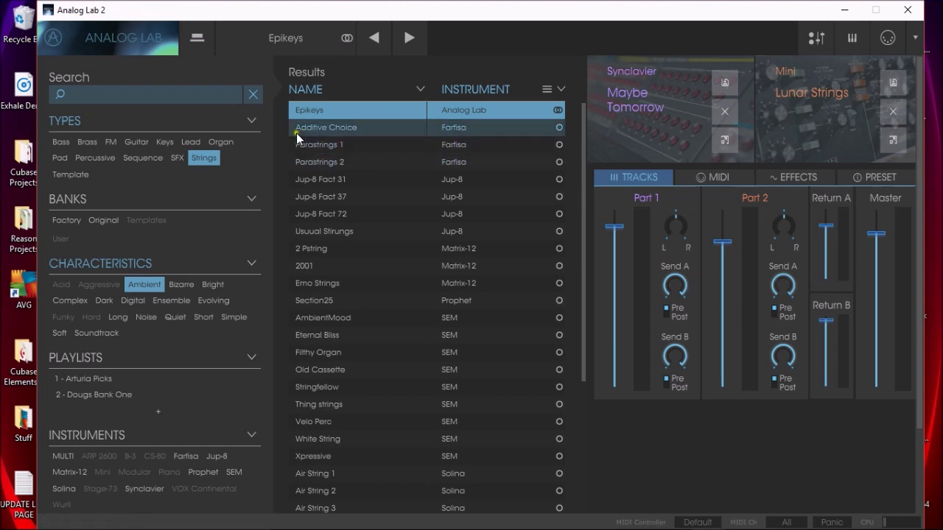
{"action": "double_click", "coordinate": [314, 130]}
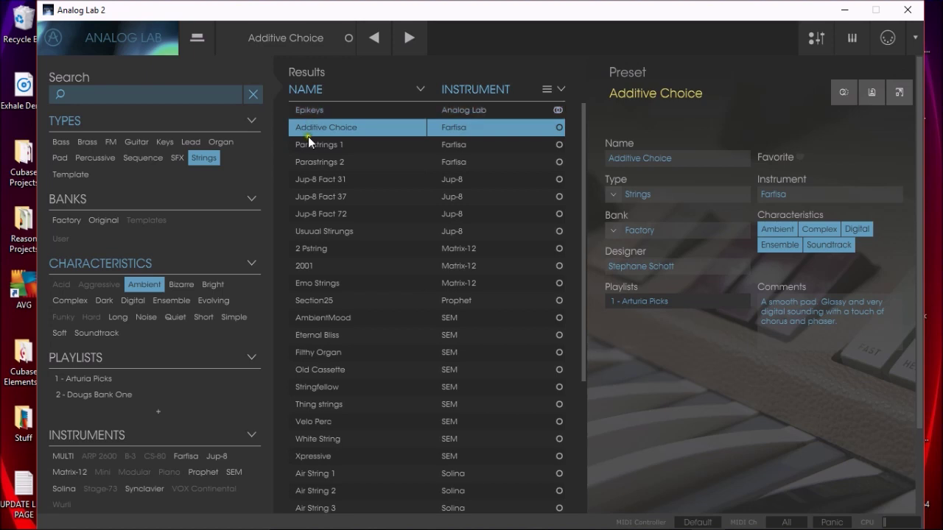
View the contents of the Arturia Picks playlist and of the second playlist
{"action": "left_click", "coordinate": [89, 377]}
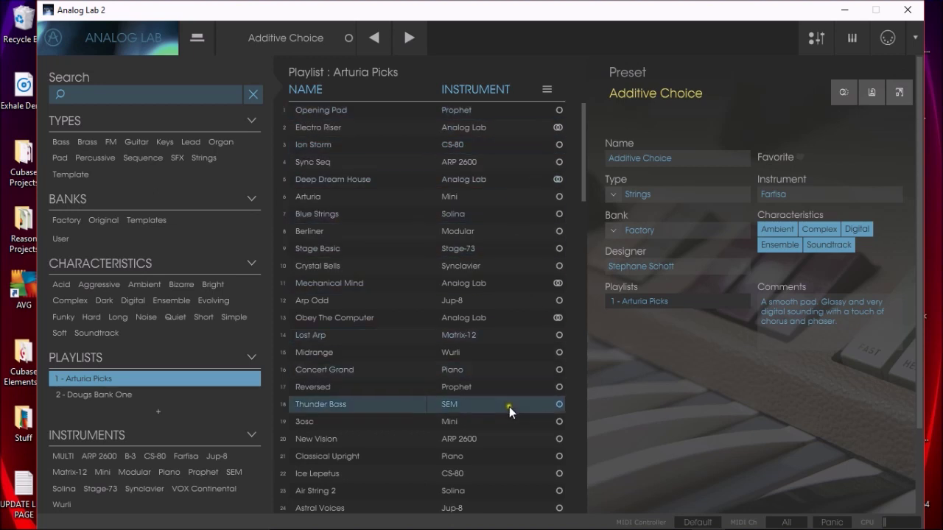
{"action": "left_click", "coordinate": [92, 397]}
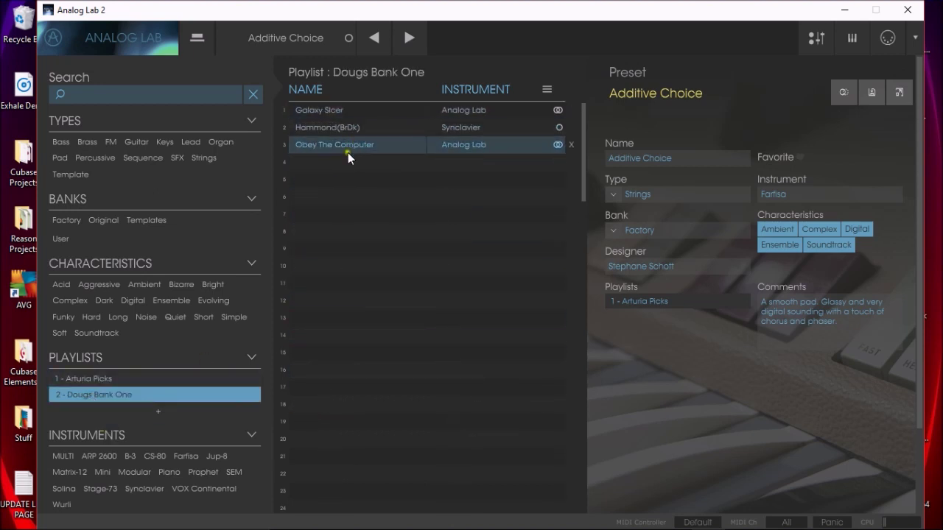
Add a new playlist and name it with the owner's first name followed by "New List"
{"action": "left_click", "coordinate": [157, 413]}
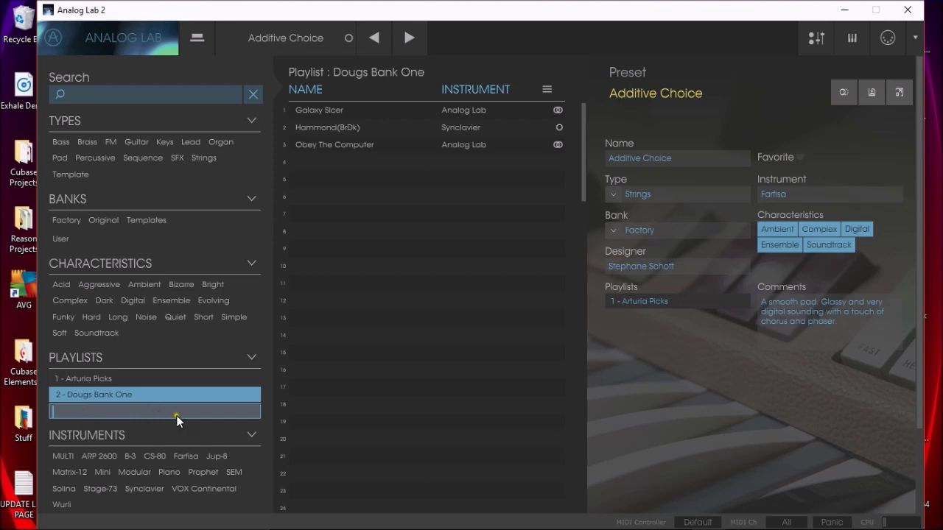
{"action": "left_click", "coordinate": [154, 396]}
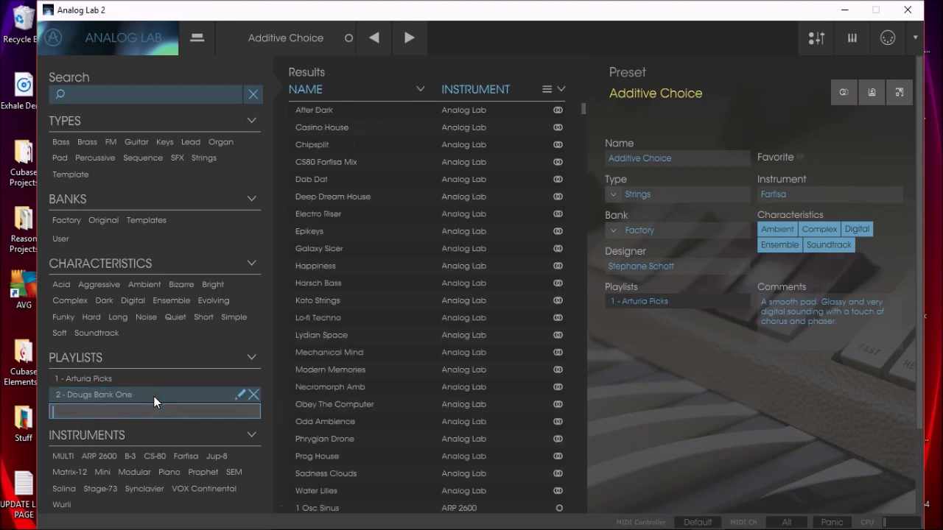
{"action": "left_click", "coordinate": [137, 396]}
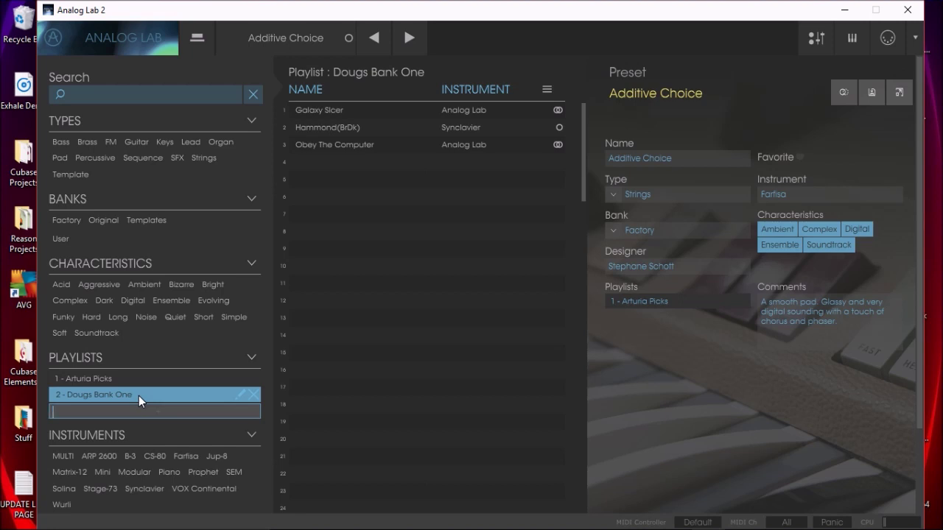
{"action": "type", "text": "Doug New List"}
{"action": "key", "text": "Return"}
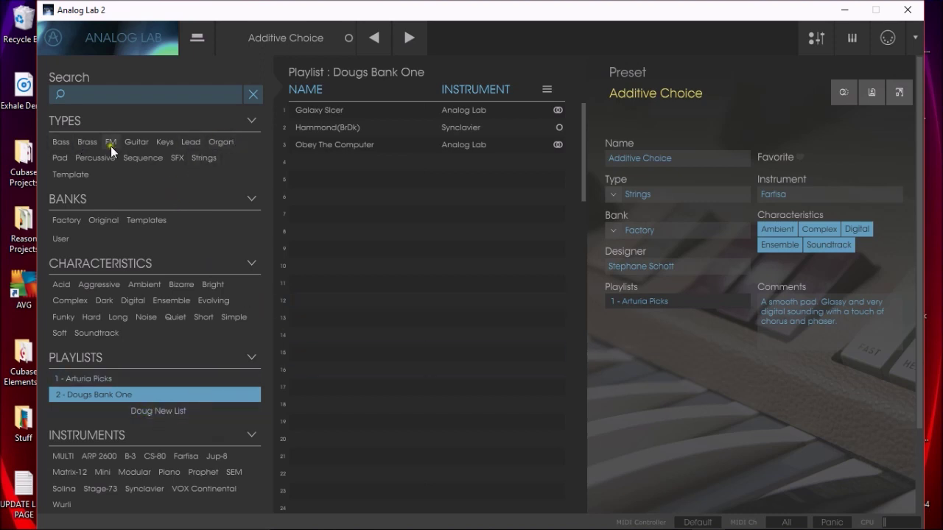
Filter the presets by the Keys type and load CS80 Farfisa Mix
{"action": "left_click", "coordinate": [163, 141]}
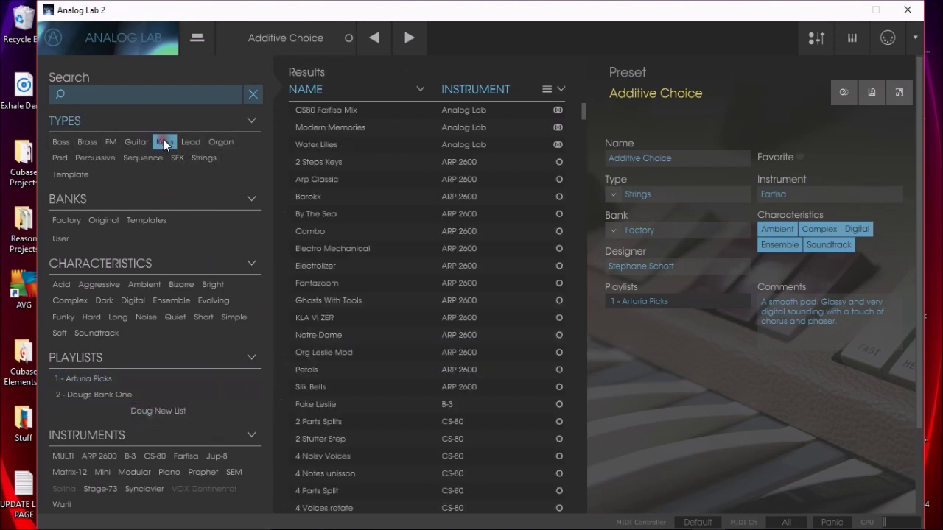
{"action": "left_click", "coordinate": [340, 111]}
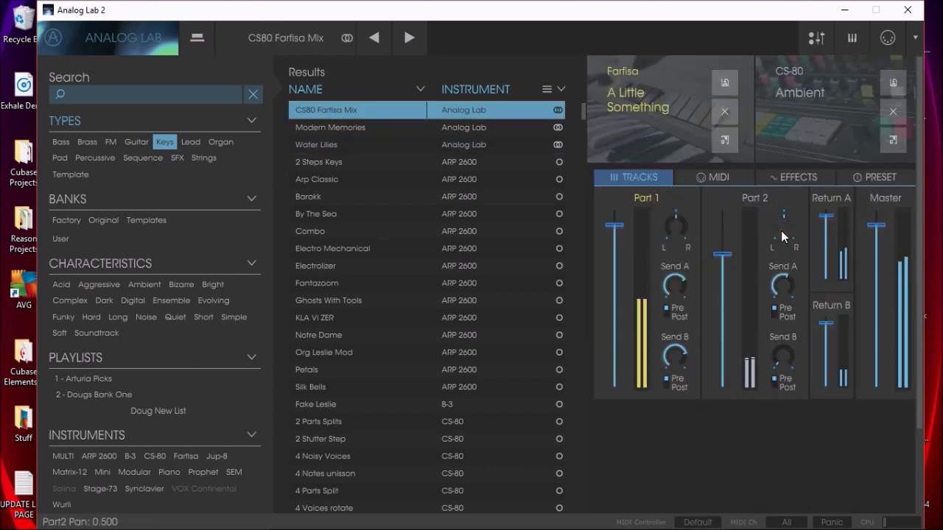
Try to add the CS80 Farfisa Mix preset to the newly named playlist
{"action": "left_click", "coordinate": [338, 110]}
{"action": "left_click_drag", "start_coordinate": [338, 111], "coordinate": [157, 413]}
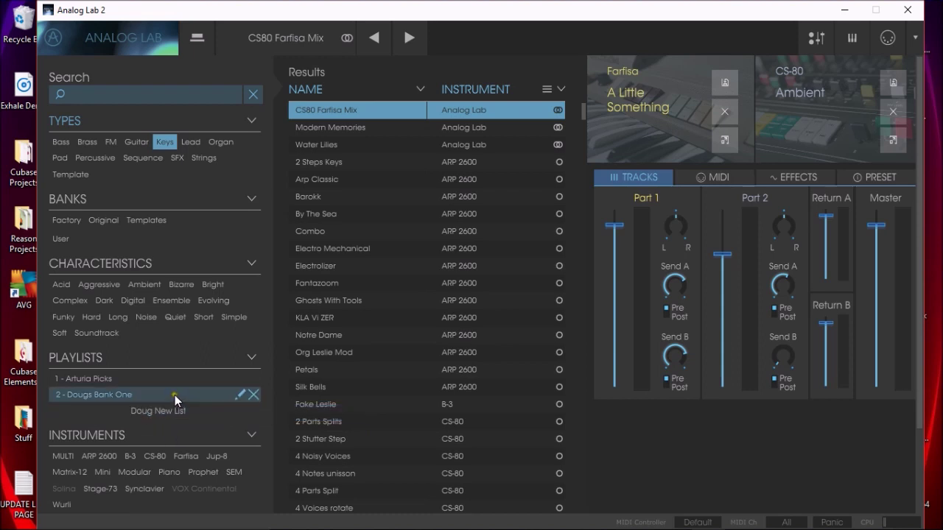
Re-enter the new playlist's name as the owner's first name with an added "s", followed by "New List"
{"action": "double_click", "coordinate": [154, 412]}
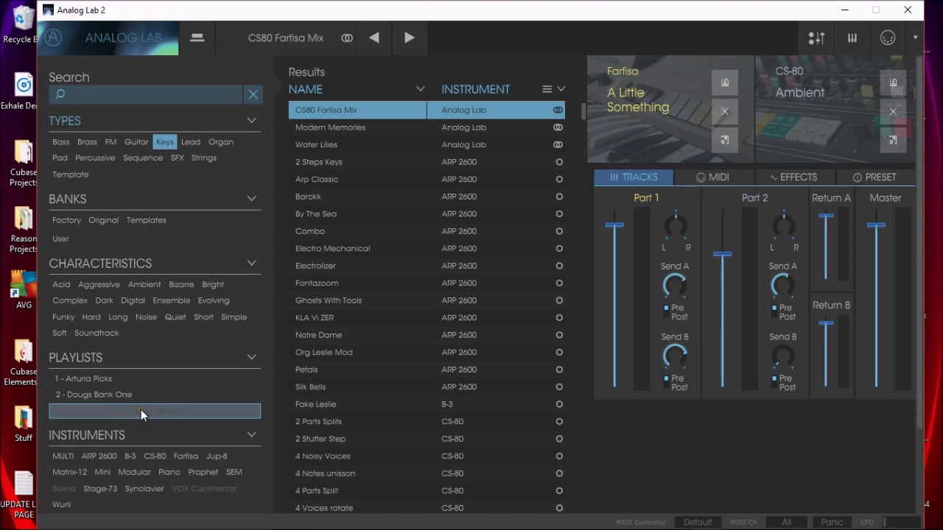
{"action": "type", "text": "Dougs New List"}
{"action": "key", "text": "Return"}
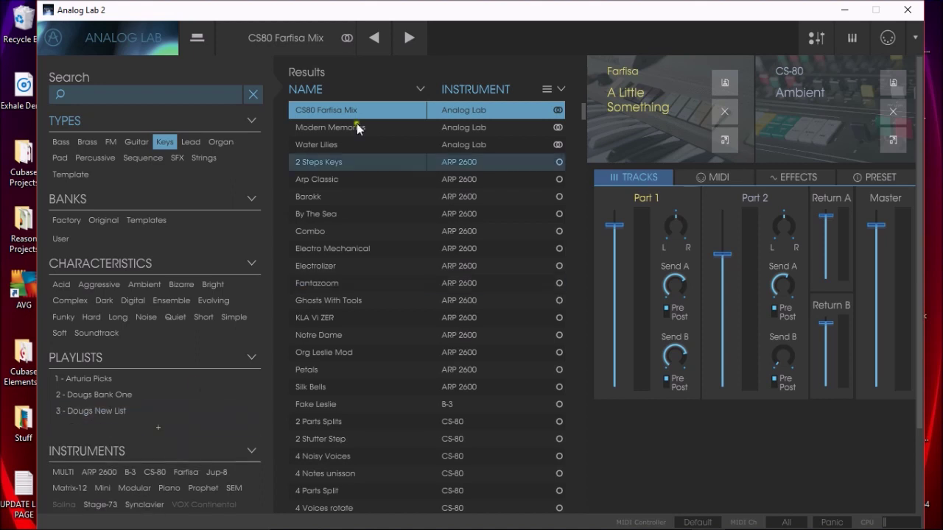
Add the CS80 Farfisa Mix preset to the third playlist and open that playlist
{"action": "left_click_drag", "start_coordinate": [337, 109], "coordinate": [95, 414]}
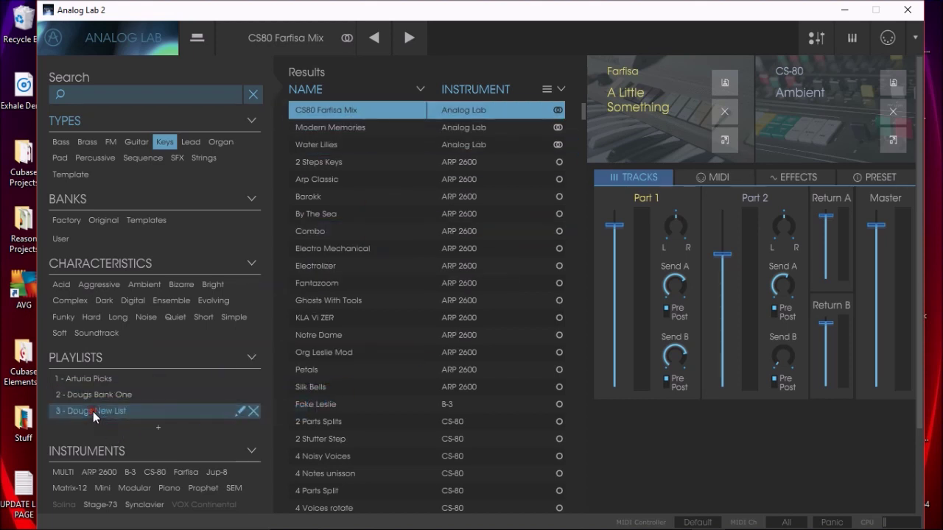
{"action": "left_click", "coordinate": [93, 411]}
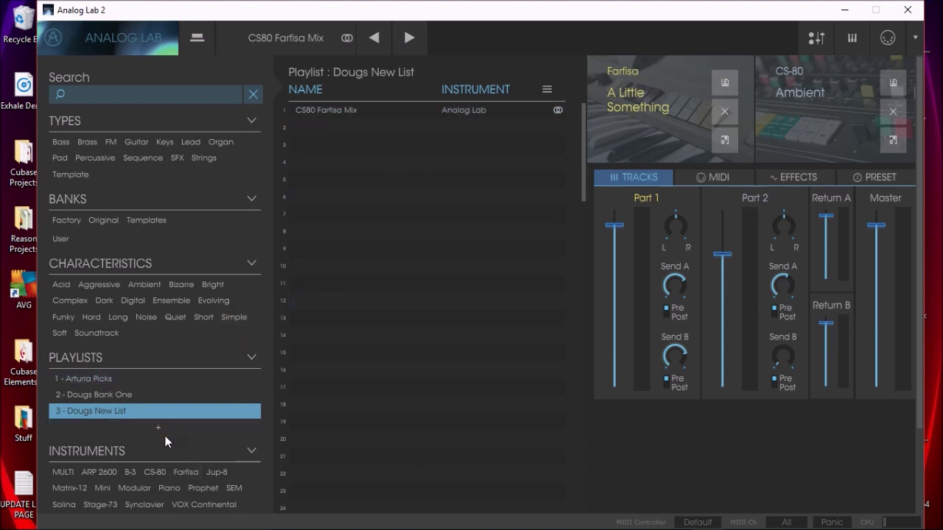
{"action": "left_click", "coordinate": [417, 287]}
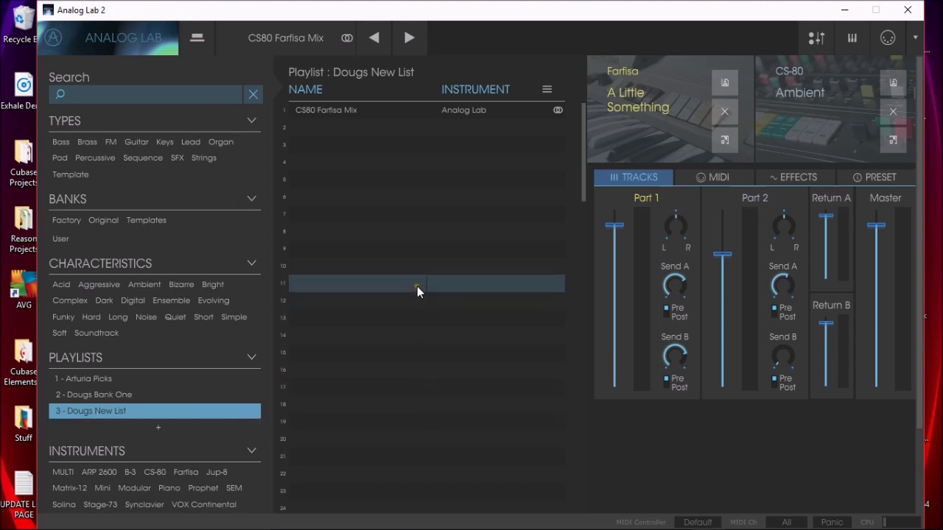
{"action": "left_click", "coordinate": [124, 116]}
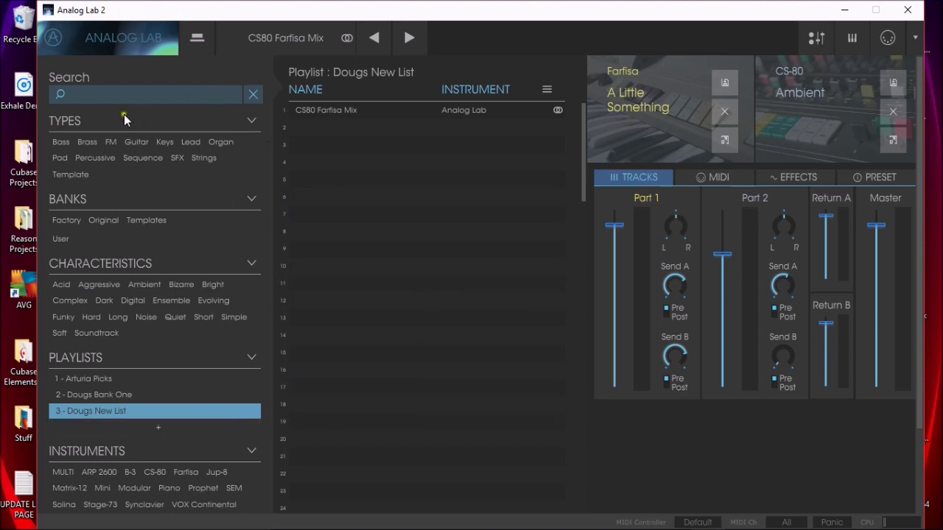
Filter the presets by Brass and then by Guitar instead, and load Koto Strings followed by Bright Electric
{"action": "left_click", "coordinate": [88, 142]}
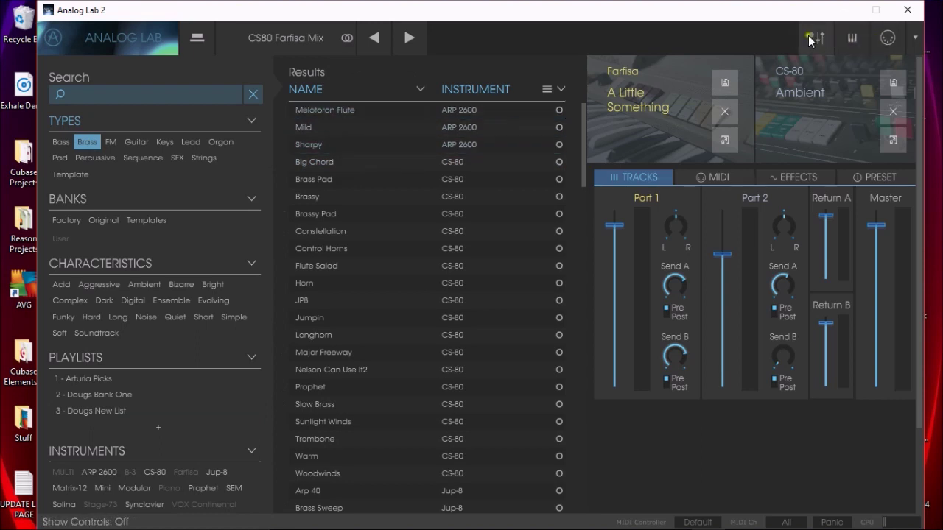
{"action": "left_click", "coordinate": [135, 142]}
{"action": "left_click", "coordinate": [326, 114]}
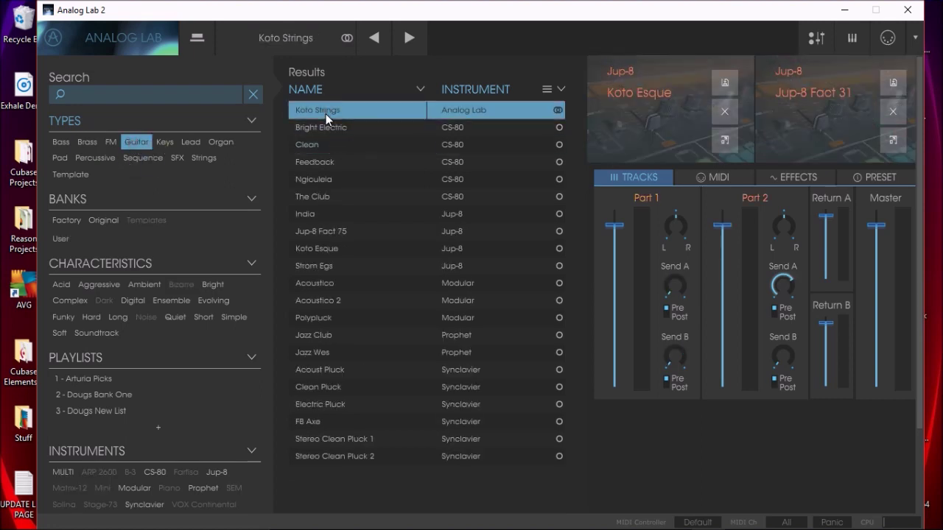
{"action": "left_click", "coordinate": [324, 128]}
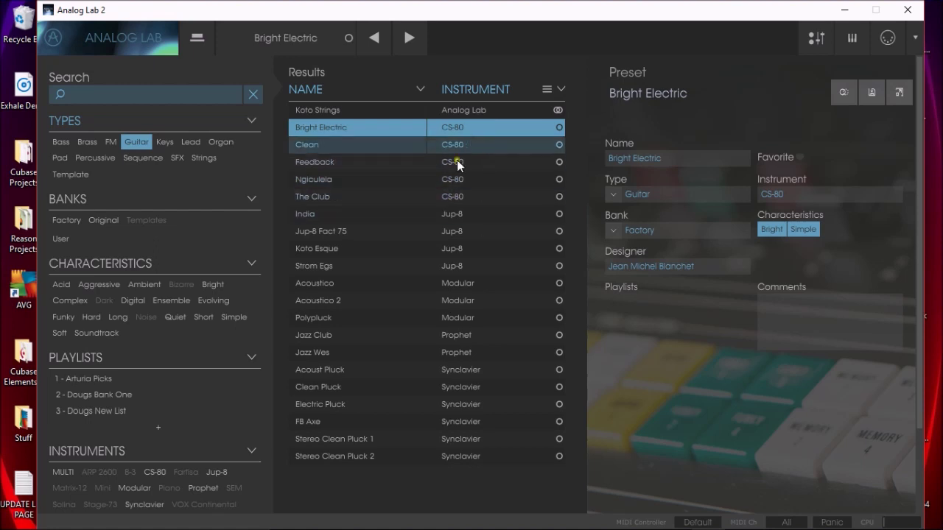
Show the Type, Sound Designer and Bank of the guitar presets in turn as the results list's second column
{"action": "left_click", "coordinate": [560, 88]}
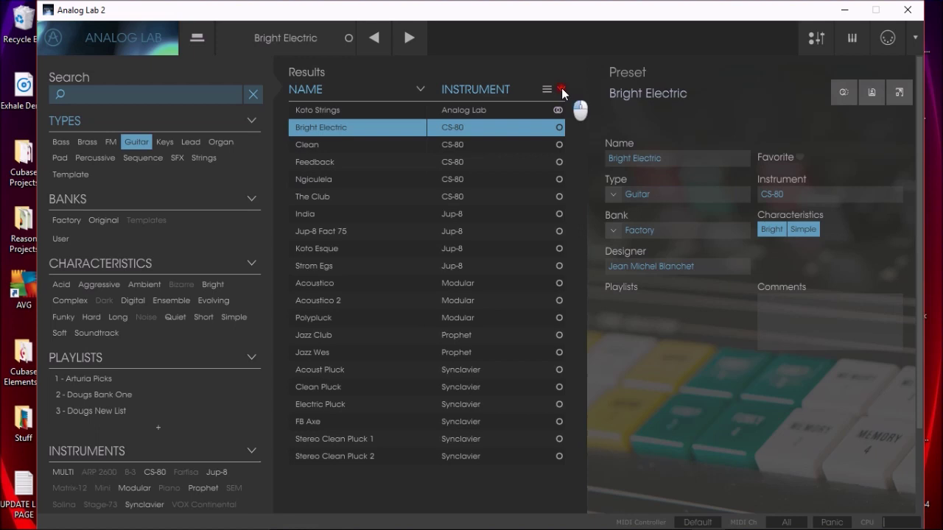
{"action": "left_click", "coordinate": [561, 88]}
{"action": "left_click", "coordinate": [545, 89]}
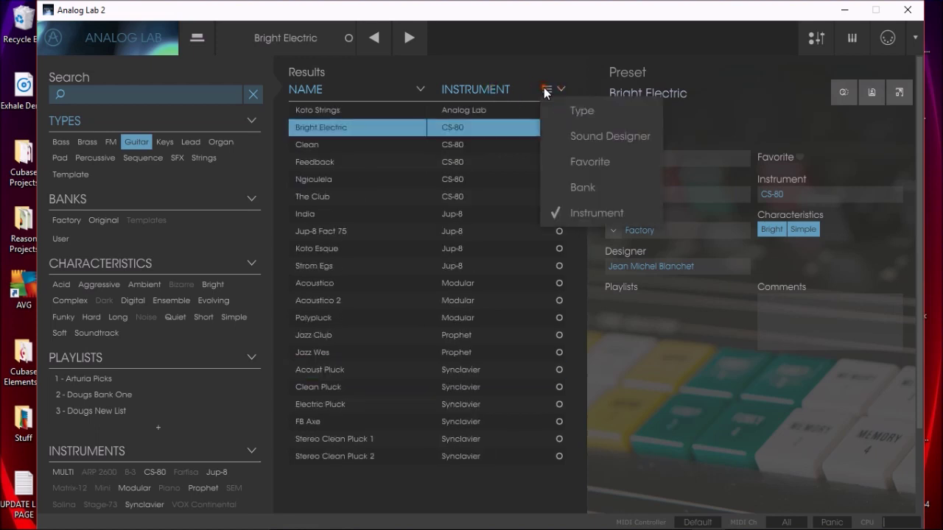
{"action": "left_click", "coordinate": [582, 118]}
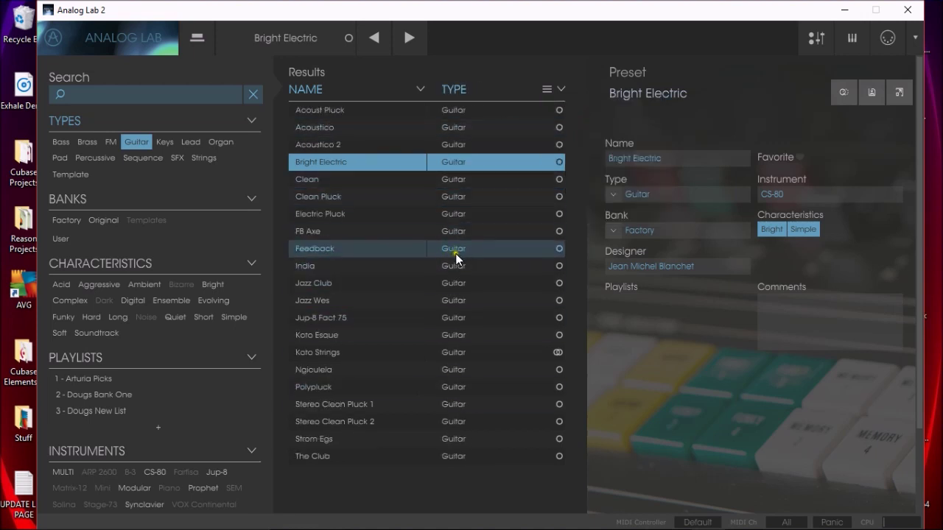
{"action": "left_click", "coordinate": [544, 92]}
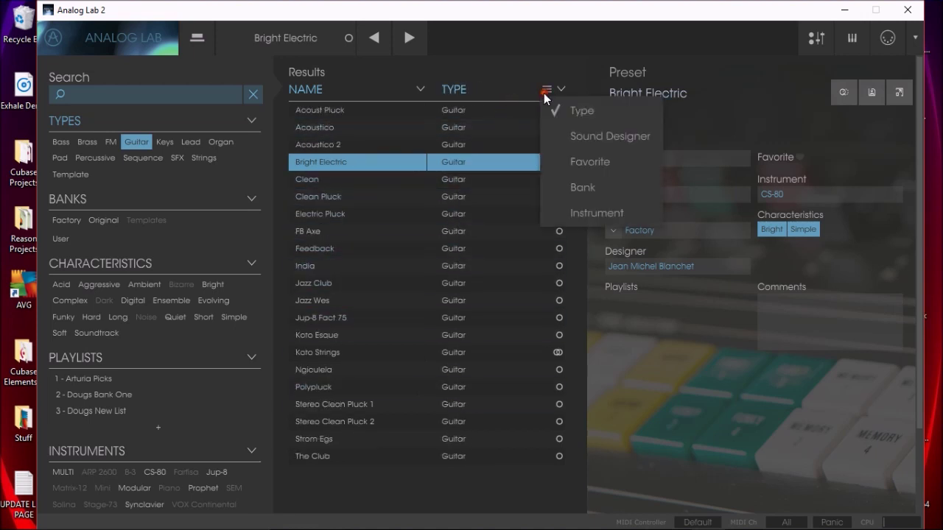
{"action": "left_click", "coordinate": [585, 144]}
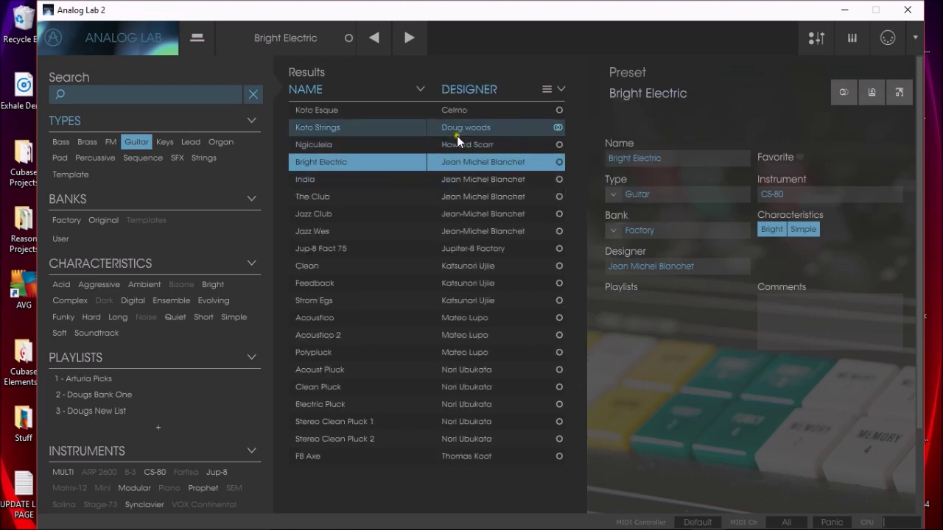
{"action": "left_click", "coordinate": [545, 89]}
{"action": "left_click", "coordinate": [580, 184]}
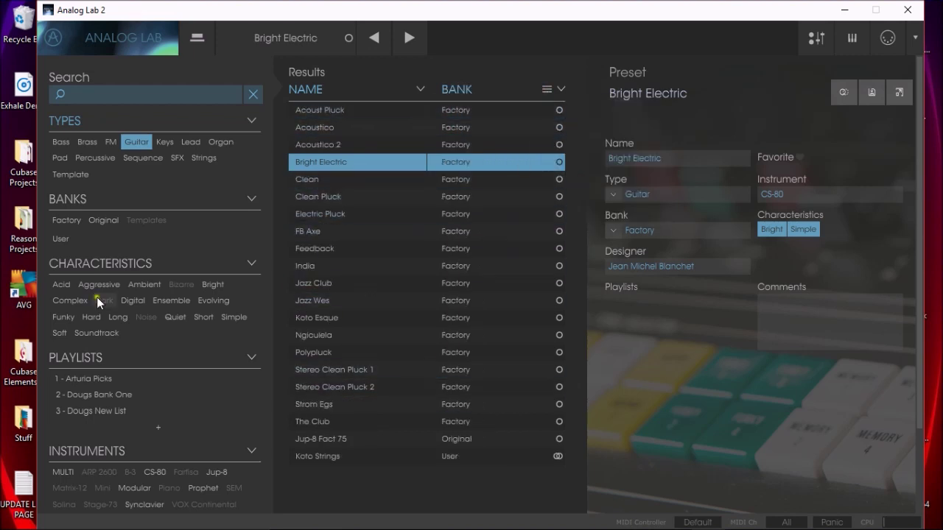
Limit the guitar presets to the Factory and User banks and show Instrument as the results list's second column
{"action": "left_click", "coordinate": [100, 221]}
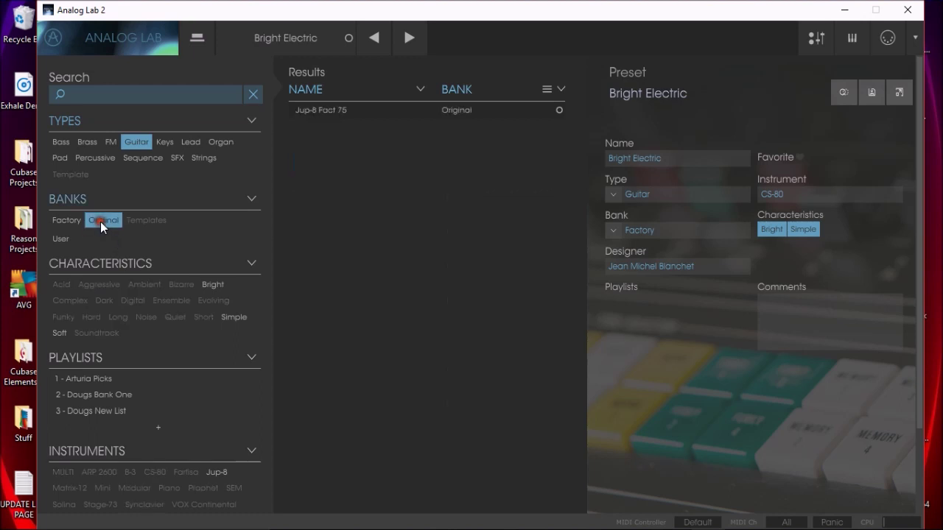
{"action": "left_click", "coordinate": [65, 237]}
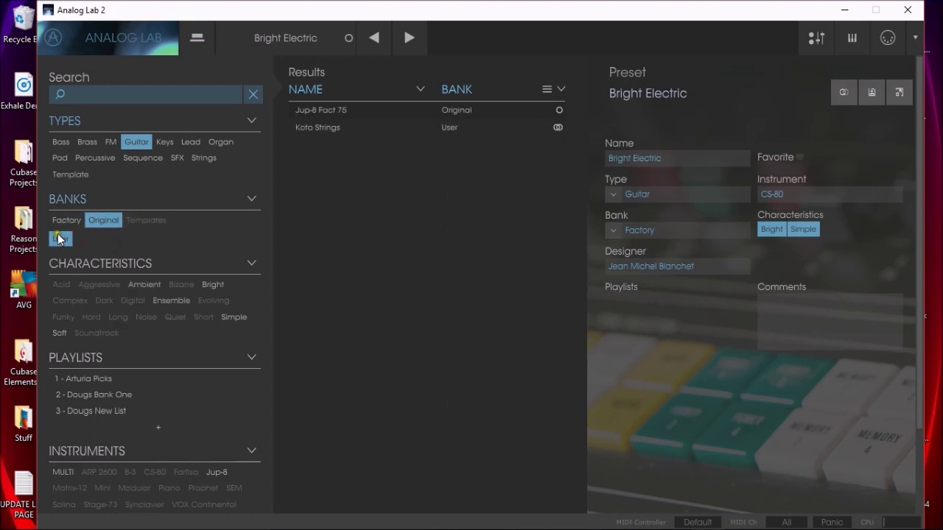
{"action": "left_click", "coordinate": [66, 221]}
{"action": "left_click", "coordinate": [548, 89]}
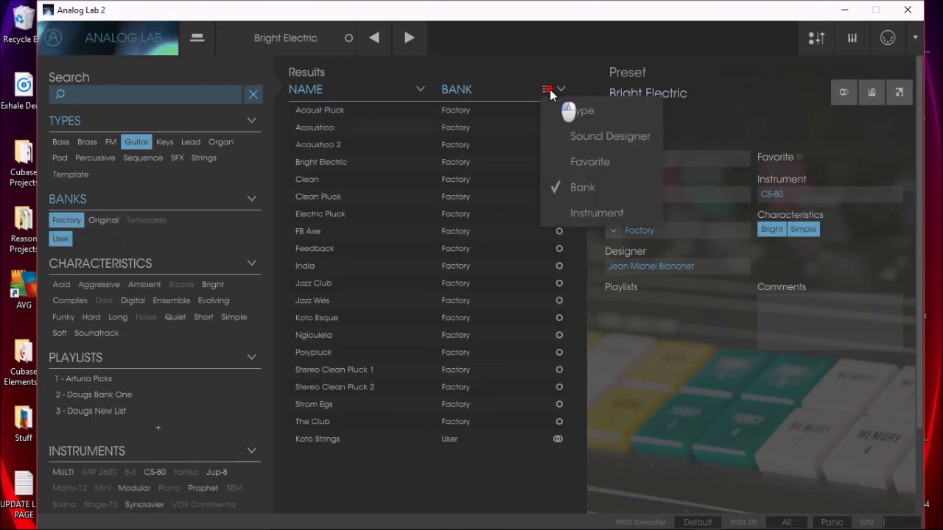
{"action": "left_click", "coordinate": [589, 214]}
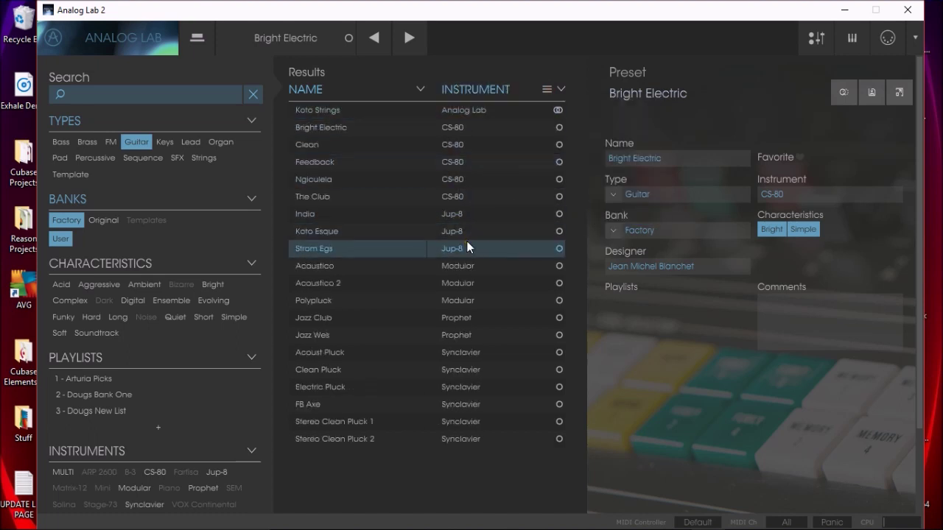
Load the CS-80 preset Clean from the results and convert it to a multi
{"action": "mouse_move", "coordinate": [455, 135]}
{"action": "left_mouse_down"}
{"action": "mouse_move", "coordinate": [453, 118]}
{"action": "mouse_move", "coordinate": [463, 131]}
{"action": "left_mouse_up"}
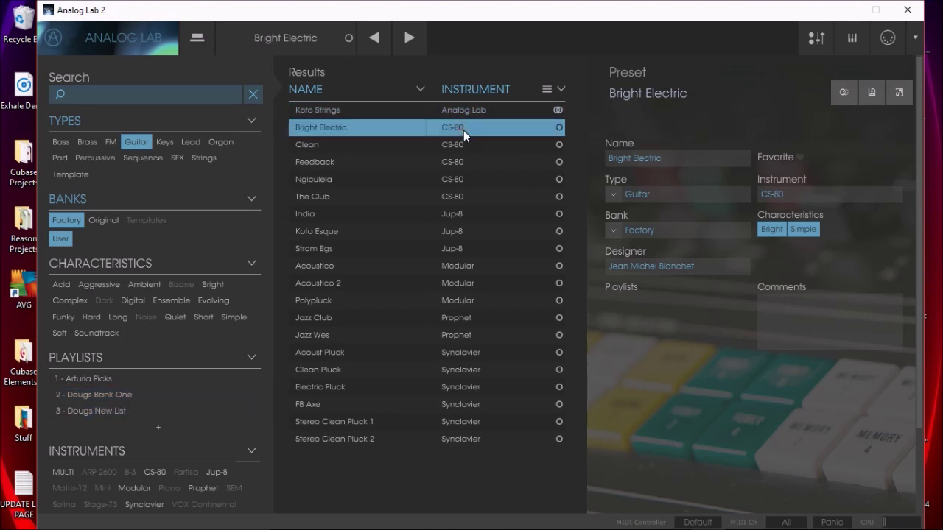
{"action": "left_click", "coordinate": [450, 142]}
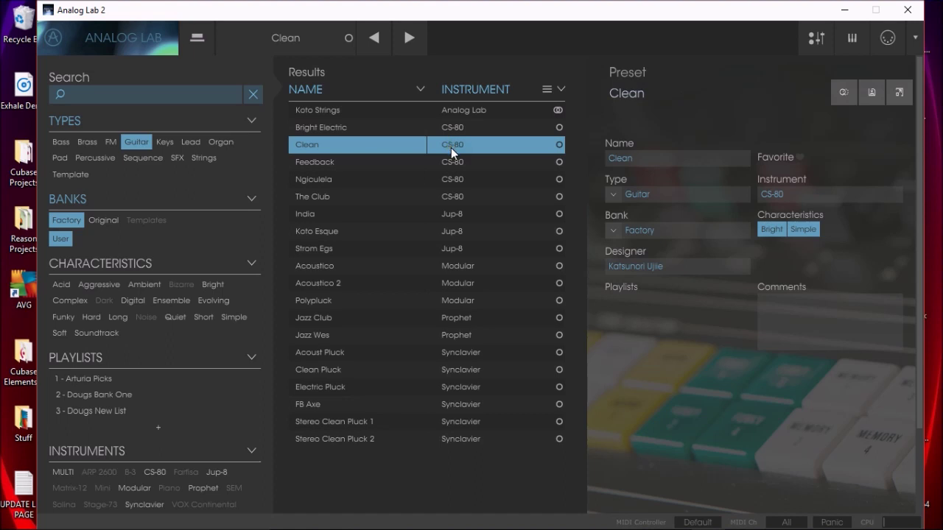
{"action": "left_click", "coordinate": [840, 89]}
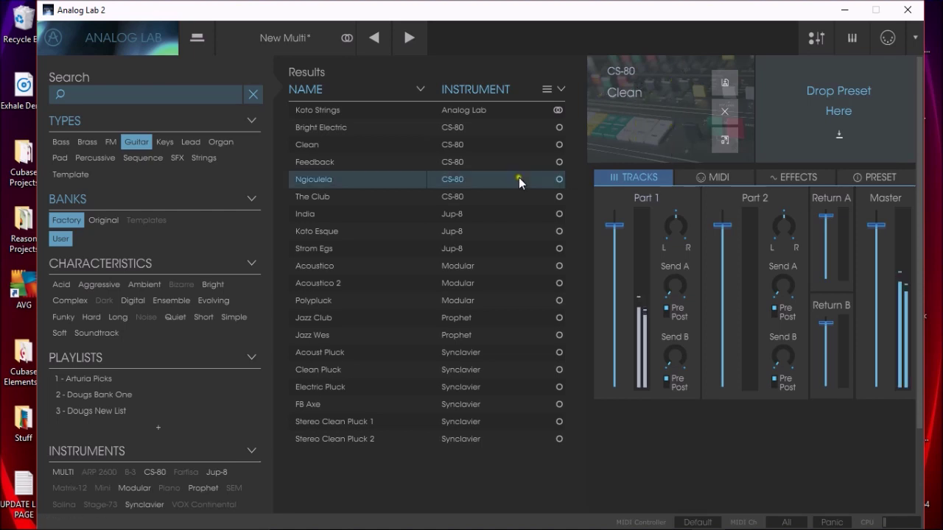
Build a multi with Acoustico 2 as Part 1 and Bright Electric as Part 2, and lower Part 1's volume
{"action": "left_click", "coordinate": [338, 281]}
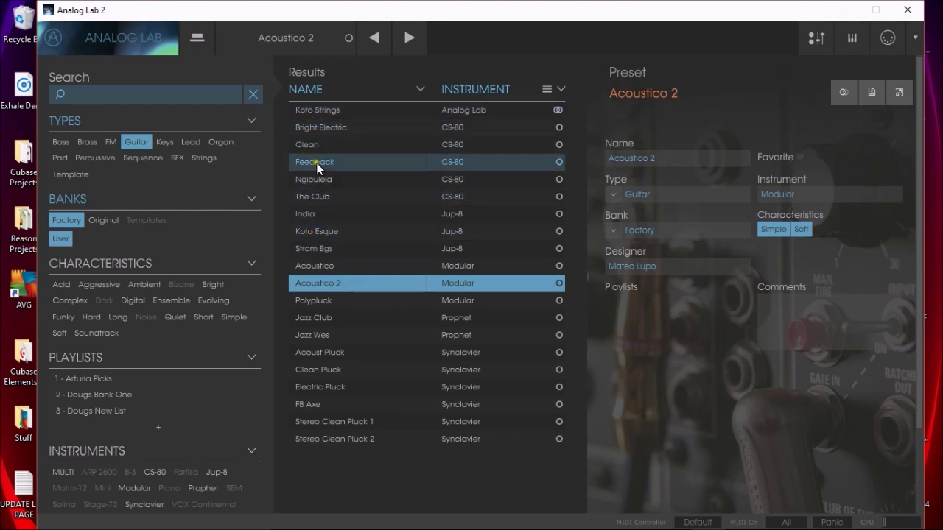
{"action": "left_click", "coordinate": [870, 93]}
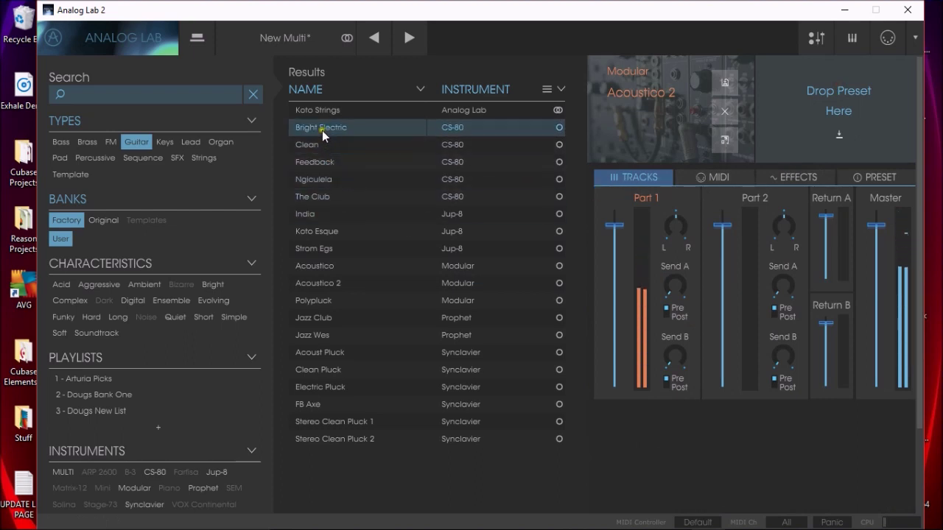
{"action": "left_click_drag", "start_coordinate": [321, 130], "coordinate": [826, 105]}
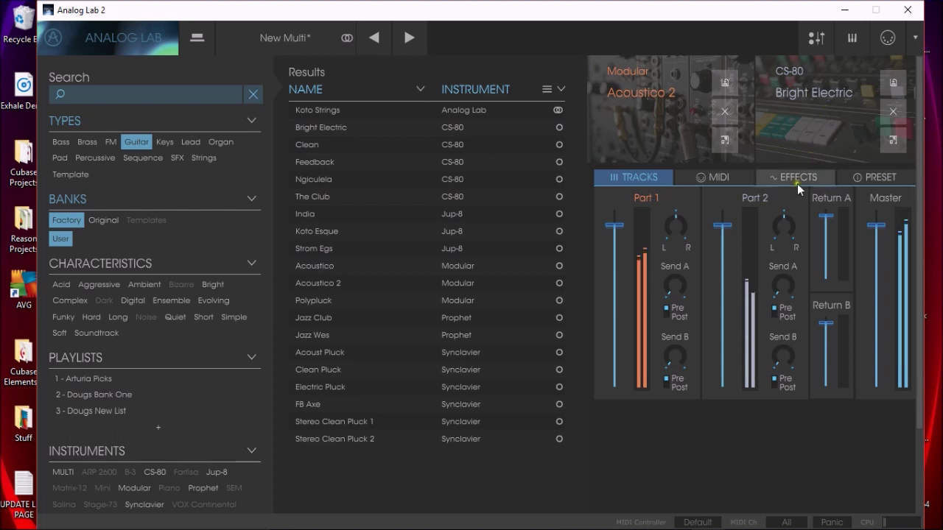
{"action": "left_click", "coordinate": [613, 224]}
{"action": "left_click_drag", "start_coordinate": [613, 224], "coordinate": [616, 257]}
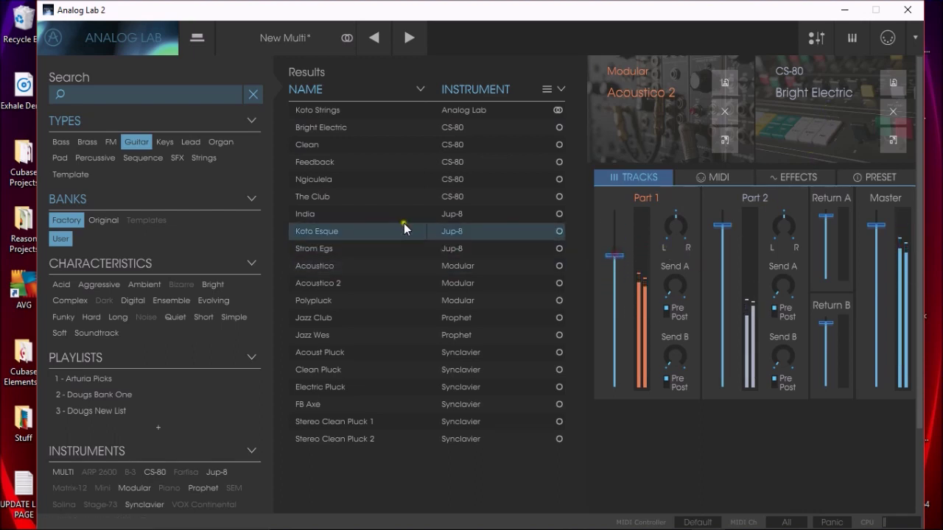
Replace the multi's Part 2 with the Jup-8 preset India and its Part 1 with the Prophet preset Jazz Club
{"action": "left_click", "coordinate": [316, 215]}
{"action": "left_click_drag", "start_coordinate": [316, 217], "coordinate": [799, 111]}
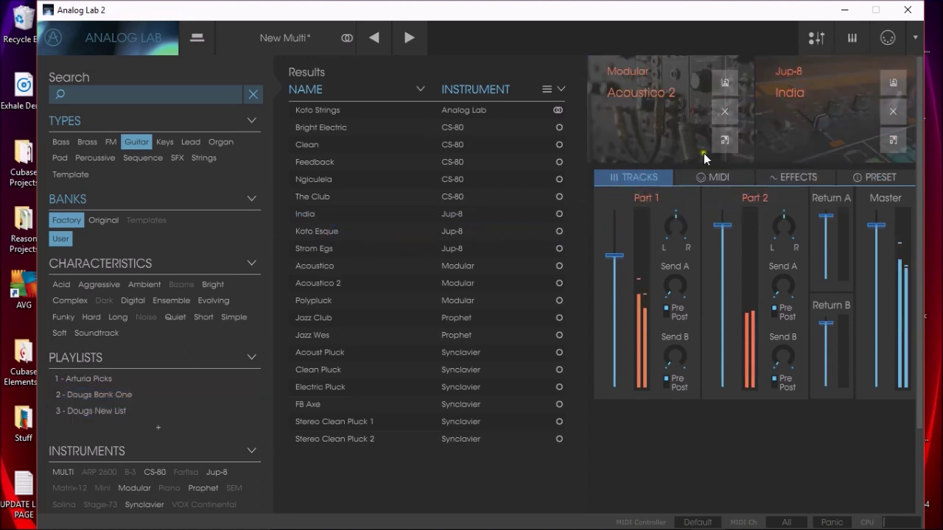
{"action": "left_click_drag", "start_coordinate": [307, 318], "coordinate": [647, 90]}
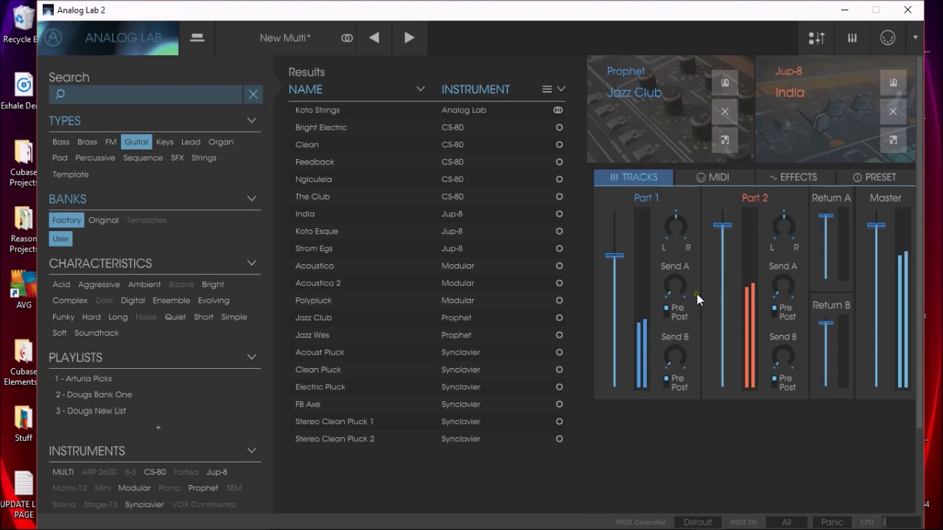
Balance the multi by lowering the Master slightly, setting Part 2's volume to about -11.4 dB and raising Part 1 slightly
{"action": "scroll", "coordinate": [697, 294], "scroll_direction": "down", "scroll_amount": 5}
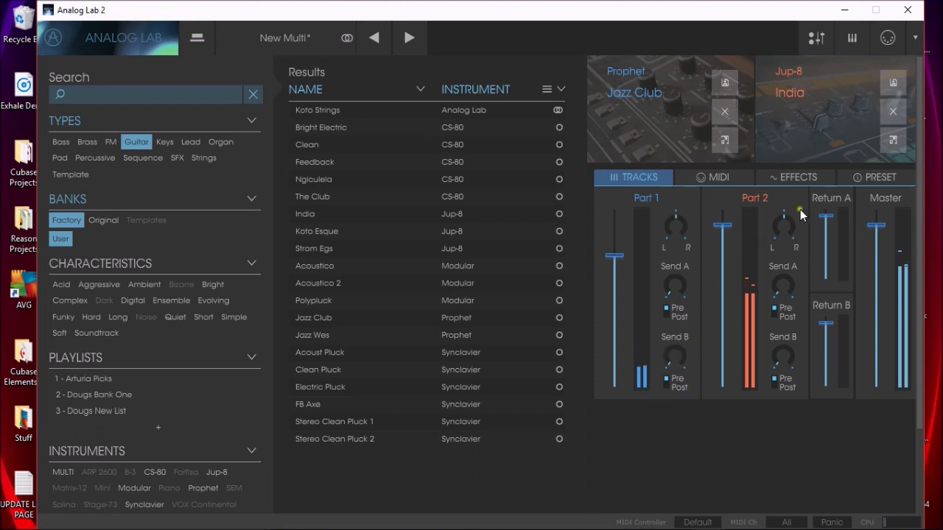
{"action": "left_click_drag", "start_coordinate": [875, 226], "coordinate": [876, 262]}
{"action": "left_click_drag", "start_coordinate": [876, 276], "coordinate": [868, 234]}
{"action": "left_click_drag", "start_coordinate": [722, 224], "coordinate": [721, 273]}
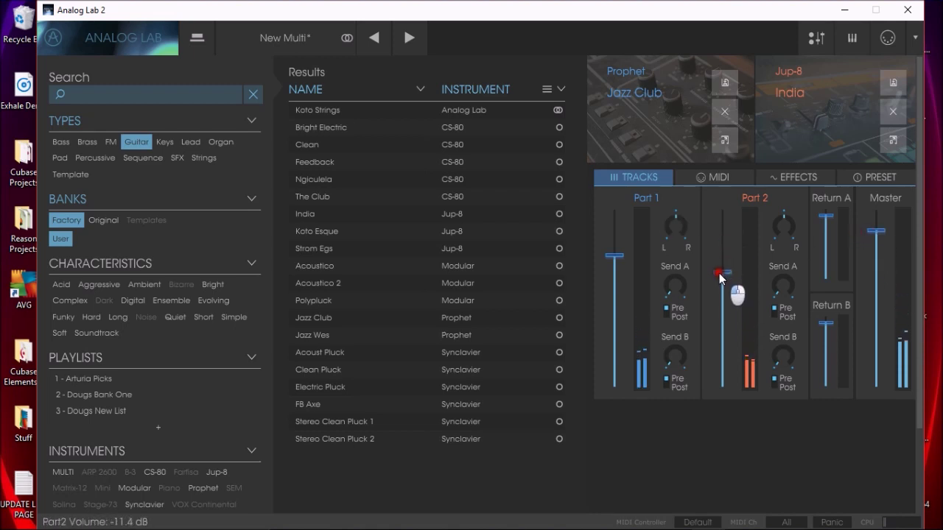
{"action": "mouse_move", "coordinate": [617, 258]}
{"action": "left_mouse_down"}
{"action": "mouse_move", "coordinate": [619, 277]}
{"action": "mouse_move", "coordinate": [614, 249]}
{"action": "left_mouse_up"}
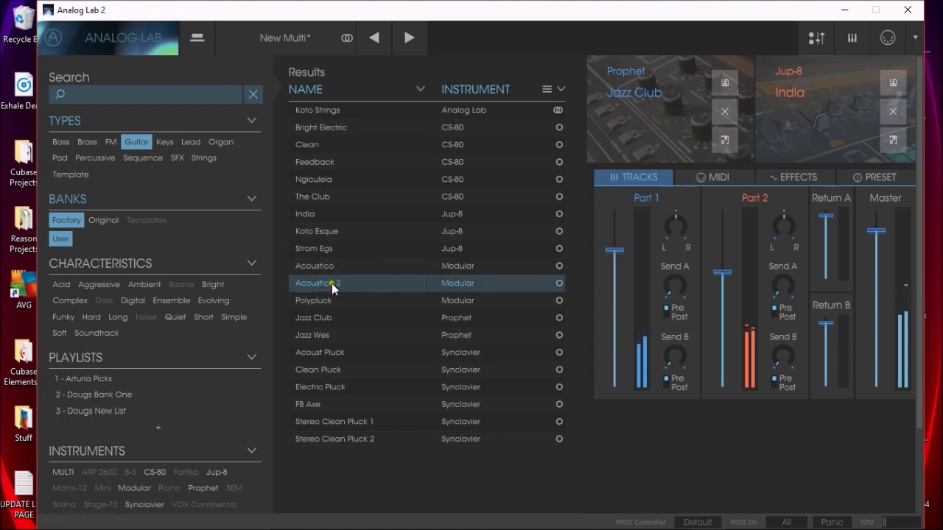
Open the second playlist and load its Galaxy Slcer multi
{"action": "left_click", "coordinate": [109, 395]}
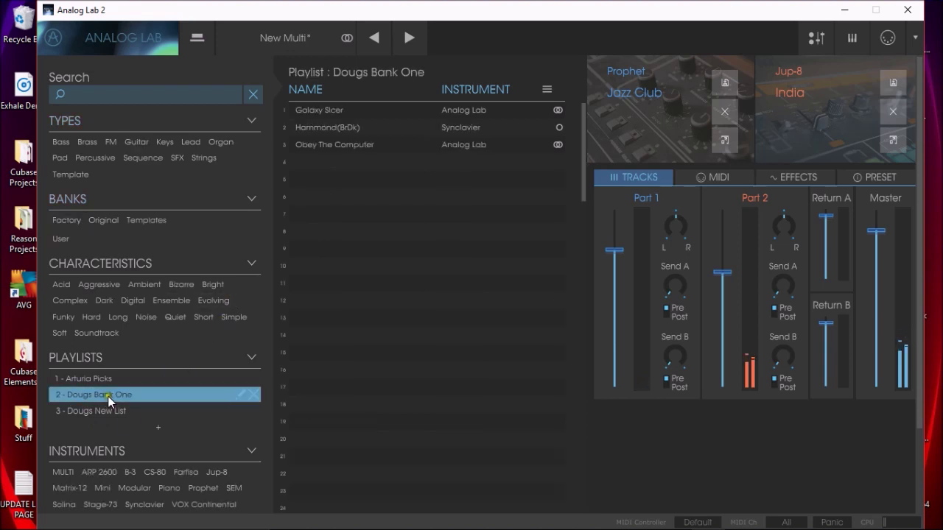
{"action": "left_click", "coordinate": [328, 117]}
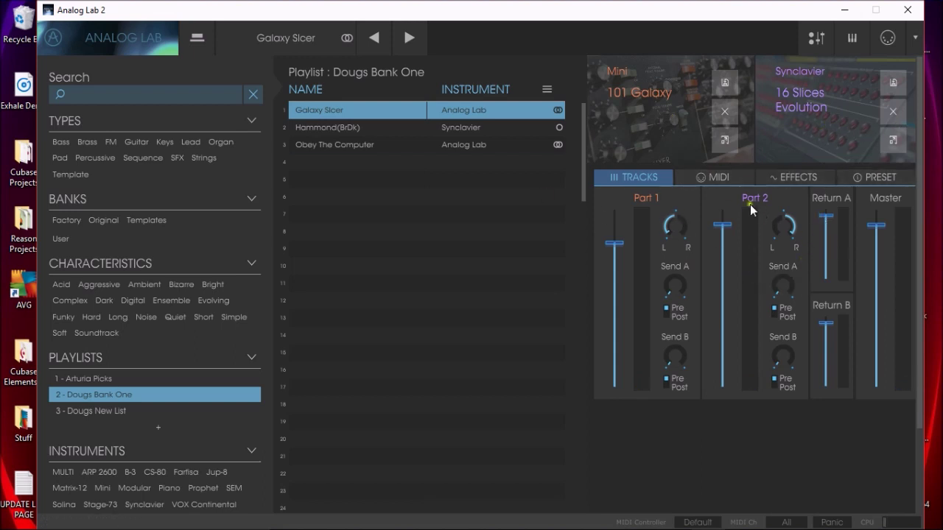
{"action": "left_click", "coordinate": [50, 41]}
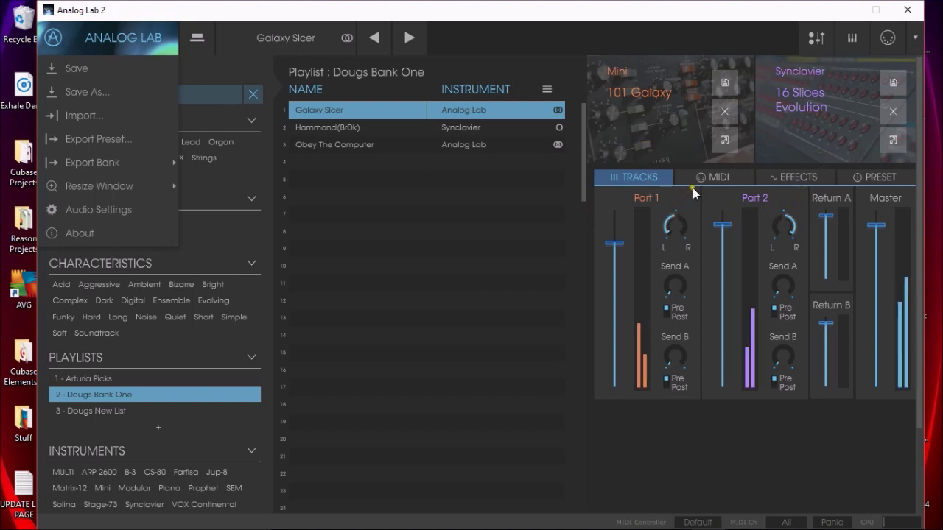
{"action": "left_click", "coordinate": [712, 178]}
Split the keyboard in the MIDI settings, with 101 Galaxy starting at B2 and 16 Slices Evolution ending at F3
{"action": "left_click", "coordinate": [718, 177]}
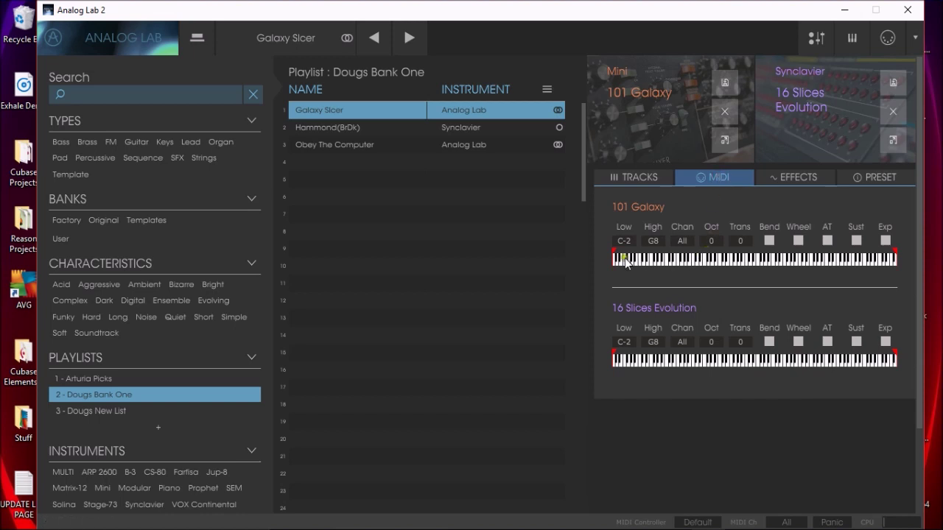
{"action": "left_click_drag", "start_coordinate": [614, 256], "coordinate": [743, 261]}
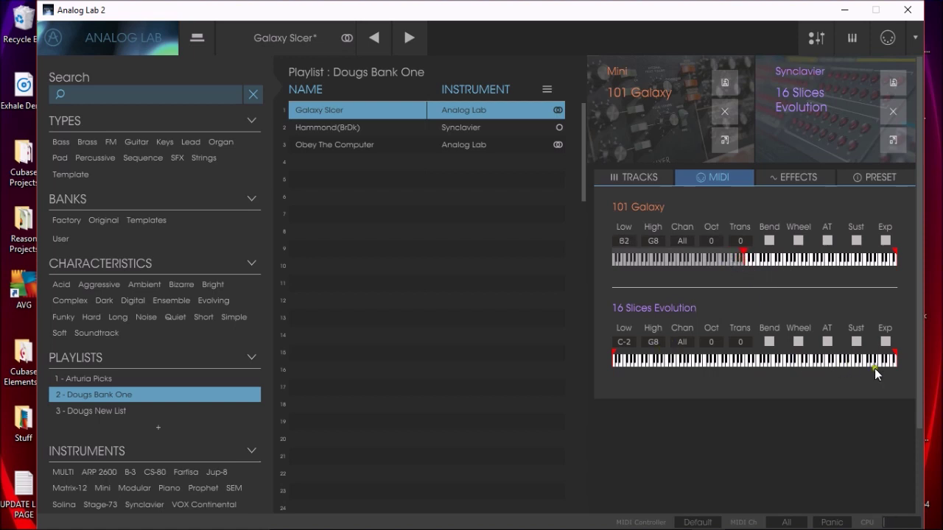
{"action": "left_click_drag", "start_coordinate": [894, 354], "coordinate": [758, 359]}
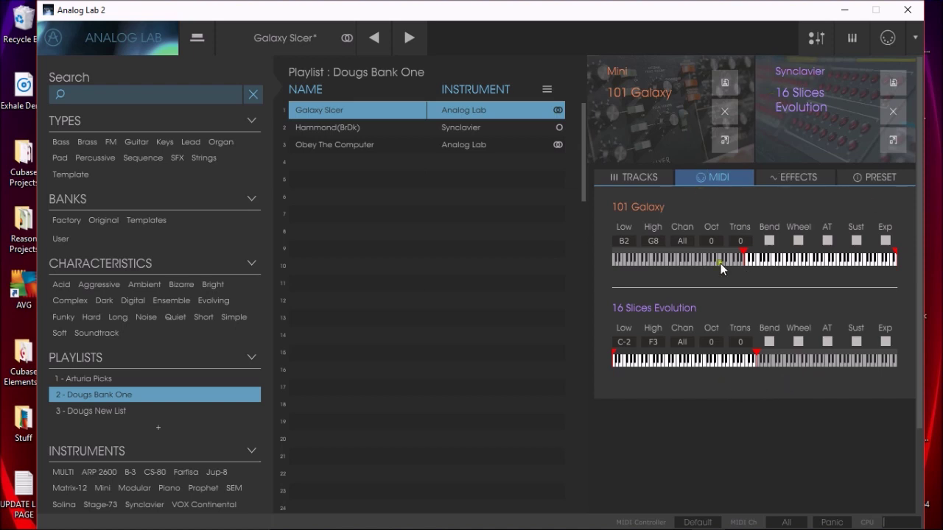
Restore the full key range by setting 101 Galaxy's low key to C-2 and 16 Slices Evolution's high key to G8
{"action": "left_click_drag", "start_coordinate": [746, 254], "coordinate": [541, 254]}
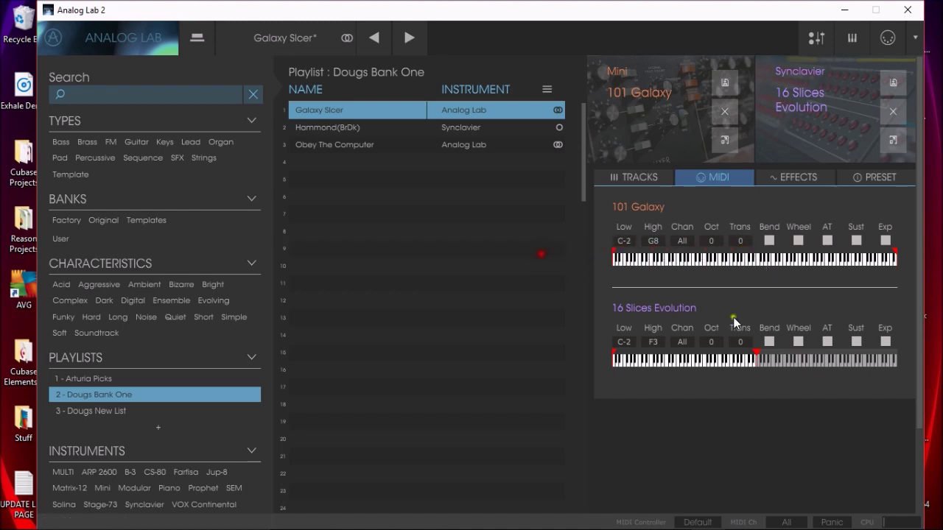
{"action": "left_click_drag", "start_coordinate": [749, 354], "coordinate": [935, 372]}
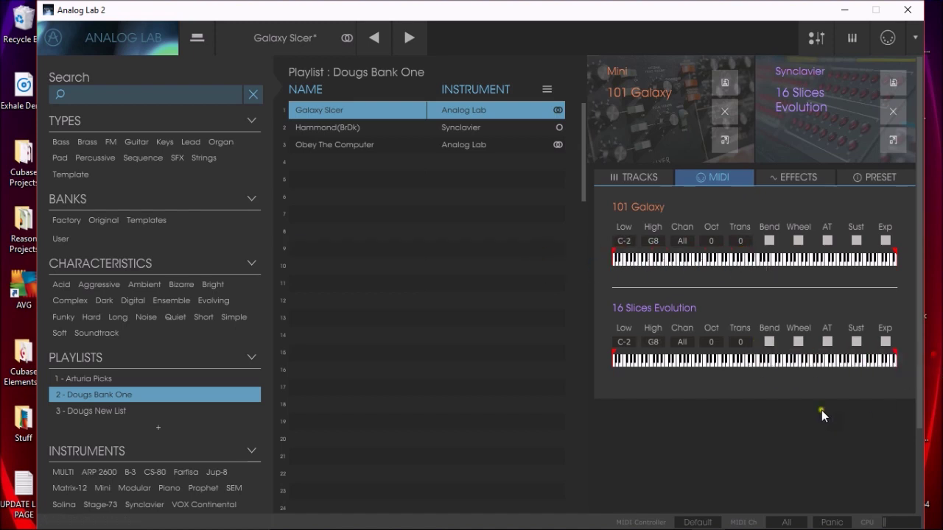
Load the Synclavier preset Hammond(BrDk) from the second playlist
{"action": "left_click_drag", "start_coordinate": [325, 133], "coordinate": [437, 216]}
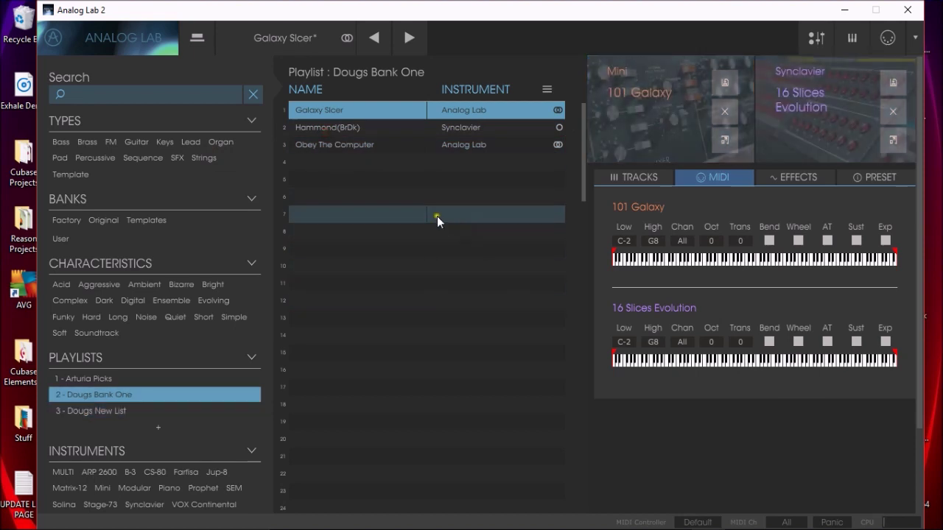
{"action": "left_click", "coordinate": [360, 131]}
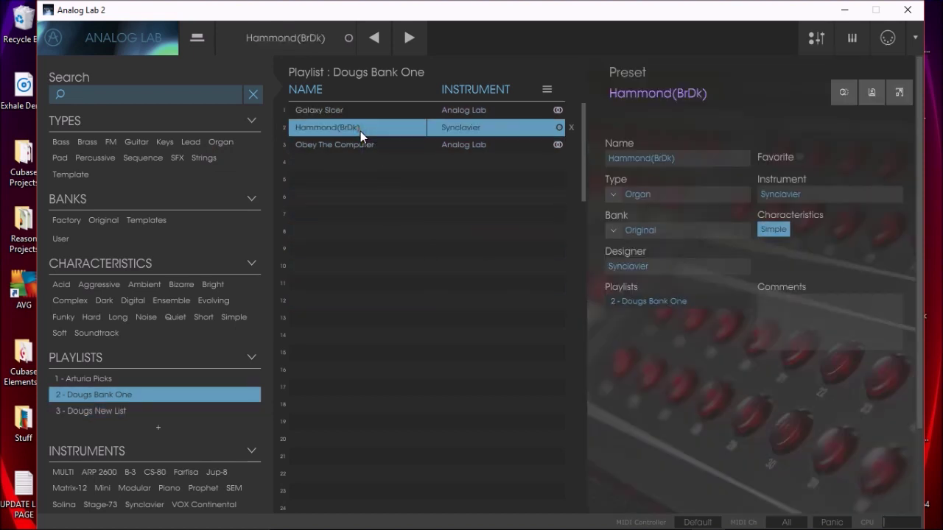
Load the Obey The Computer multi from the open playlist and set its FX Send A effect to Flanger
{"action": "left_click", "coordinate": [347, 144]}
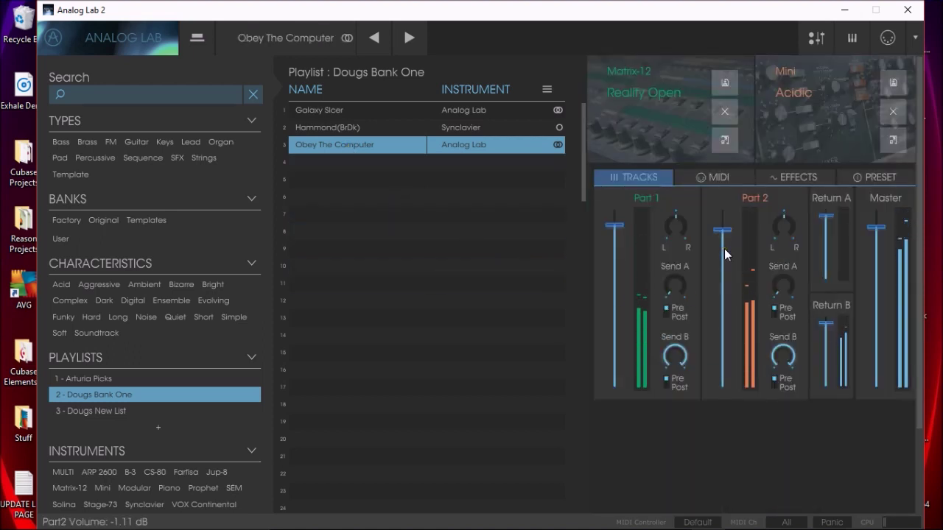
{"action": "left_click", "coordinate": [807, 180]}
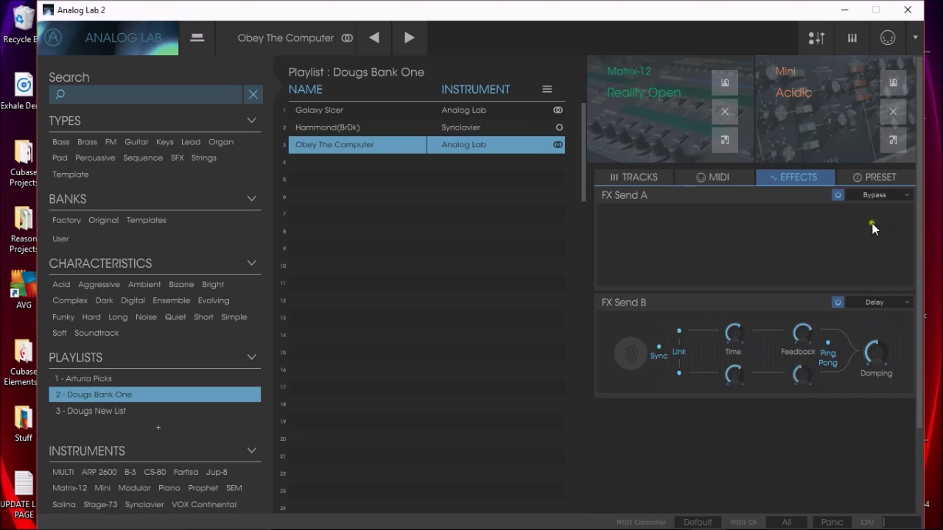
{"action": "left_click", "coordinate": [906, 193]}
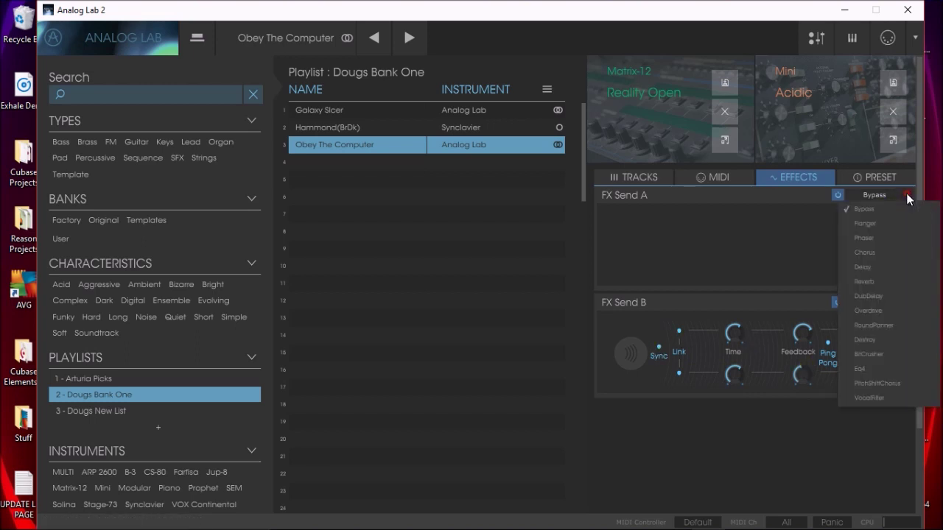
{"action": "left_click", "coordinate": [874, 226]}
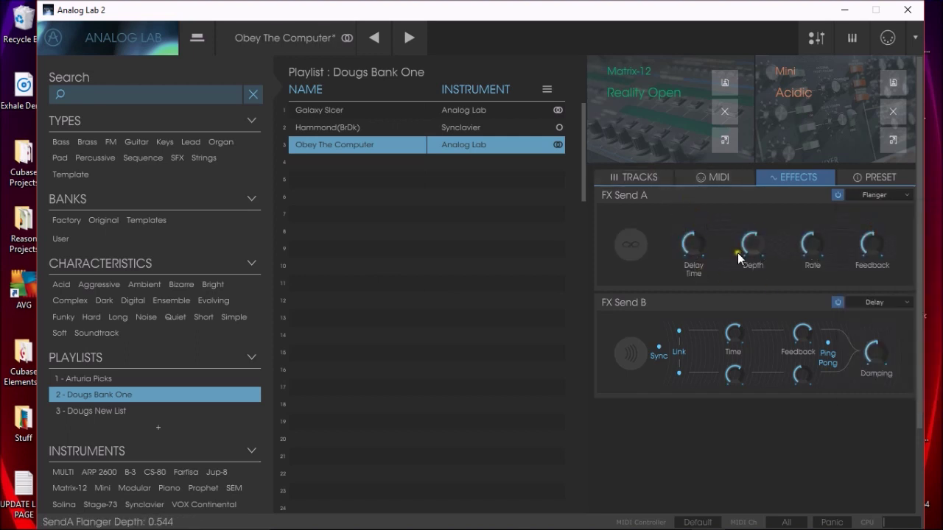
Turn Send B fully down for Part 1 and Part 2 and raise Send A on both parts
{"action": "left_click", "coordinate": [634, 180]}
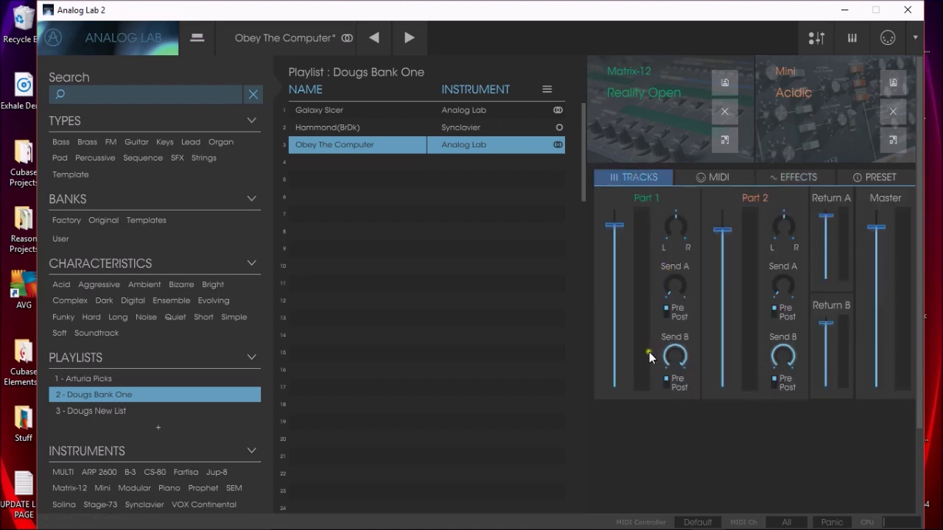
{"action": "left_click_drag", "start_coordinate": [678, 357], "coordinate": [699, 497]}
{"action": "left_click_drag", "start_coordinate": [782, 356], "coordinate": [787, 440]}
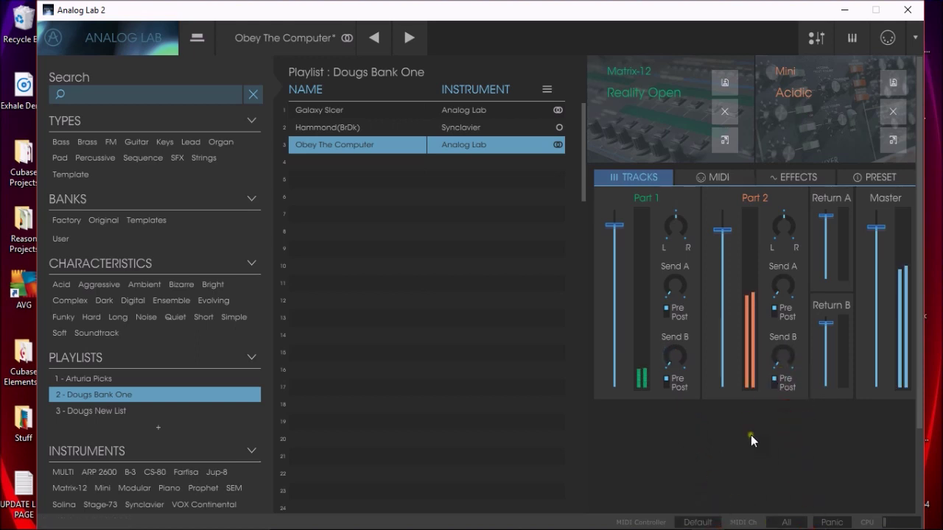
{"action": "mouse_move", "coordinate": [777, 287]}
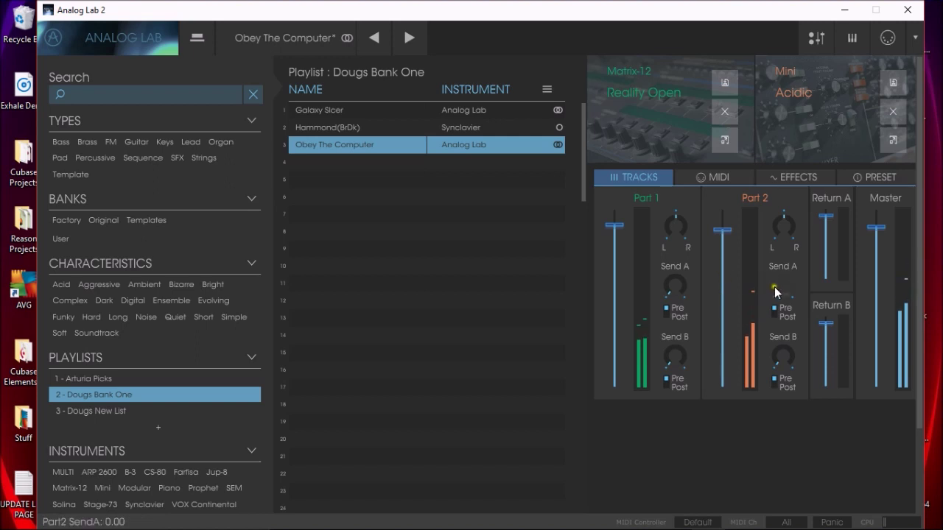
{"action": "left_click_drag", "start_coordinate": [786, 288], "coordinate": [803, 162]}
{"action": "left_click_drag", "start_coordinate": [674, 286], "coordinate": [694, 151]}
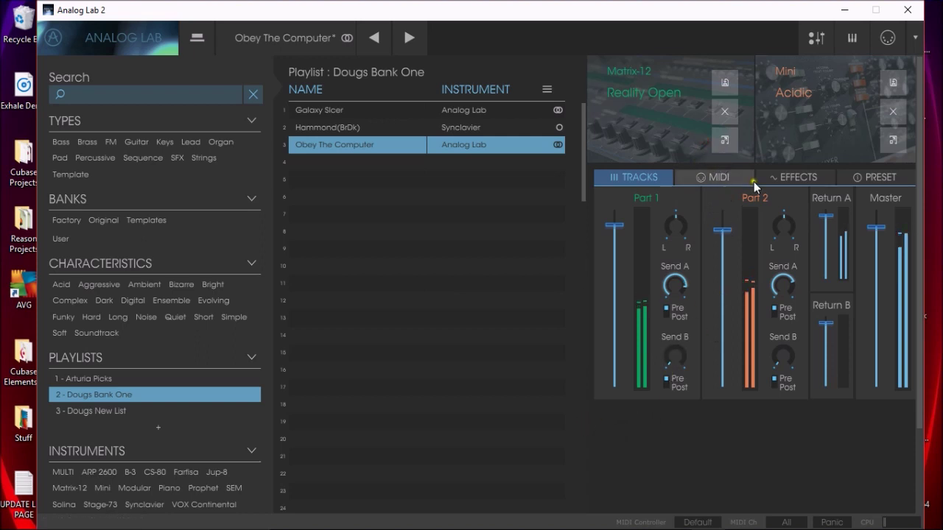
Raise the Send A Flanger's depth and feedback, and set its rate to about 8921 ms
{"action": "left_click", "coordinate": [800, 176]}
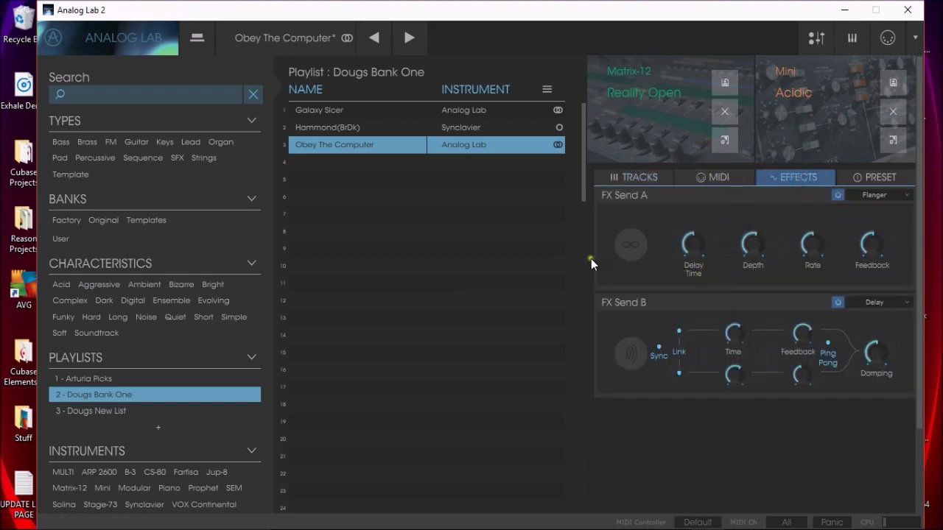
{"action": "left_click_drag", "start_coordinate": [753, 245], "coordinate": [742, 187]}
{"action": "left_click_drag", "start_coordinate": [802, 237], "coordinate": [804, 170]}
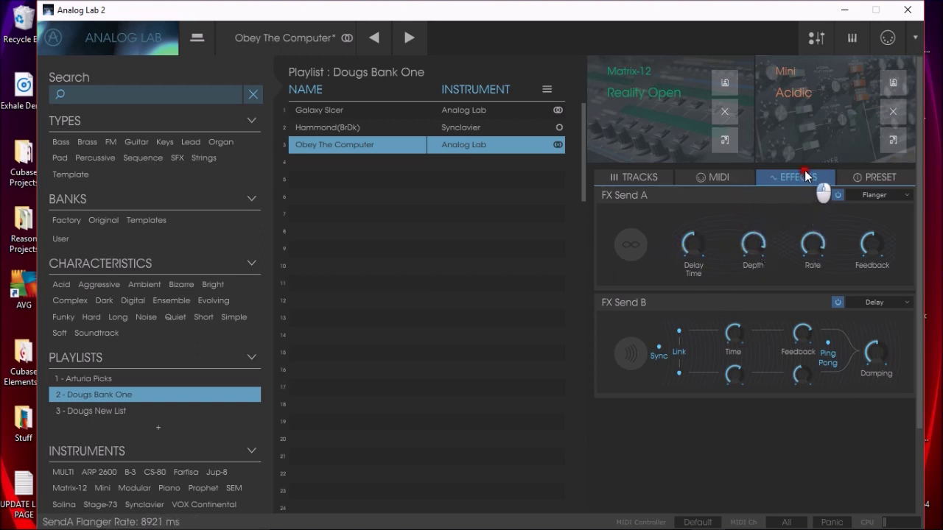
{"action": "left_click_drag", "start_coordinate": [871, 243], "coordinate": [856, 216]}
{"action": "left_click_drag", "start_coordinate": [760, 248], "coordinate": [763, 245]}
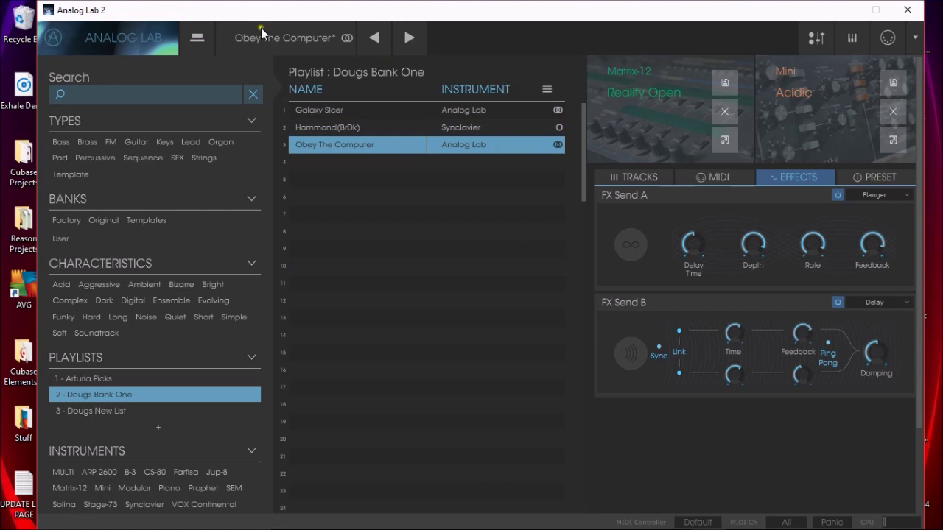
Filter the presets by the Bass type, switch the filter to Lead, and load the ARP 2600 preset 80's Bit
{"action": "left_click", "coordinate": [196, 40]}
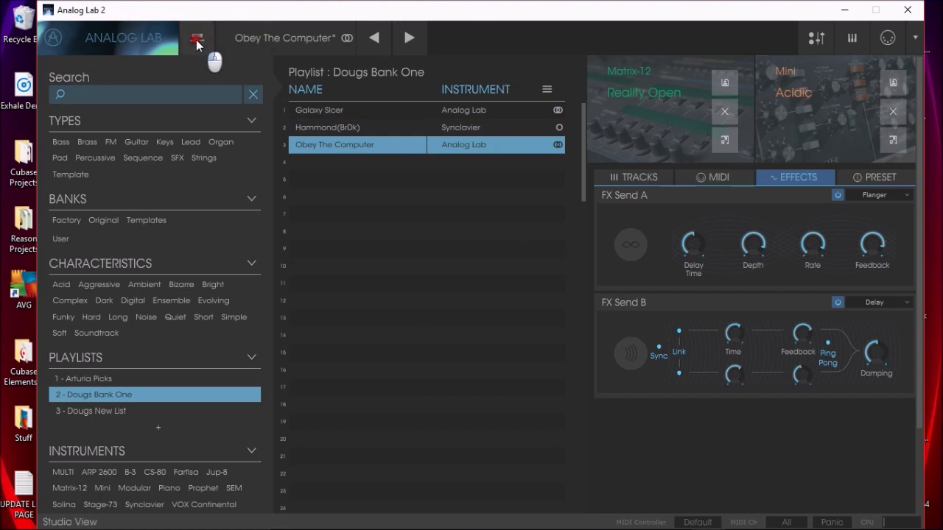
{"action": "left_click", "coordinate": [61, 144]}
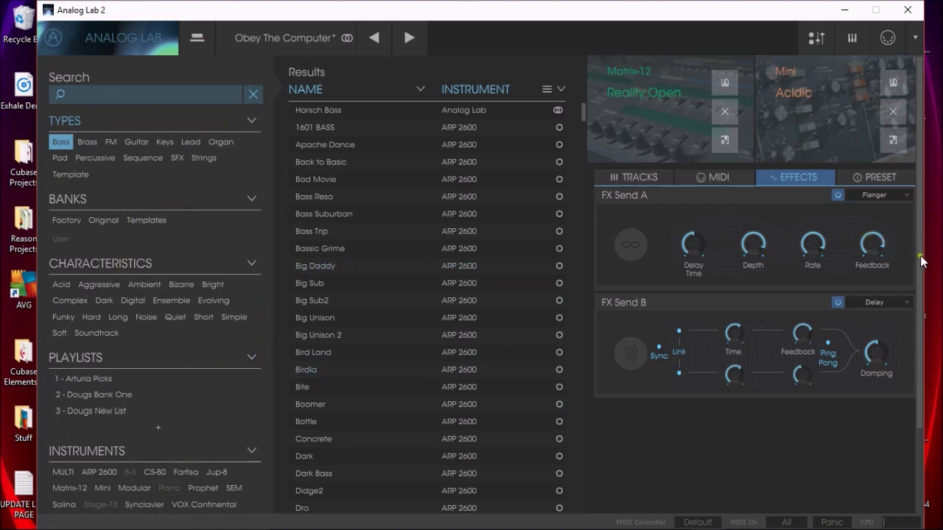
{"action": "mouse_move", "coordinate": [920, 259]}
{"action": "left_mouse_down"}
{"action": "mouse_move", "coordinate": [912, 332]}
{"action": "mouse_move", "coordinate": [923, 250]}
{"action": "mouse_move", "coordinate": [924, 287]}
{"action": "left_mouse_up"}
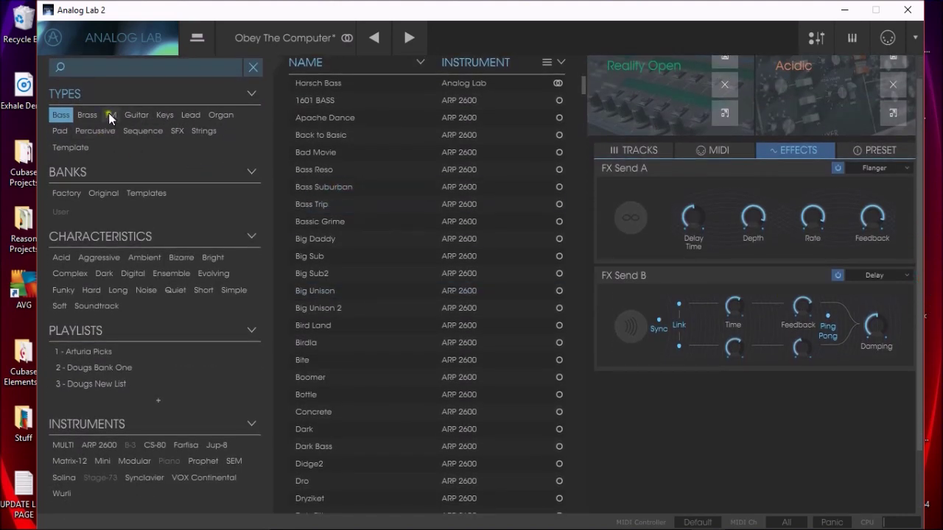
{"action": "left_click", "coordinate": [191, 116]}
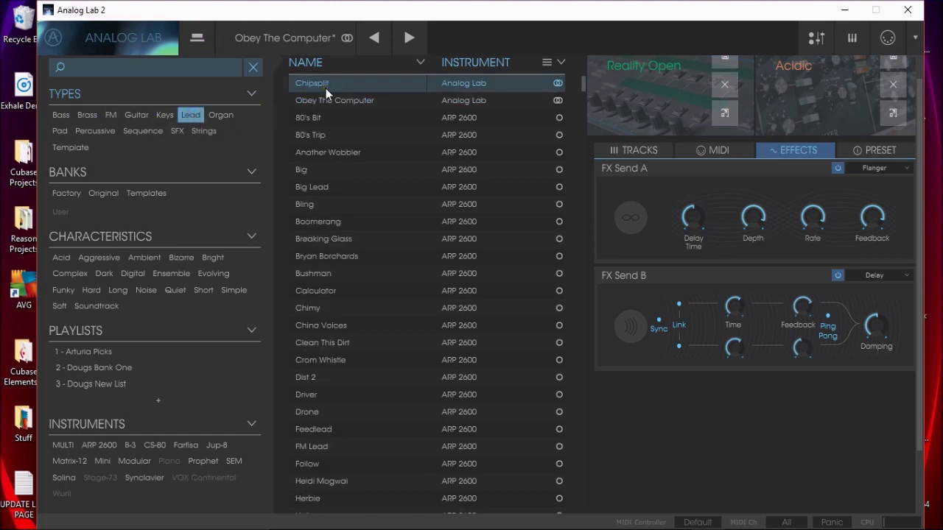
{"action": "left_click", "coordinate": [341, 121]}
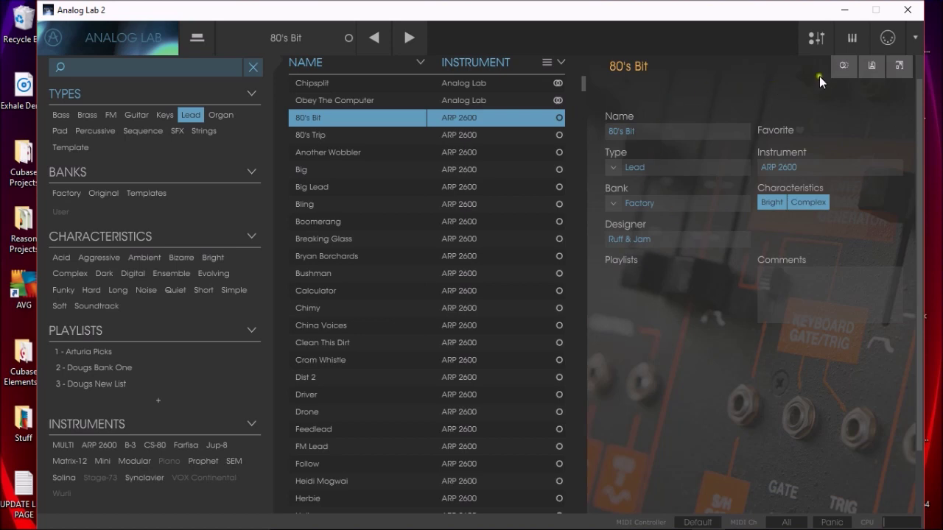
Turn on MIDI learn mode to view the assignable controls, and turn it off again
{"action": "left_click", "coordinate": [887, 39]}
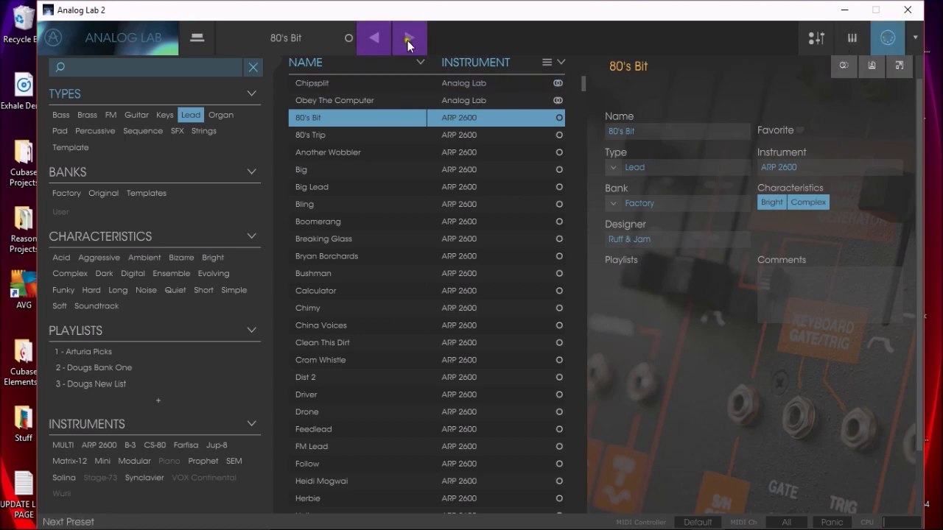
{"action": "left_click", "coordinate": [887, 39]}
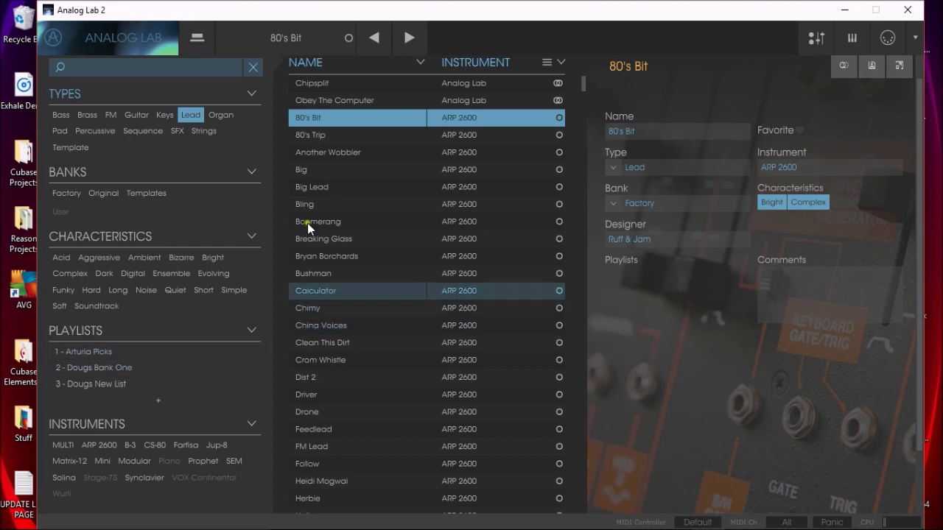
Audition the ARP 2600 lead presets Another Wobbler, Big, Bling, Chimy and Boomerang
{"action": "left_click", "coordinate": [327, 153]}
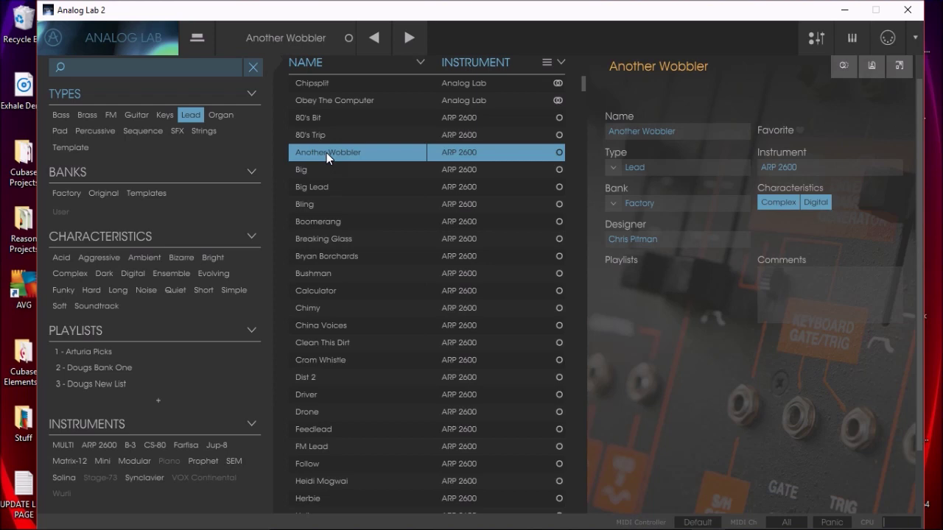
{"action": "left_click", "coordinate": [328, 175]}
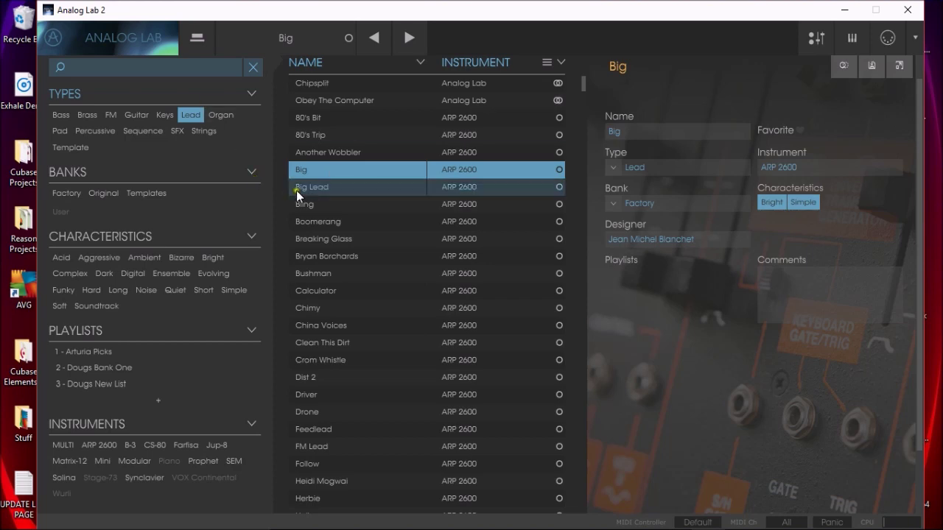
{"action": "left_click", "coordinate": [324, 203]}
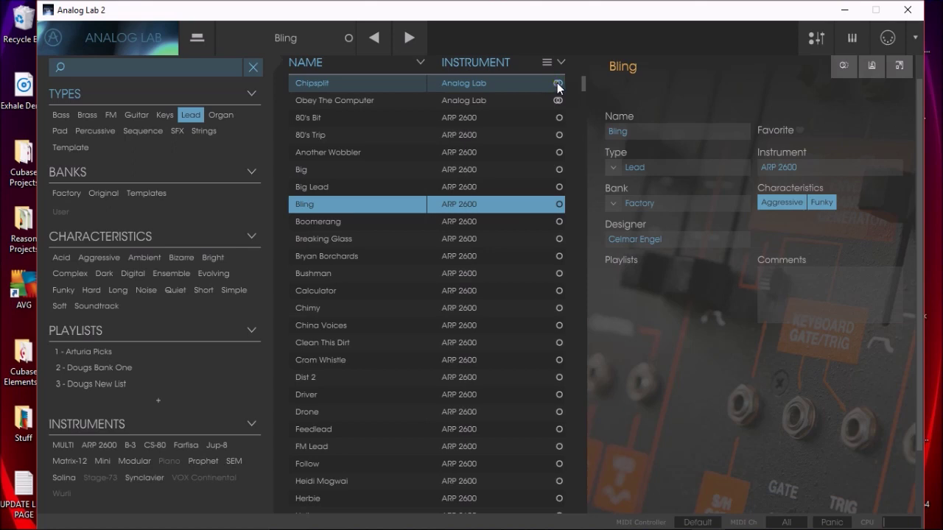
{"action": "left_click", "coordinate": [322, 308]}
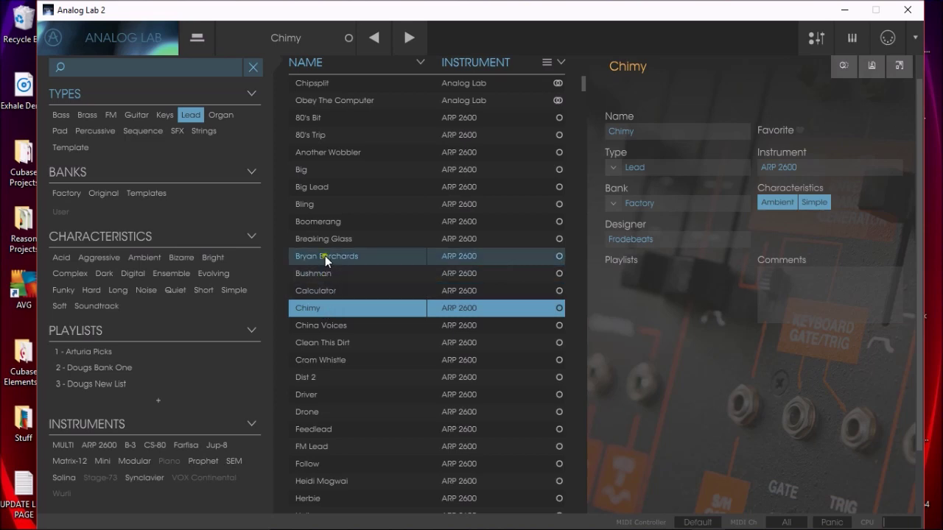
{"action": "left_click", "coordinate": [326, 221]}
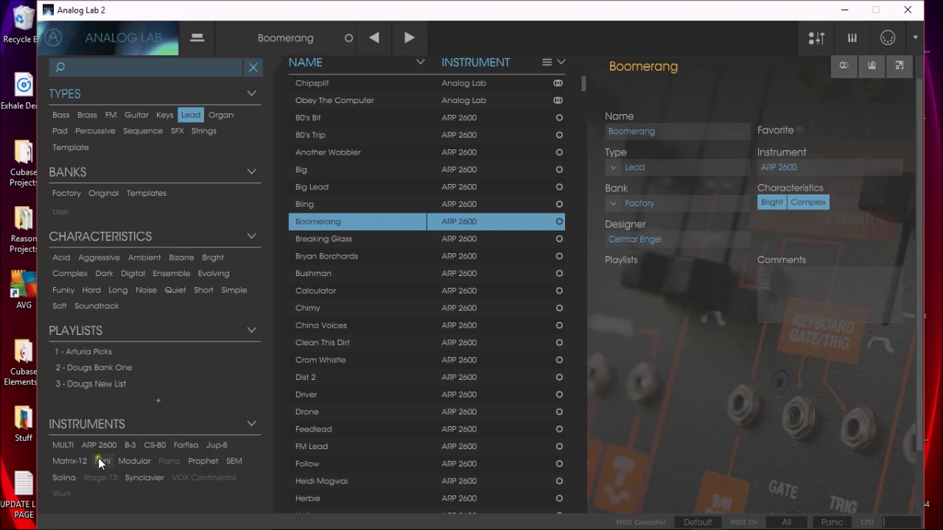
Narrow the lead presets to Synclavier and audition Asian Lead, Exotic Lead, Flutissimo and Jobson Wonky Flutes
{"action": "left_click", "coordinate": [142, 479]}
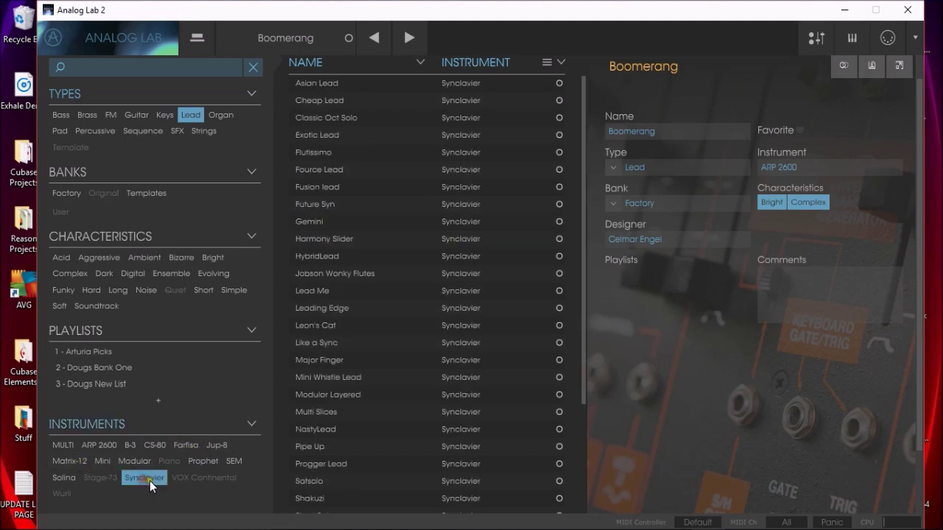
{"action": "left_click", "coordinate": [339, 82]}
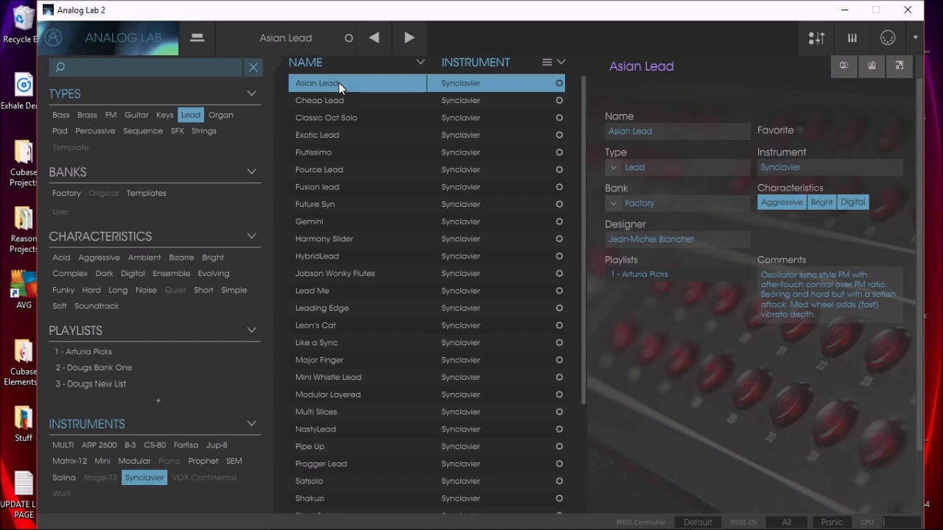
{"action": "left_click", "coordinate": [332, 136]}
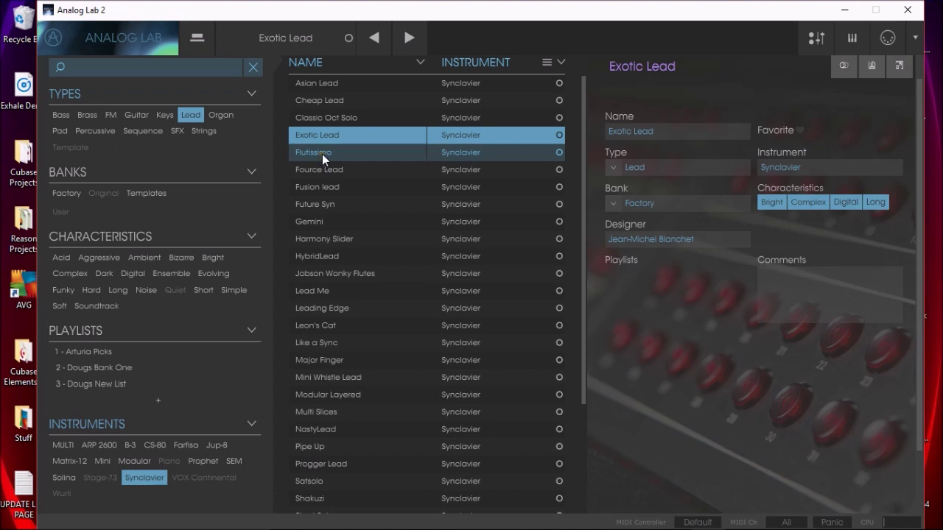
{"action": "left_click", "coordinate": [322, 154]}
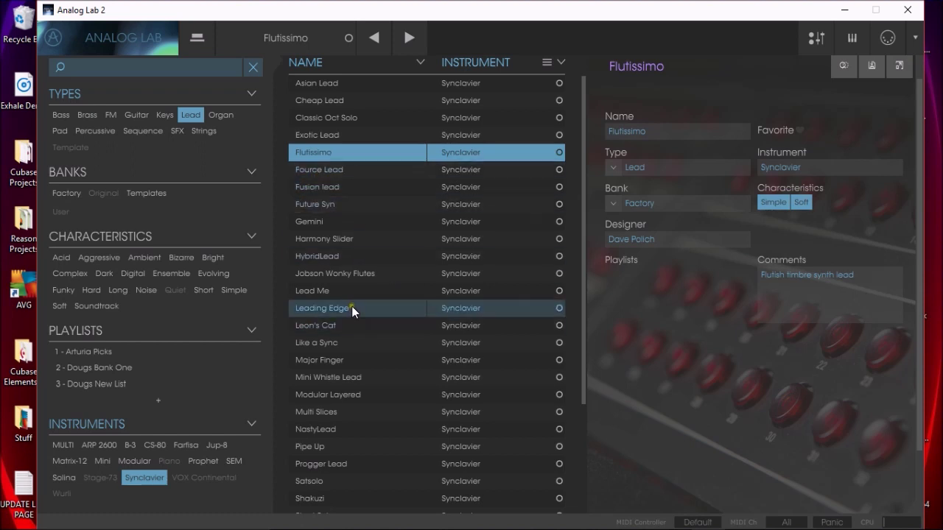
{"action": "left_click", "coordinate": [342, 277]}
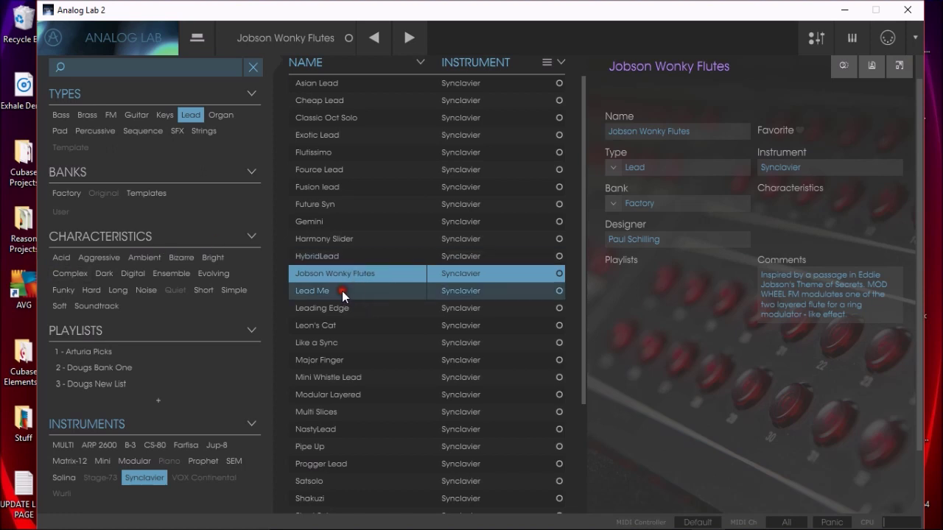
Load the Synclavier preset Lead Me and save a copy under the same name in the User bank
{"action": "left_click", "coordinate": [342, 291]}
{"action": "left_click", "coordinate": [347, 292]}
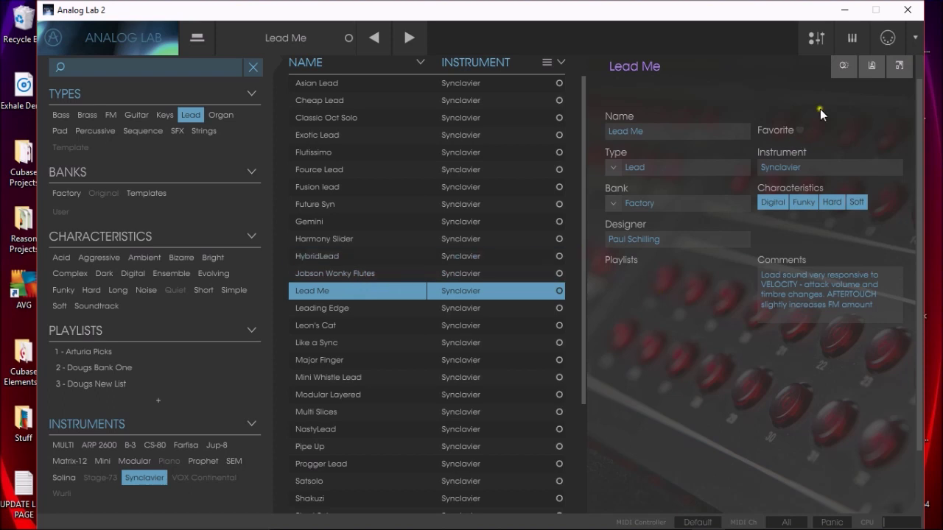
{"action": "left_click", "coordinate": [873, 65]}
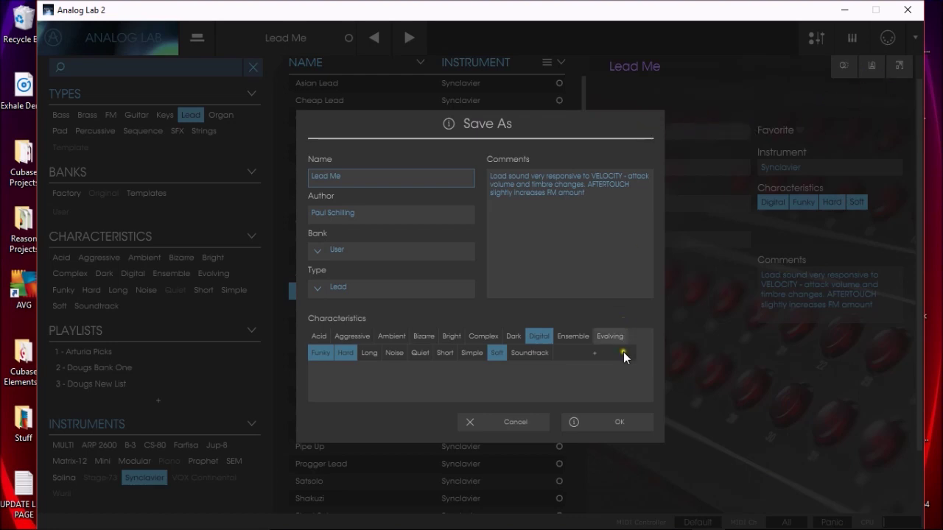
{"action": "left_click", "coordinate": [617, 417]}
Open the Lead Me preset in the expanded Synclavier editor and turn on Sync for the vibrato
{"action": "left_click", "coordinate": [897, 68]}
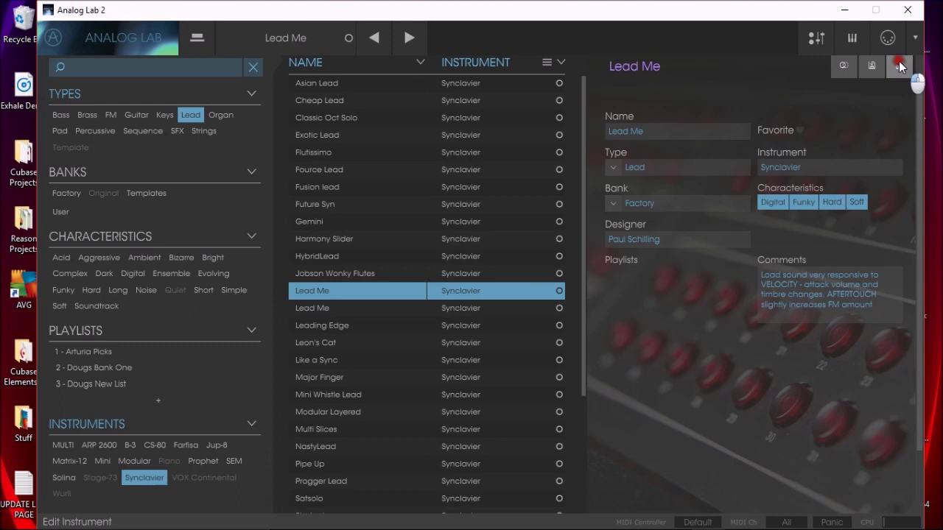
{"action": "left_click", "coordinate": [899, 67]}
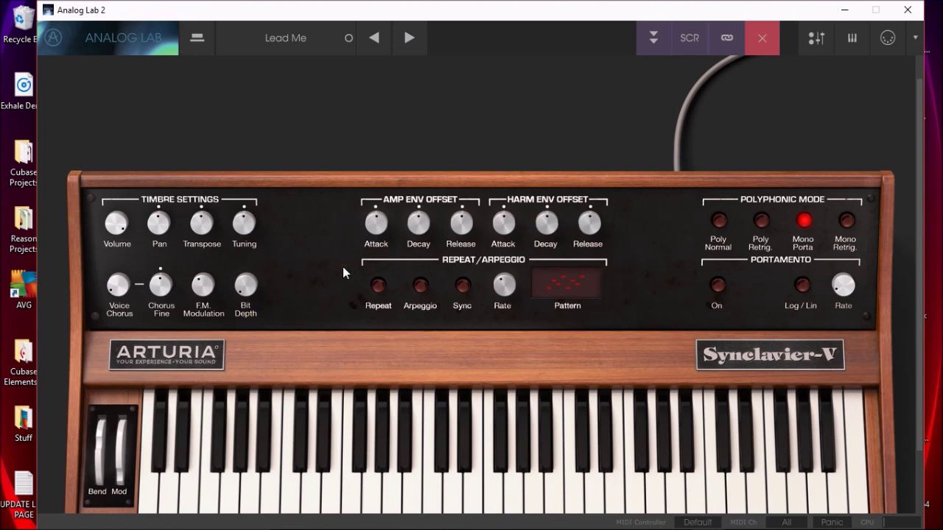
{"action": "left_click", "coordinate": [652, 35]}
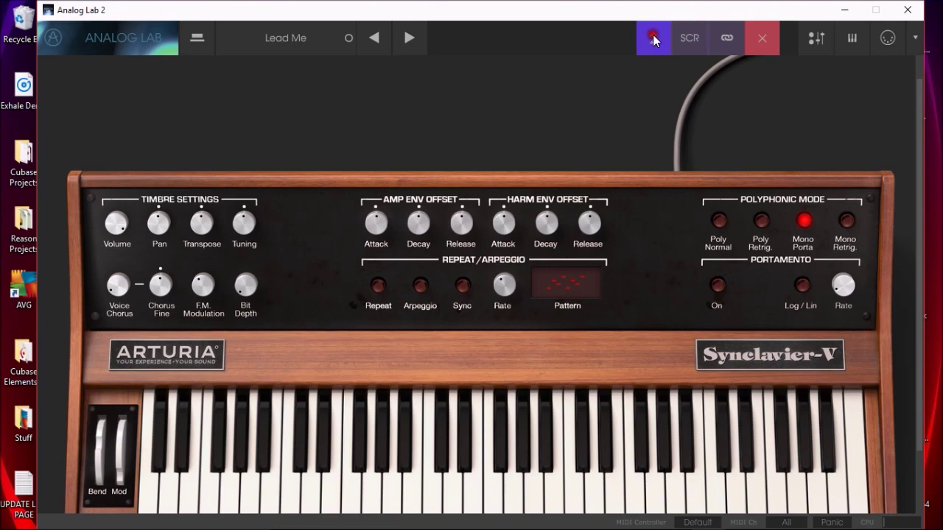
{"action": "left_click", "coordinate": [646, 33]}
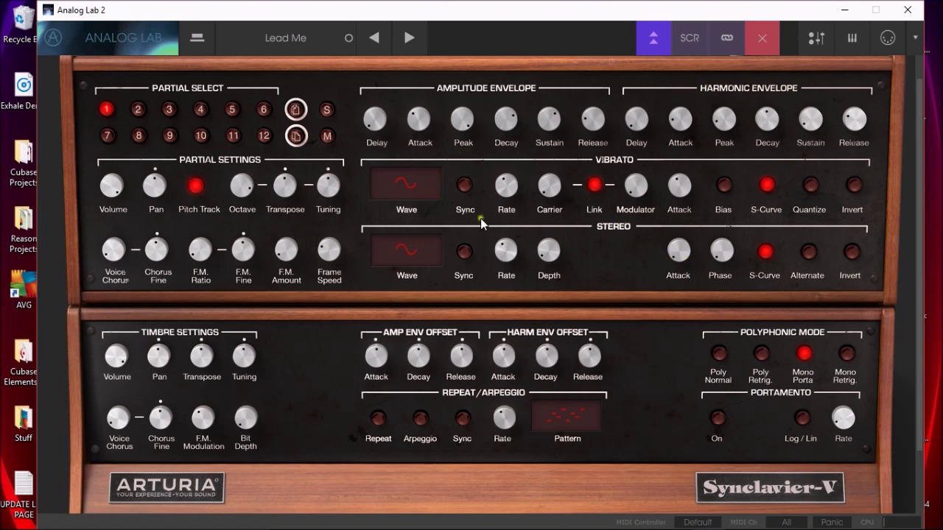
{"action": "left_click", "coordinate": [463, 186]}
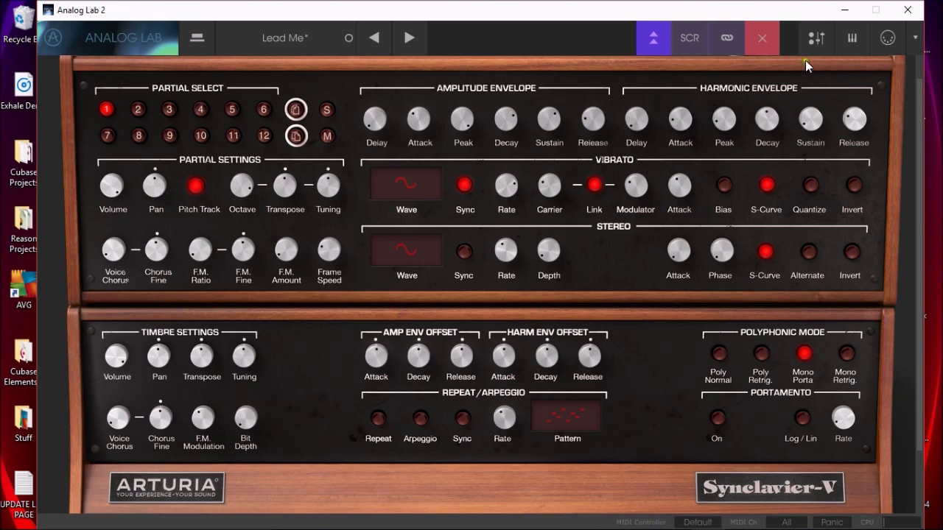
Close the expanded Synclavier editor and audition the lead preset Leading Edge
{"action": "left_click", "coordinate": [760, 39]}
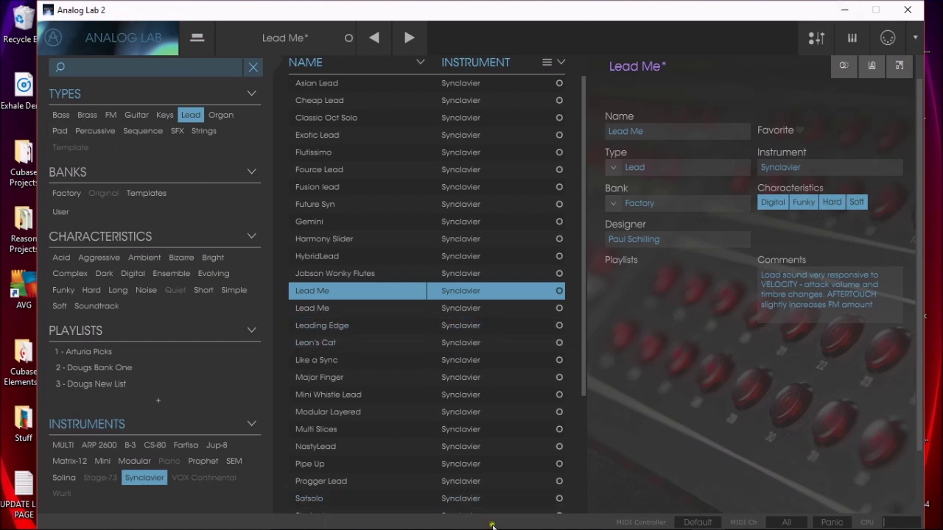
{"action": "left_click", "coordinate": [344, 327]}
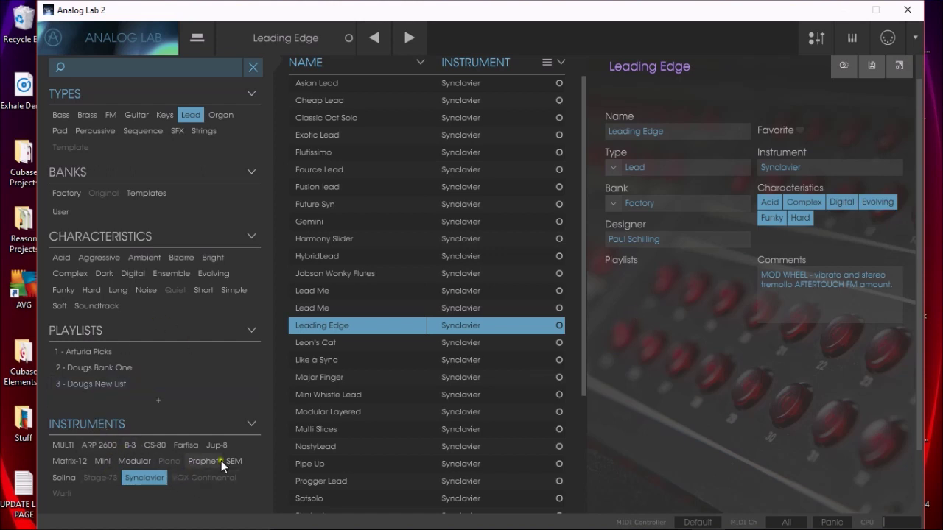
Switch the instrument filter to Solina and clear the Lead type filter to list all Solina presets
{"action": "left_click", "coordinate": [62, 477]}
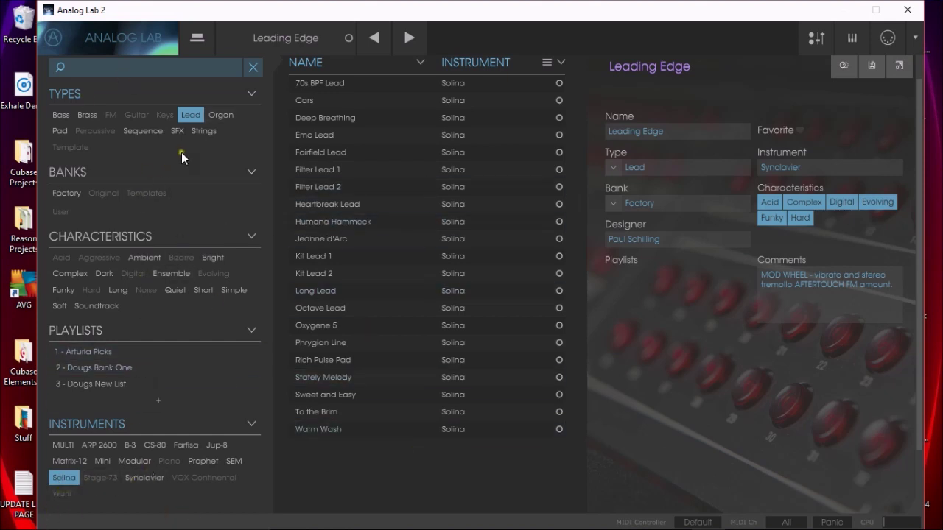
{"action": "left_click", "coordinate": [195, 115]}
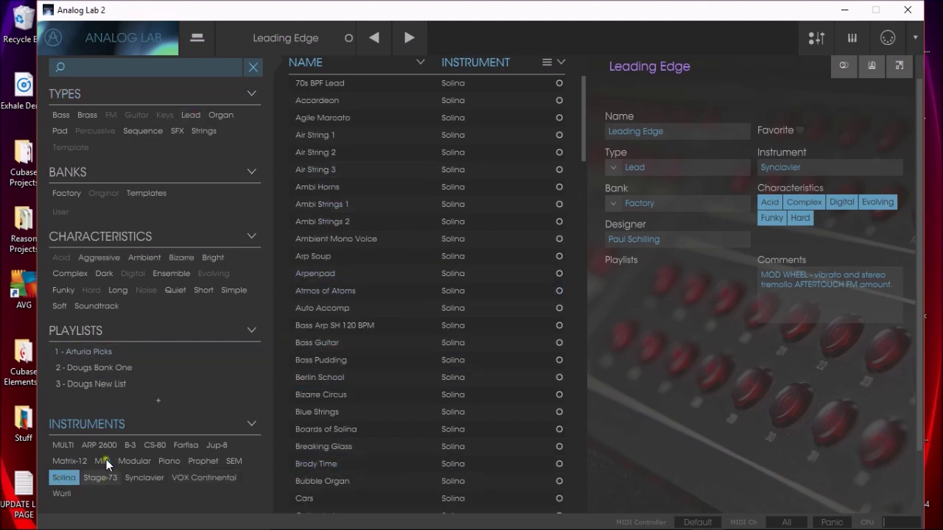
{"action": "scroll", "coordinate": [907, 293], "scroll_direction": "down", "scroll_amount": 2}
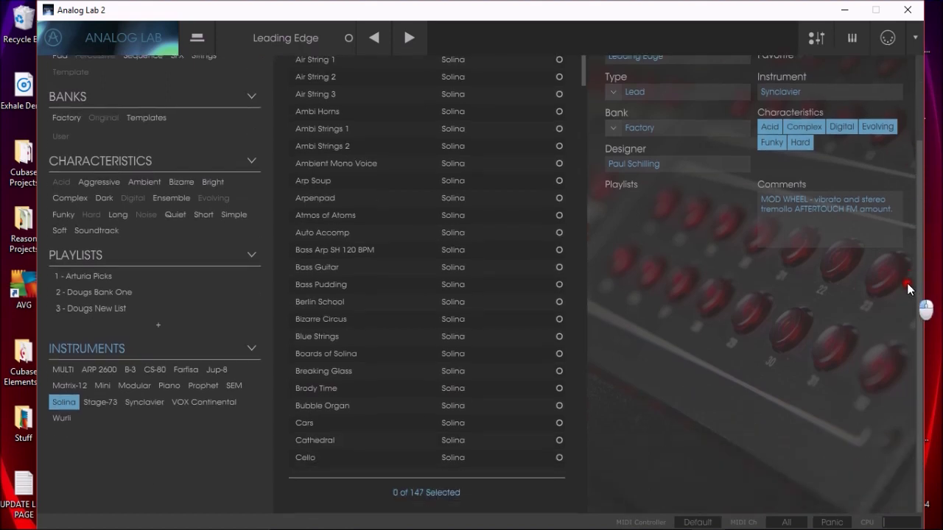
{"action": "scroll", "coordinate": [910, 291], "scroll_direction": "up", "scroll_amount": 2}
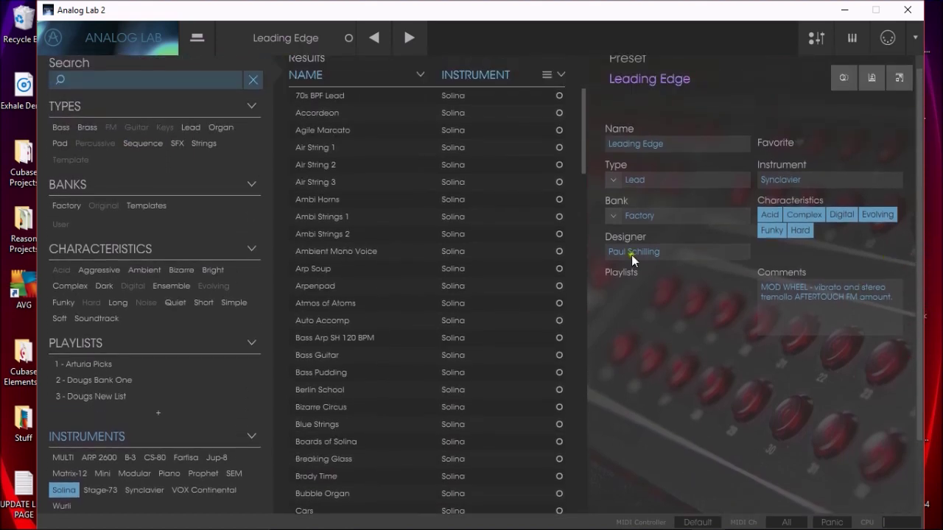
Audition the Solina presets 70s BPF Lead, Accordeon and Ambient Mono Voice
{"action": "left_click", "coordinate": [327, 101]}
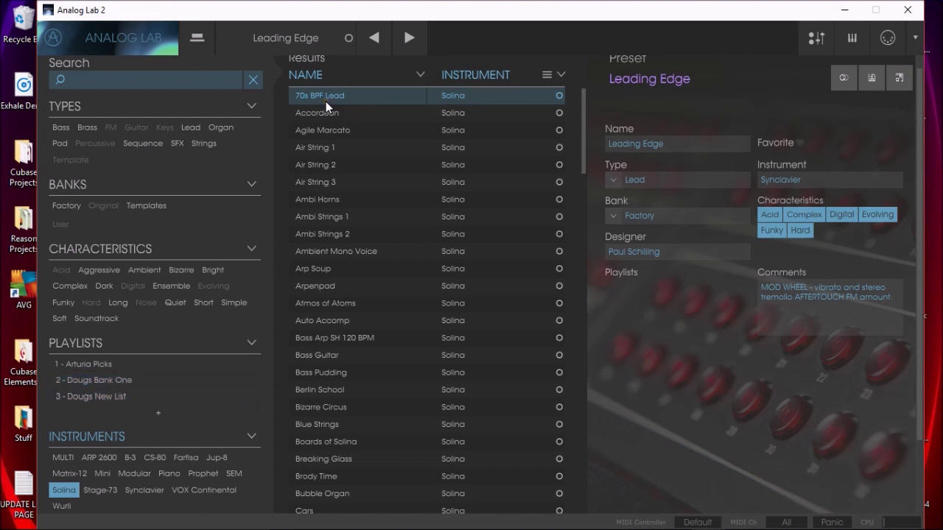
{"action": "left_click", "coordinate": [329, 100]}
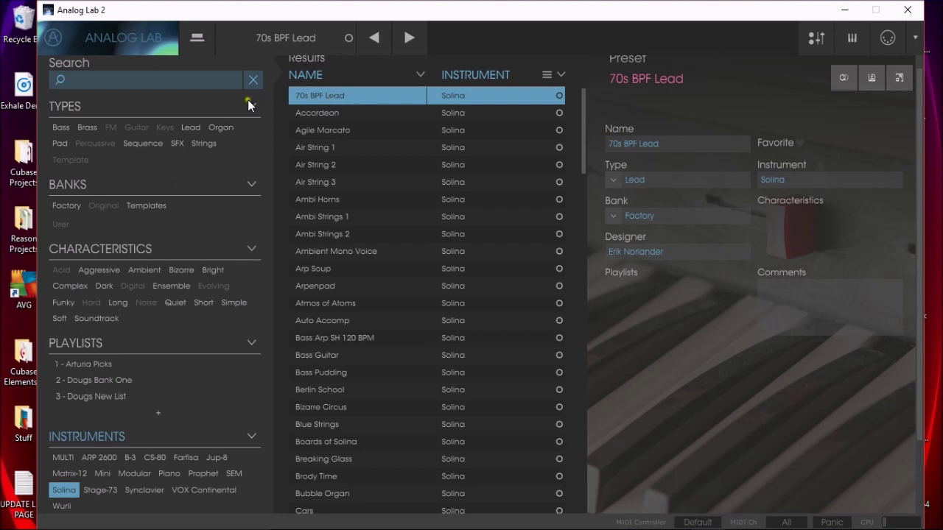
{"action": "left_click", "coordinate": [328, 117]}
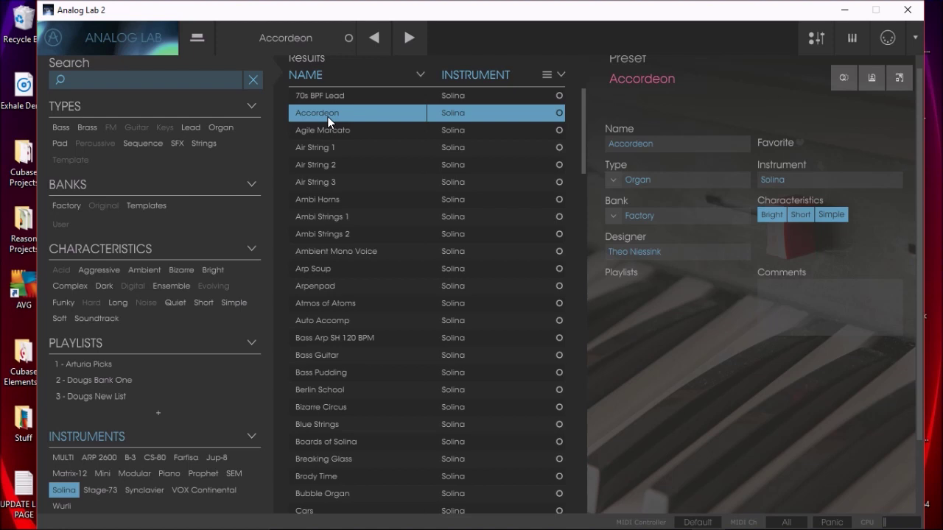
{"action": "left_click", "coordinate": [337, 251]}
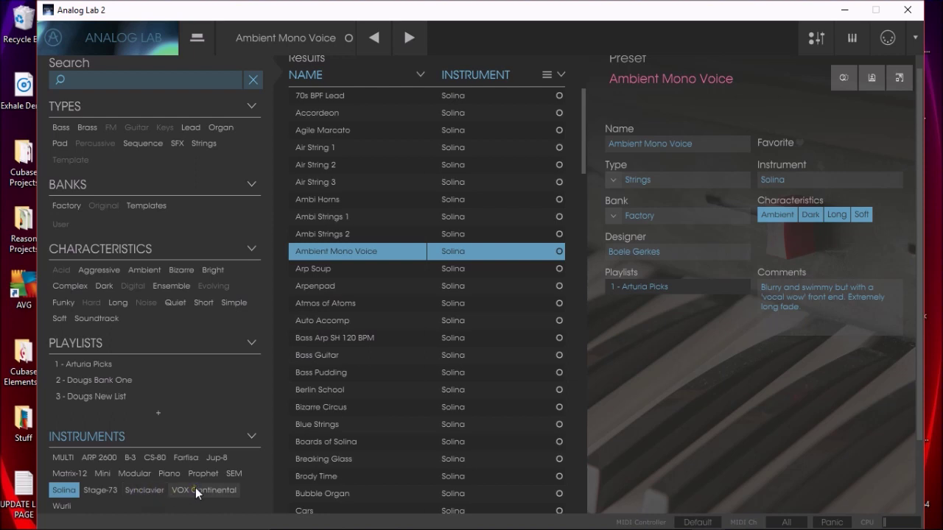
Filter the presets to B-3 and audition Almond 5, Caballero, Chorus Chanty and Clean Rock Organ
{"action": "left_click", "coordinate": [129, 459]}
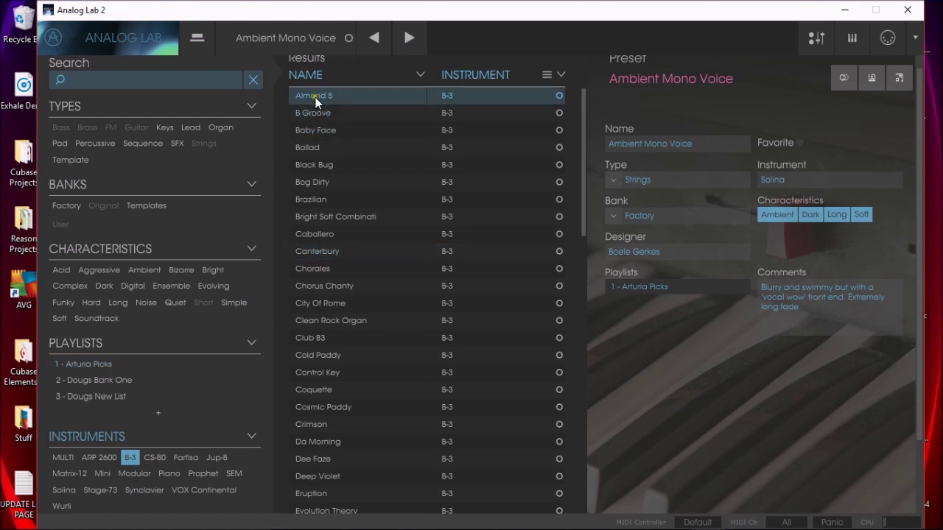
{"action": "left_click", "coordinate": [315, 97]}
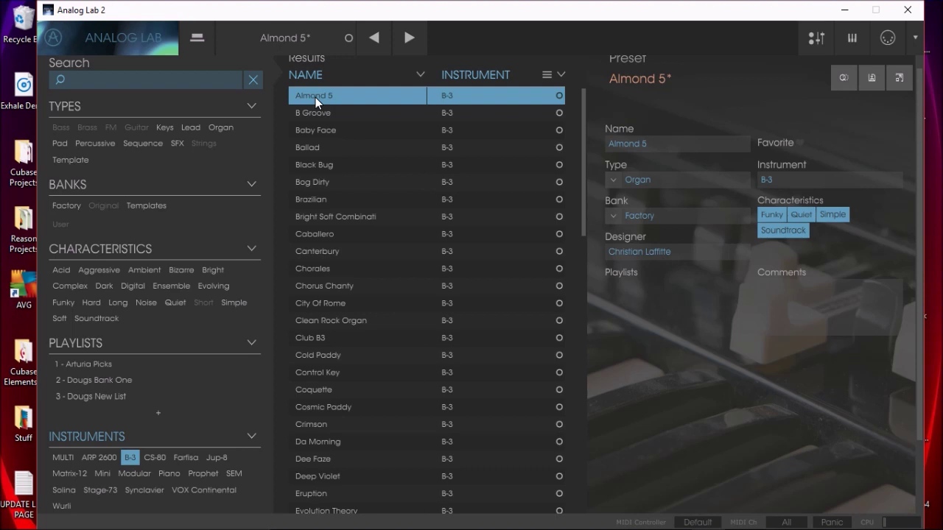
{"action": "left_click", "coordinate": [319, 240]}
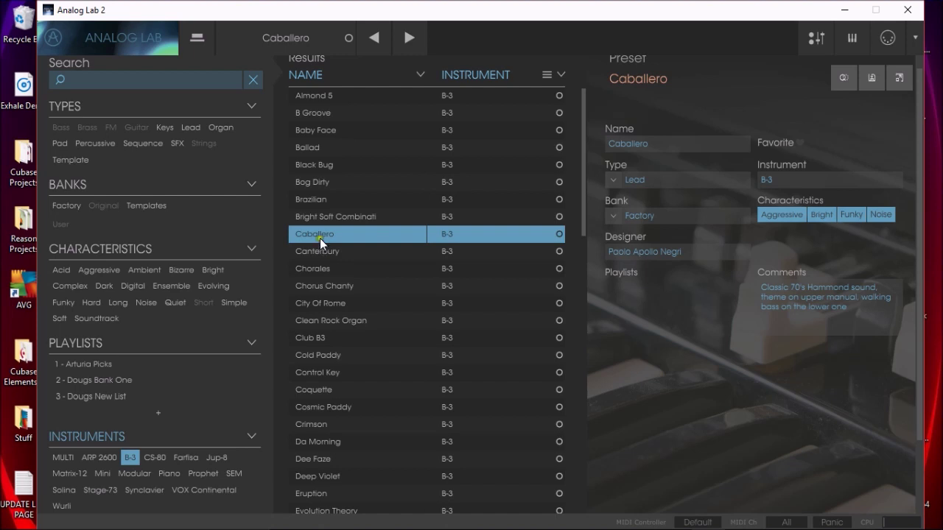
{"action": "left_click", "coordinate": [323, 286]}
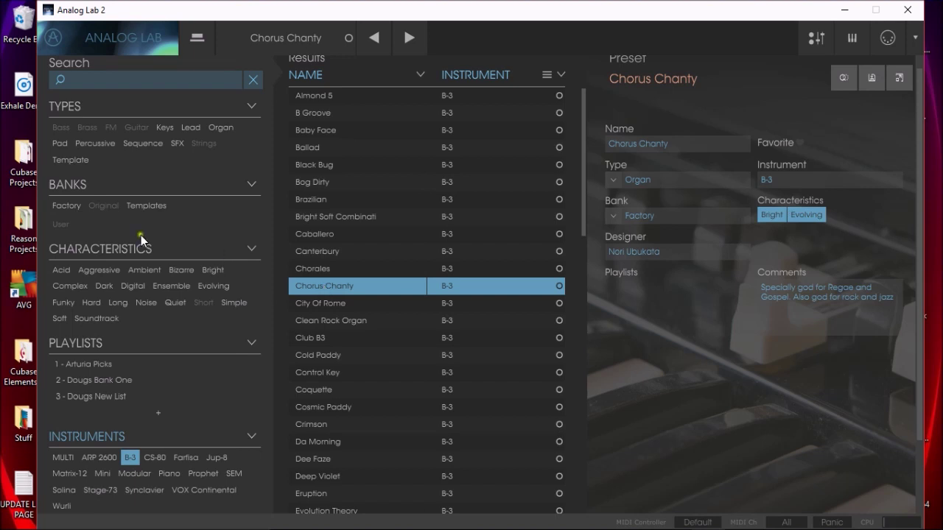
{"action": "left_click", "coordinate": [316, 330]}
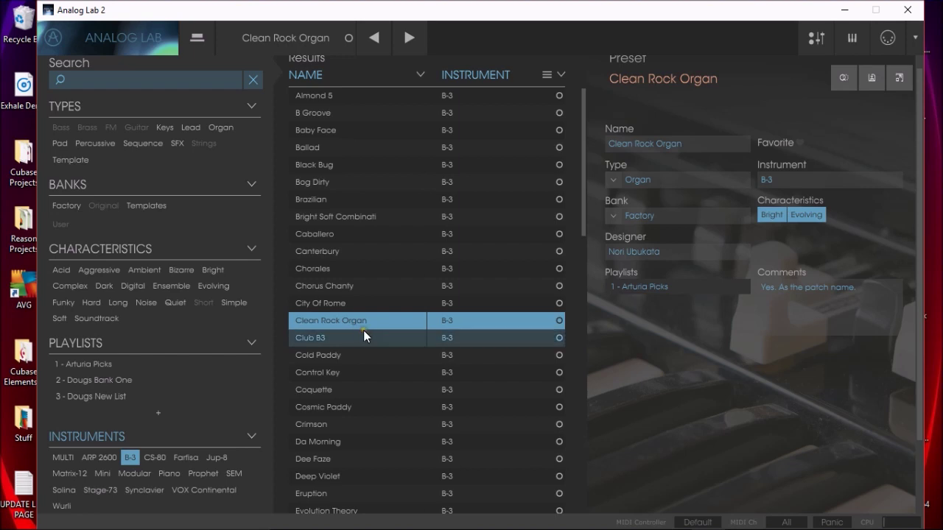
Turn Clean Rock Organ into a new multi with Caballero as Part 2, and lower Part 2's volume slightly
{"action": "left_click", "coordinate": [843, 86]}
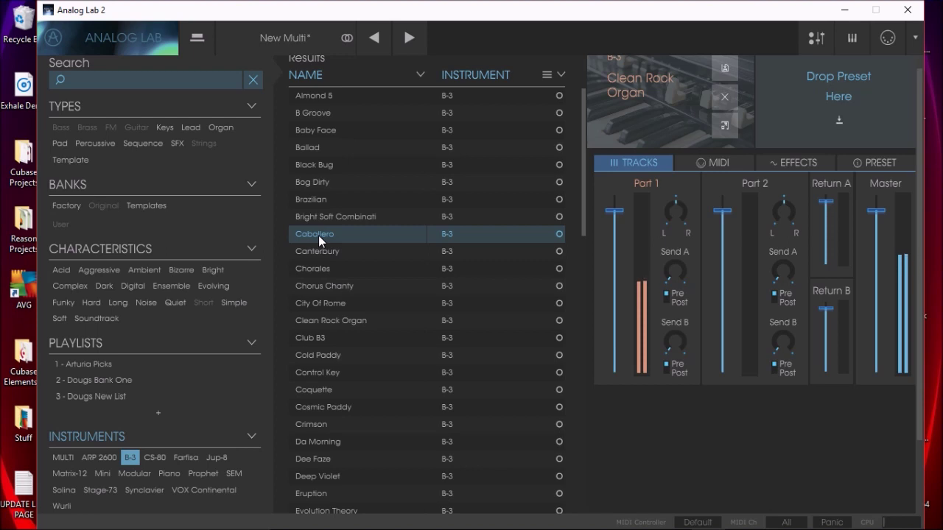
{"action": "left_click_drag", "start_coordinate": [318, 235], "coordinate": [797, 103]}
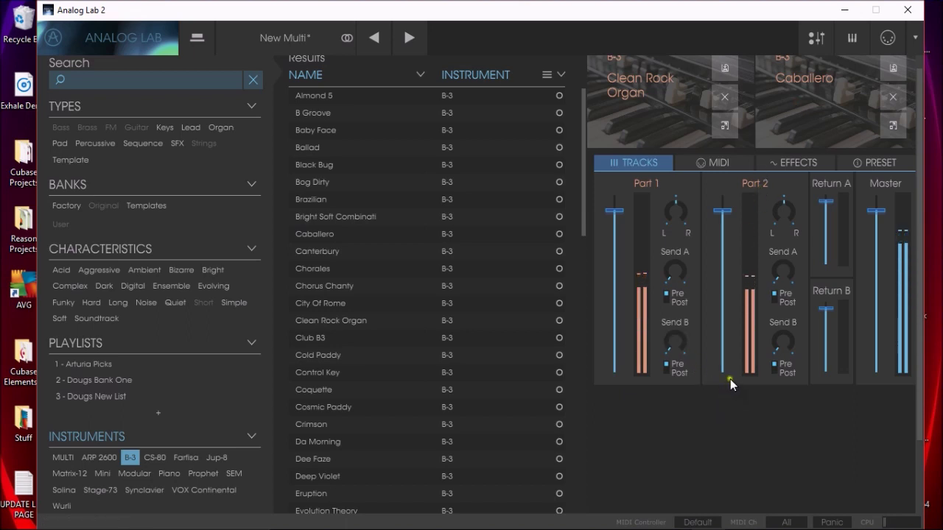
{"action": "left_click_drag", "start_coordinate": [726, 213], "coordinate": [729, 237]}
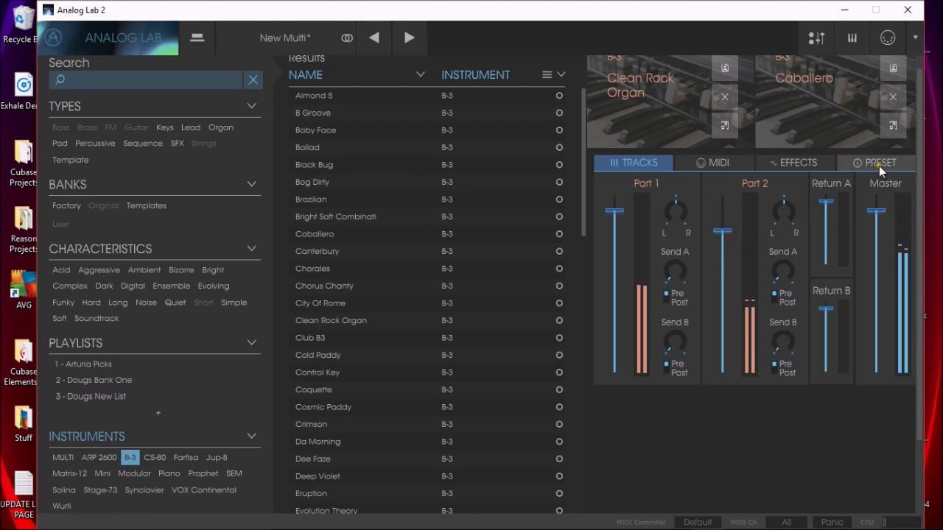
Assign Reverb to FX Send A with a pre-delay time of 0.556, and raise Send A on Part 2
{"action": "left_click", "coordinate": [806, 166]}
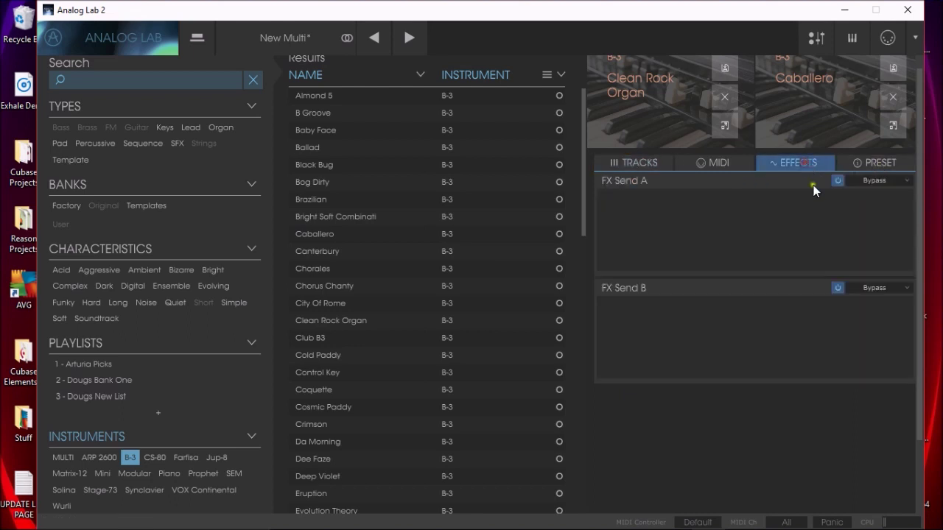
{"action": "left_click", "coordinate": [903, 180]}
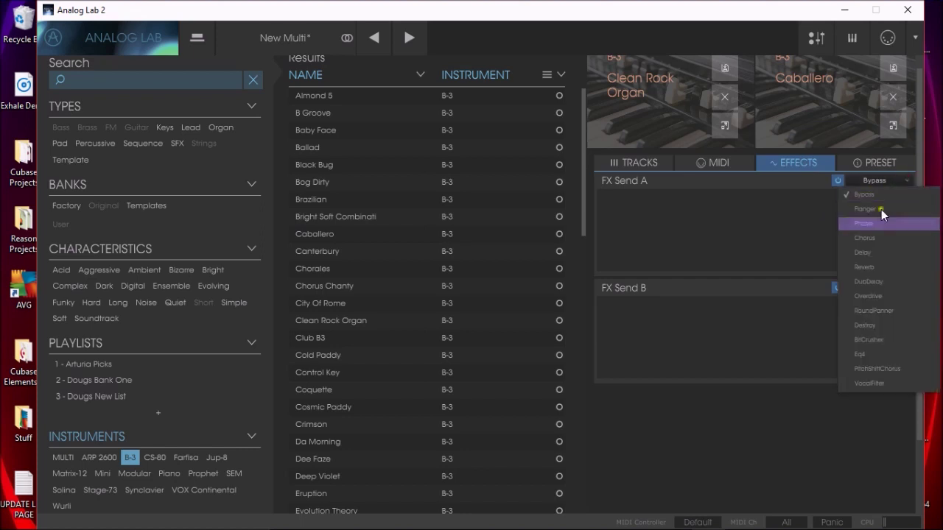
{"action": "left_click", "coordinate": [859, 266]}
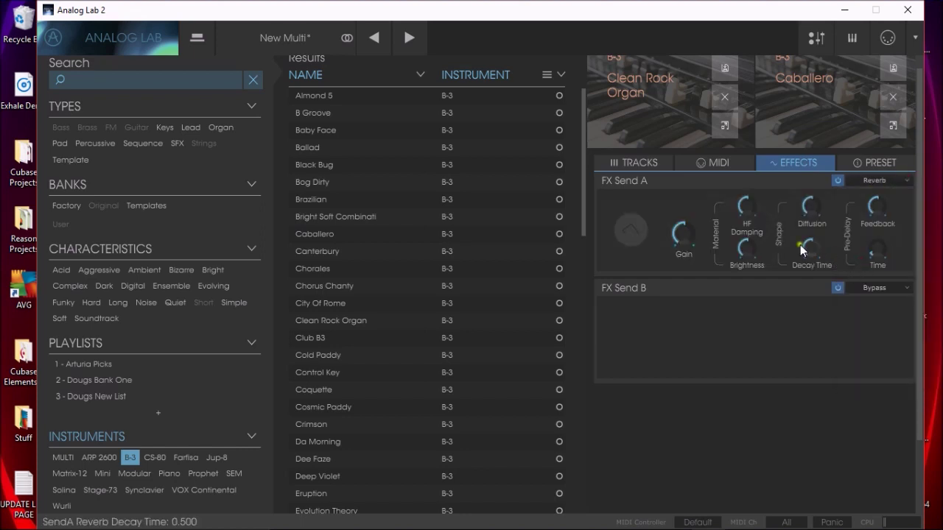
{"action": "left_click_drag", "start_coordinate": [872, 255], "coordinate": [894, 166]}
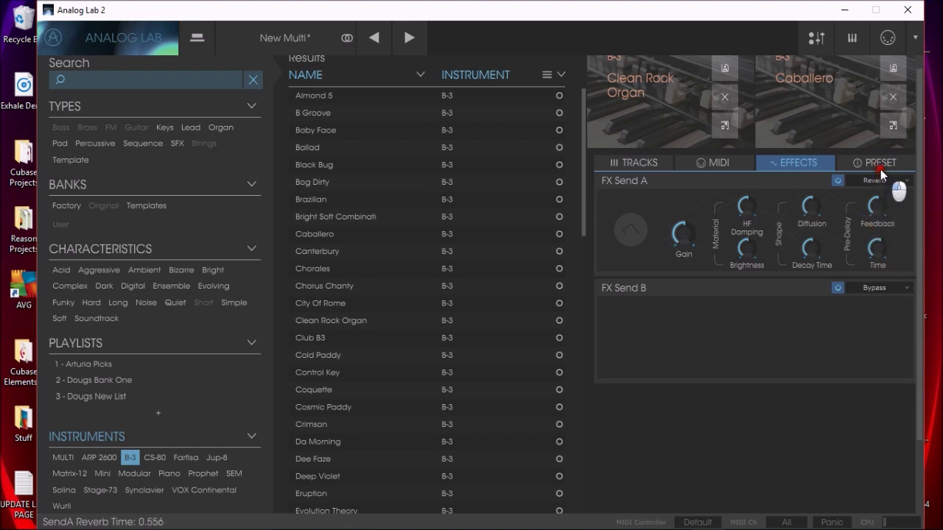
{"action": "left_click", "coordinate": [655, 161]}
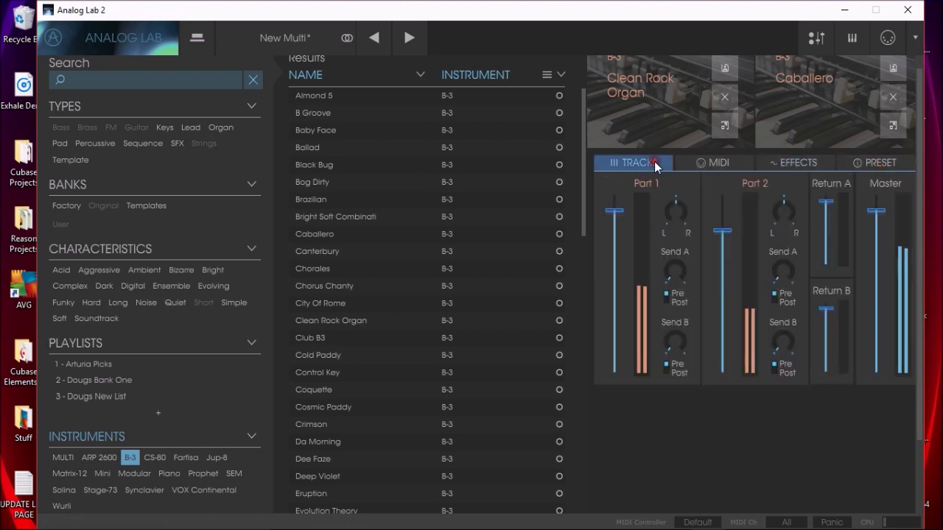
{"action": "left_click_drag", "start_coordinate": [782, 272], "coordinate": [816, 168]}
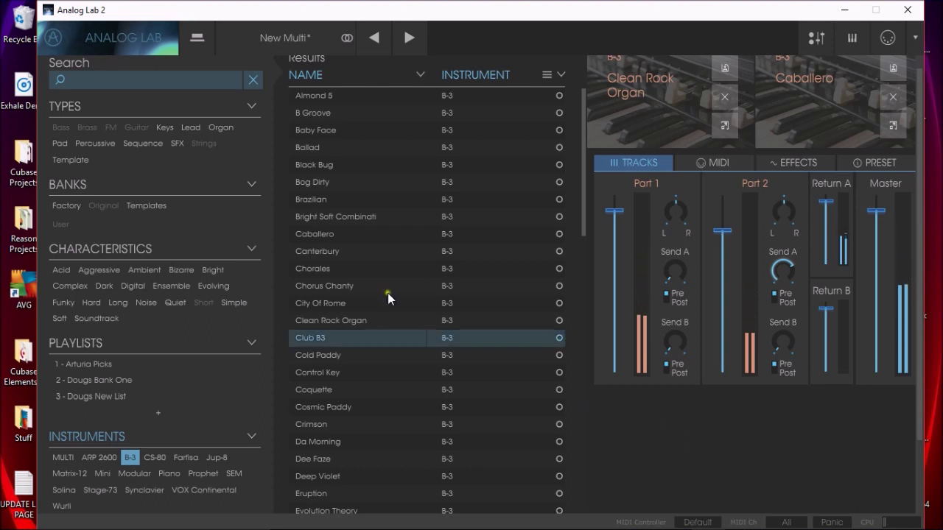
Save the multi as Space Organ Delay in the User bank, replacing the author field with the creator's own name
{"action": "left_click", "coordinate": [282, 41]}
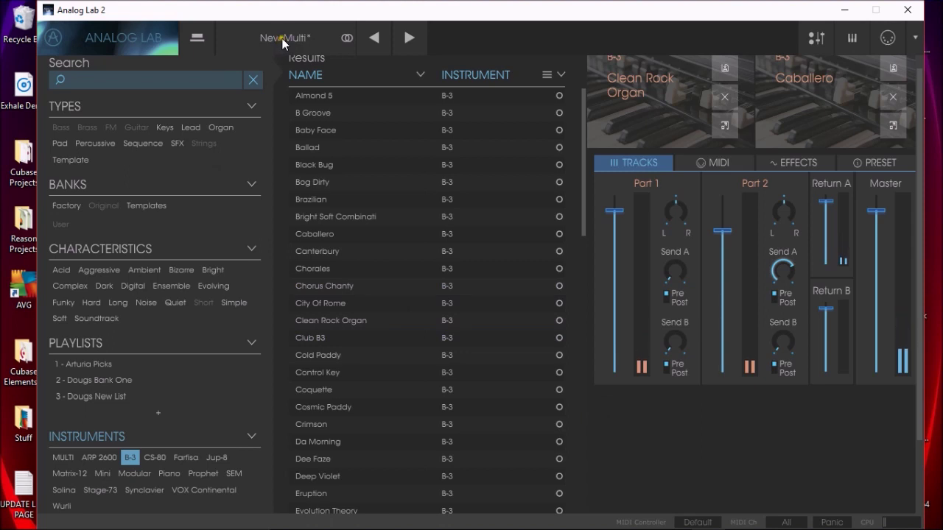
{"action": "left_click", "coordinate": [190, 46]}
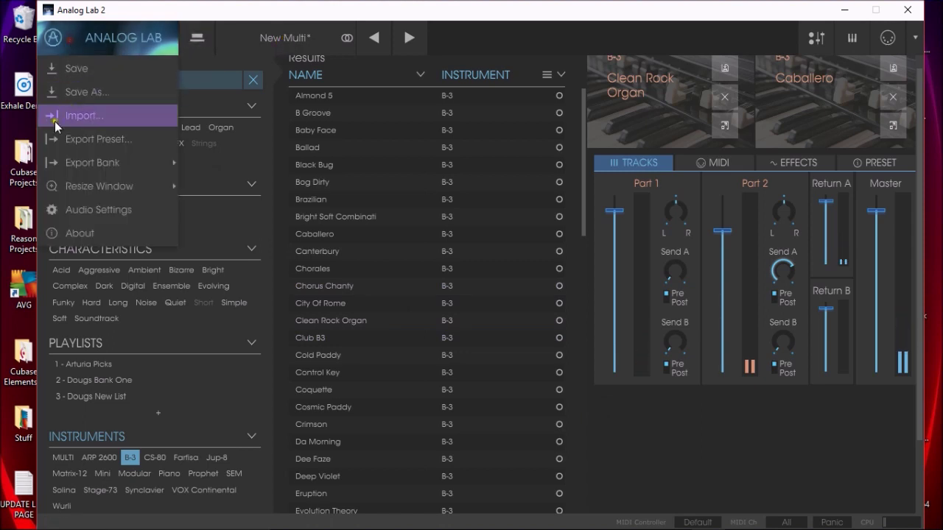
{"action": "left_click", "coordinate": [72, 94]}
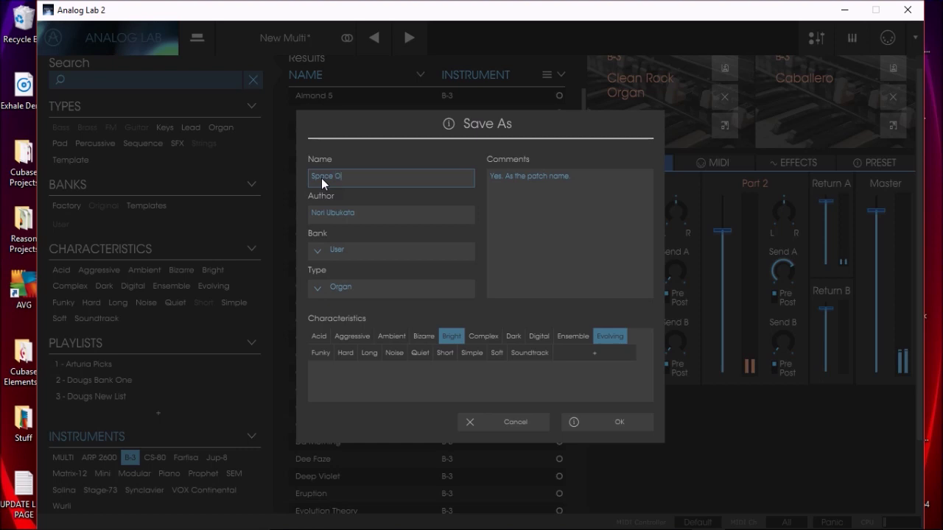
{"action": "type", "text": "an Delay"}
{"action": "left_click", "coordinate": [376, 212]}
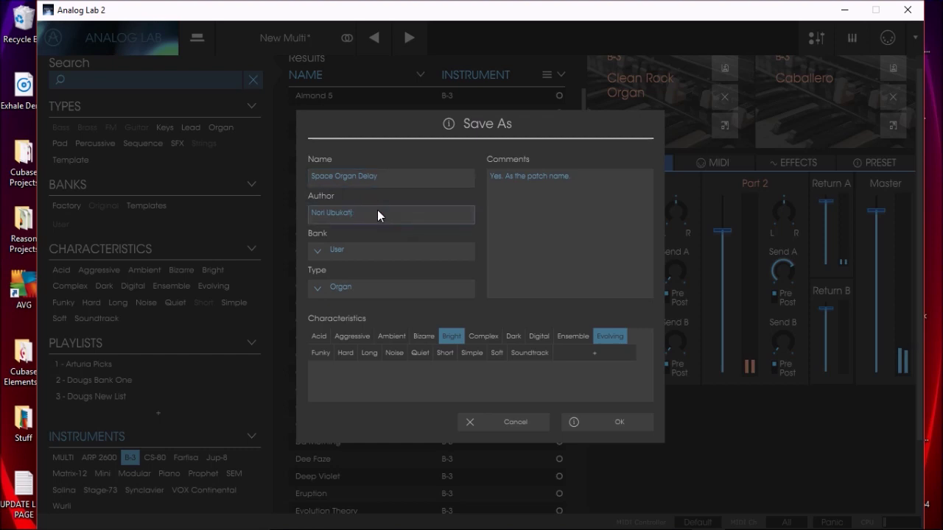
{"action": "key", "text": "BackSpace"}
{"action": "key", "text": "BackSpace"}
{"action": "key", "text": "BackSpace"}
{"action": "key", "text": "BackSpace"}
{"action": "key", "text": "BackSpace"}
{"action": "key", "text": "BackSpace"}
{"action": "key", "text": "BackSpace"}
{"action": "key", "text": "BackSpace"}
{"action": "key", "text": "BackSpace"}
{"action": "key", "text": "BackSpace"}
{"action": "key", "text": "BackSpace"}
{"action": "key", "text": "BackSpace"}
{"action": "type", "text": "Doug"}
{"action": "left_click", "coordinate": [614, 420]}
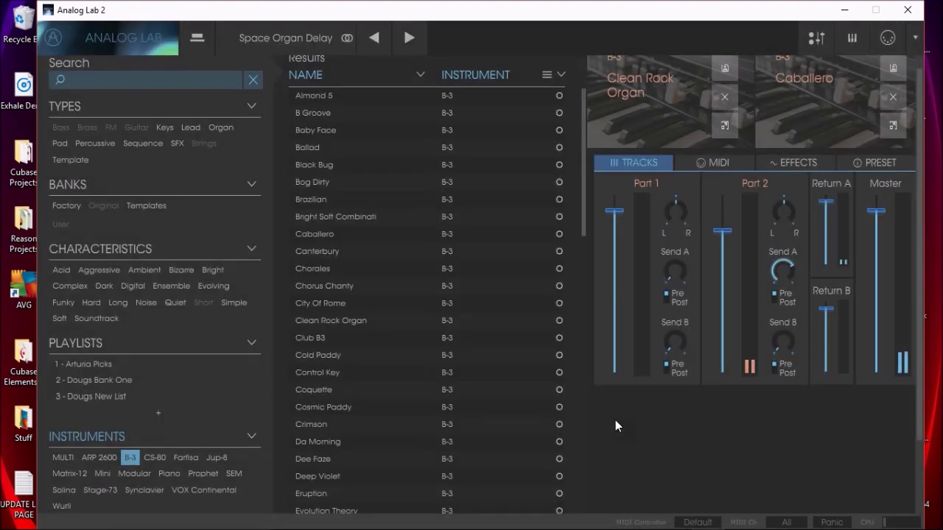
Filter the list to multis in the User bank and audition Koto Strings and Space Organ Delay
{"action": "left_click", "coordinate": [62, 455]}
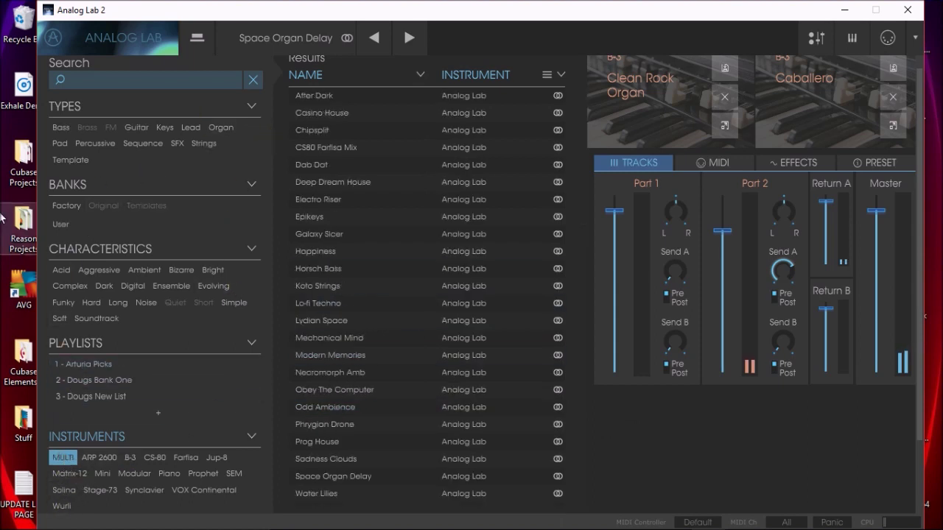
{"action": "left_click", "coordinate": [62, 224]}
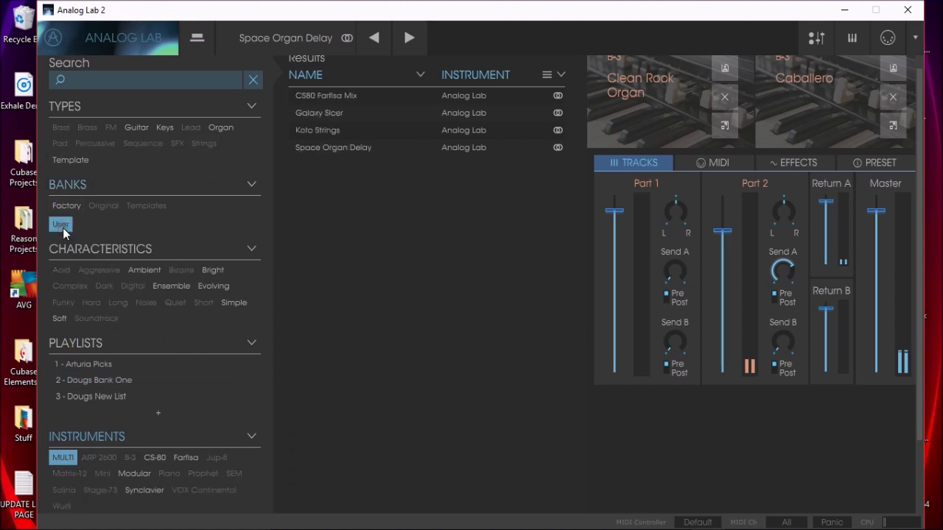
{"action": "left_click", "coordinate": [331, 132]}
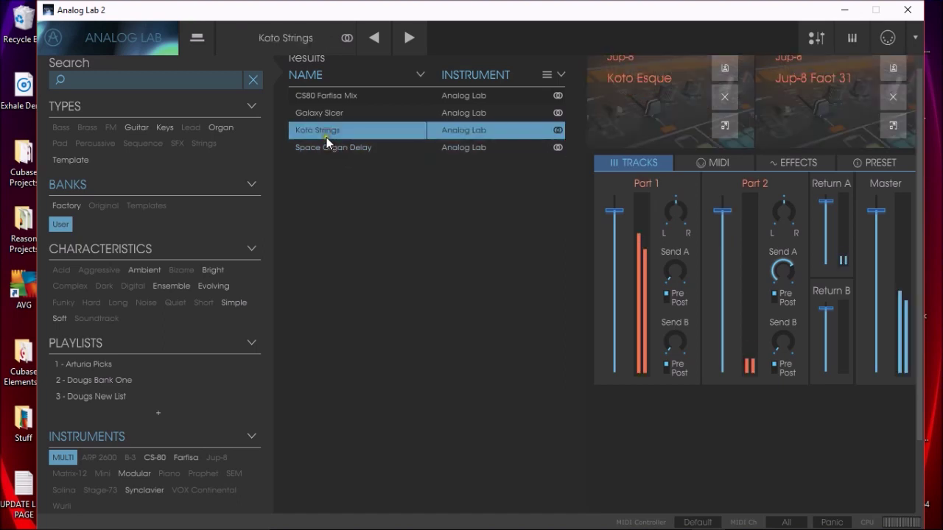
{"action": "left_click", "coordinate": [327, 147]}
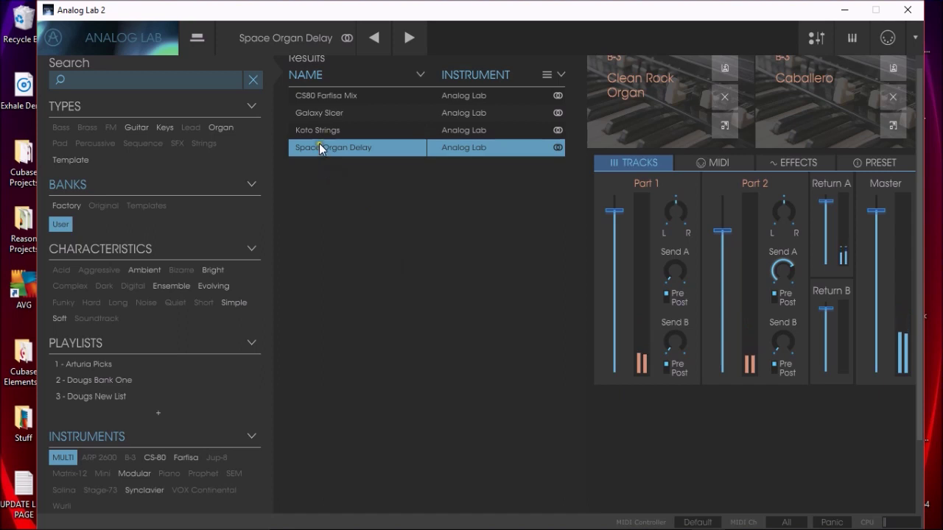
Add the Space Organ Delay multi to playlist 3 and open that playlist
{"action": "left_click_drag", "start_coordinate": [319, 148], "coordinate": [86, 397]}
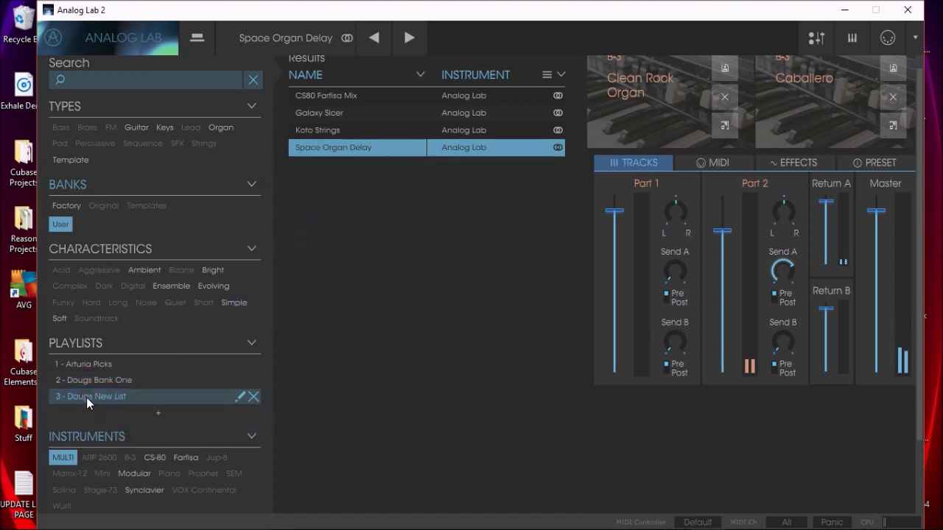
{"action": "left_click", "coordinate": [86, 397]}
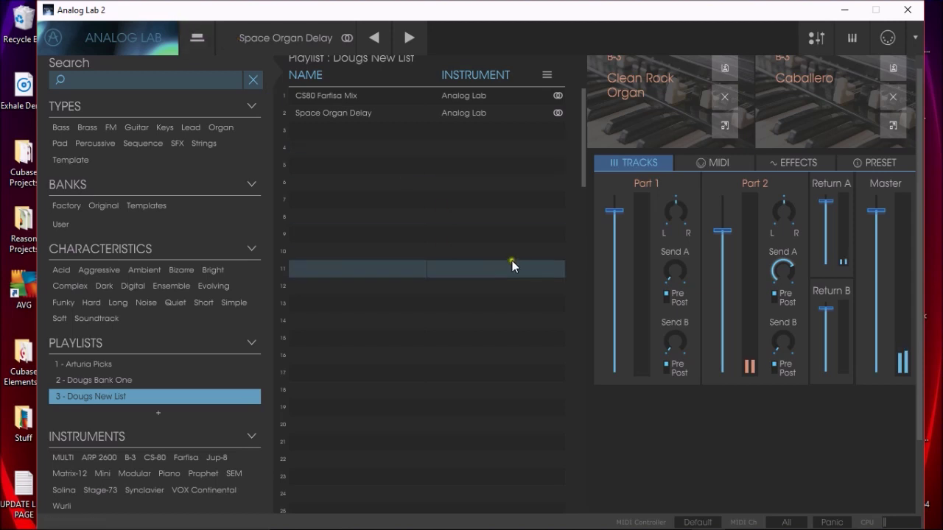
Filter the presets to Brass on the CS-80 and audition Control Horns, Flute Salad, Jumpin, Major Freeway, Nelson Can Use It2 and Slow Brass
{"action": "left_click", "coordinate": [80, 127]}
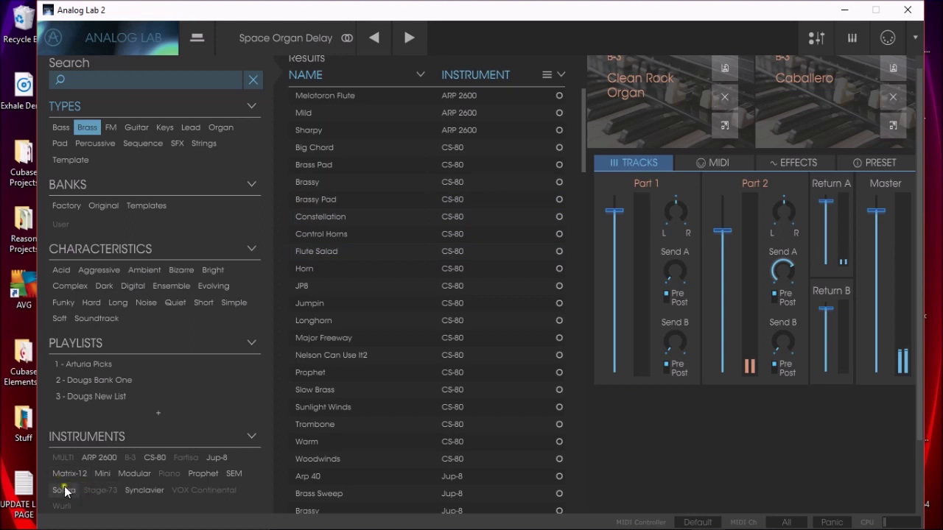
{"action": "left_click", "coordinate": [155, 458]}
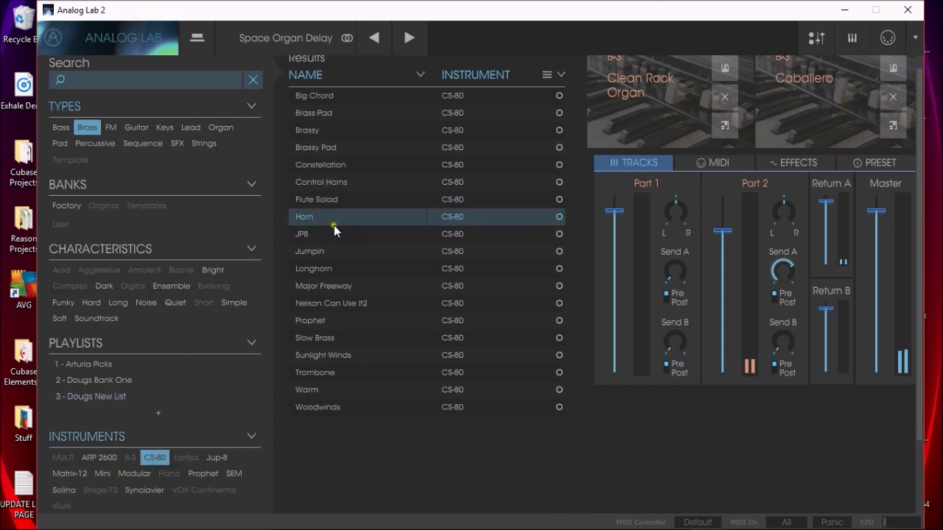
{"action": "left_click_drag", "start_coordinate": [313, 224], "coordinate": [314, 225]}
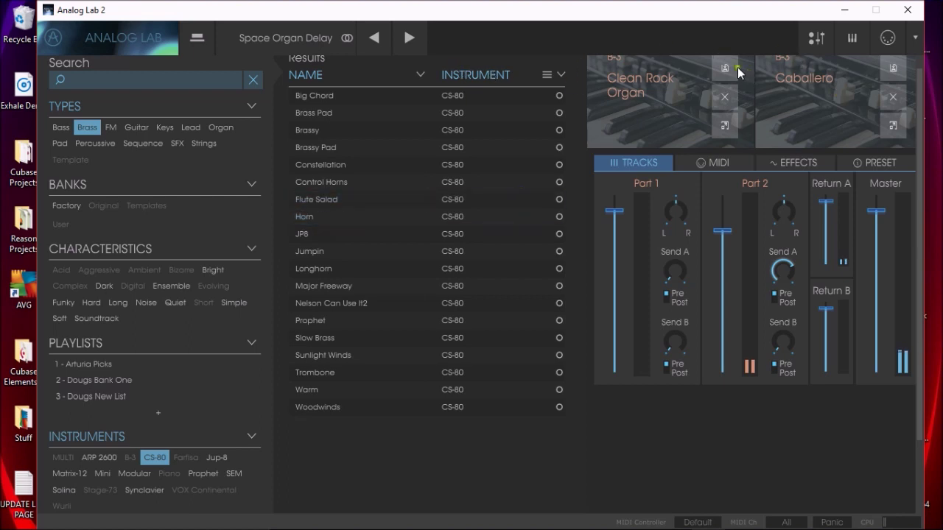
{"action": "left_click", "coordinate": [320, 184]}
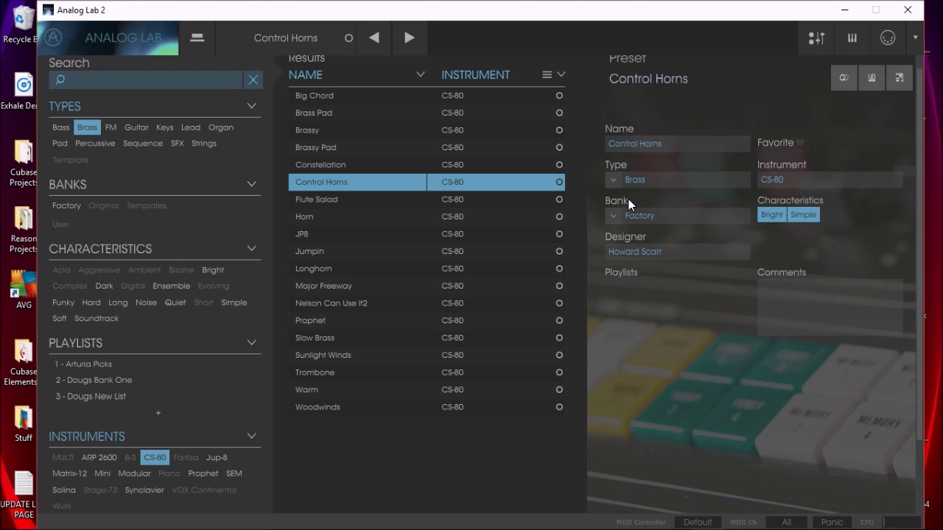
{"action": "left_click", "coordinate": [302, 198]}
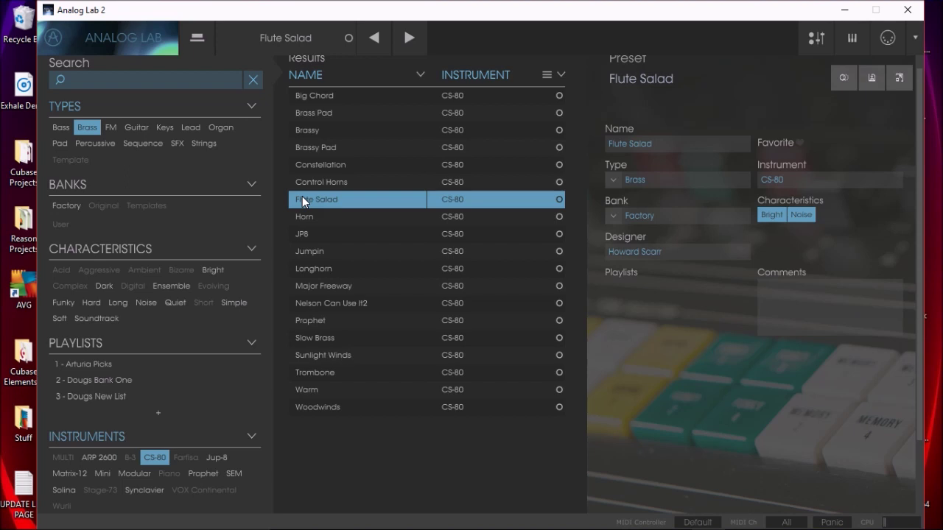
{"action": "left_click", "coordinate": [314, 254]}
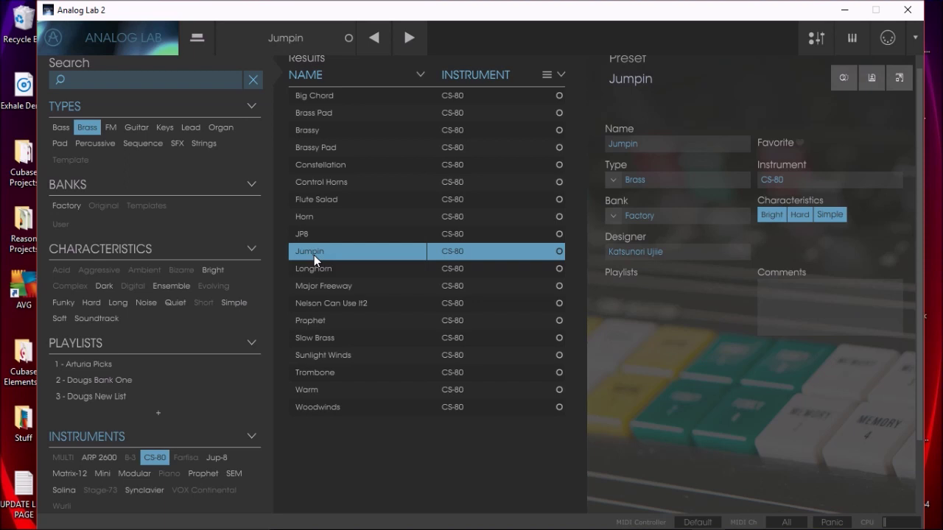
{"action": "left_click", "coordinate": [330, 289]}
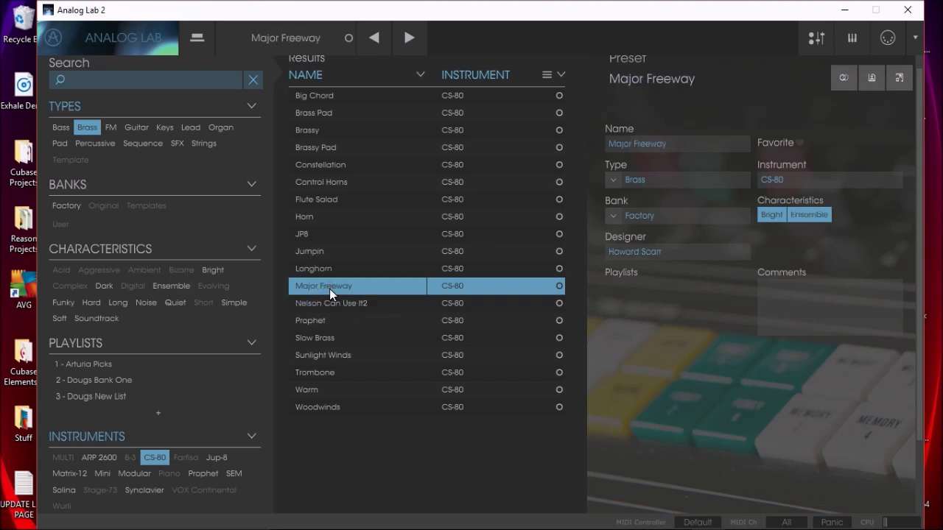
{"action": "left_click", "coordinate": [333, 303]}
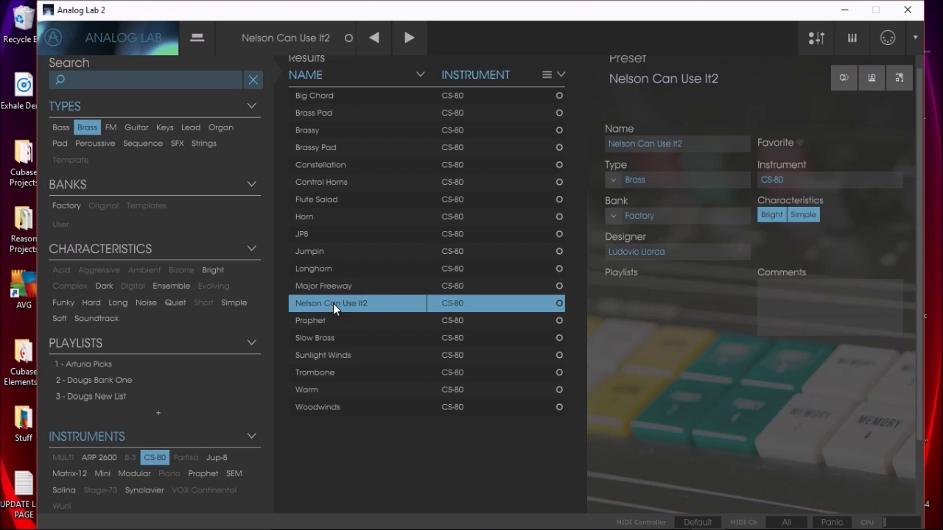
{"action": "left_click", "coordinate": [357, 337]}
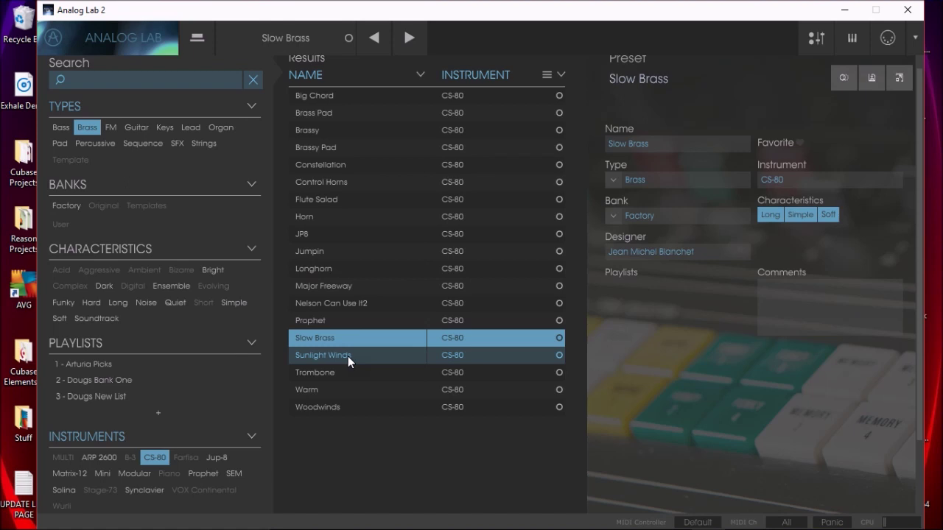
Remove the Brass filter and audition Alex Is Akid, and filter to Ensemble to audition Fasza Synth, Evolution, Major Freeway and Mod Balloon
{"action": "left_click", "coordinate": [87, 128]}
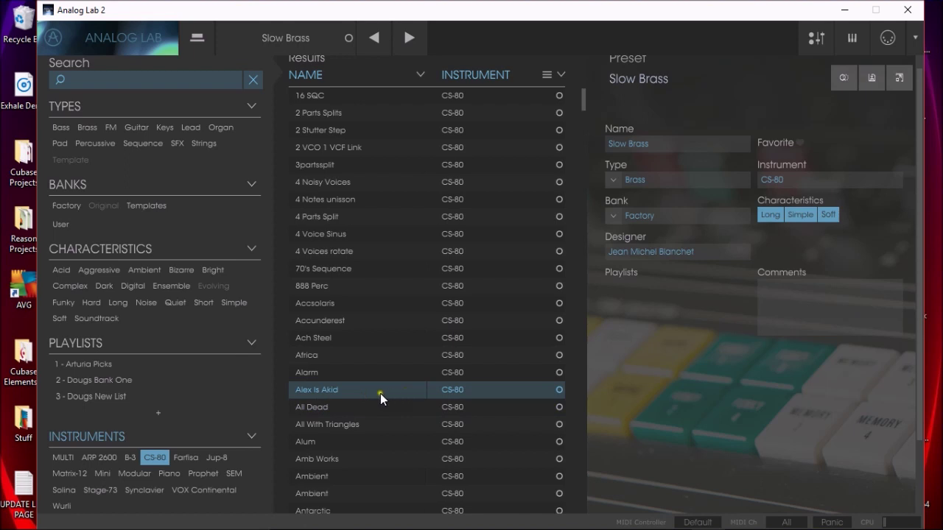
{"action": "left_click", "coordinate": [348, 396]}
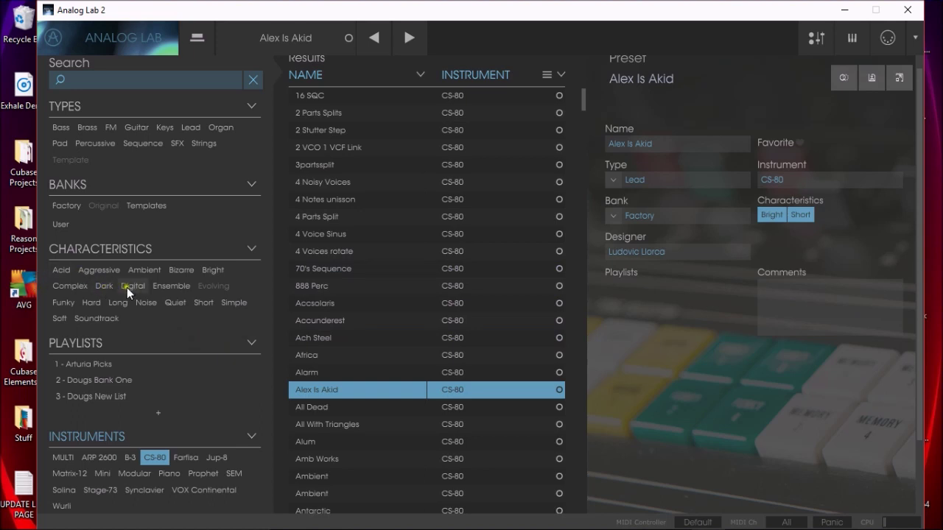
{"action": "left_click", "coordinate": [165, 292]}
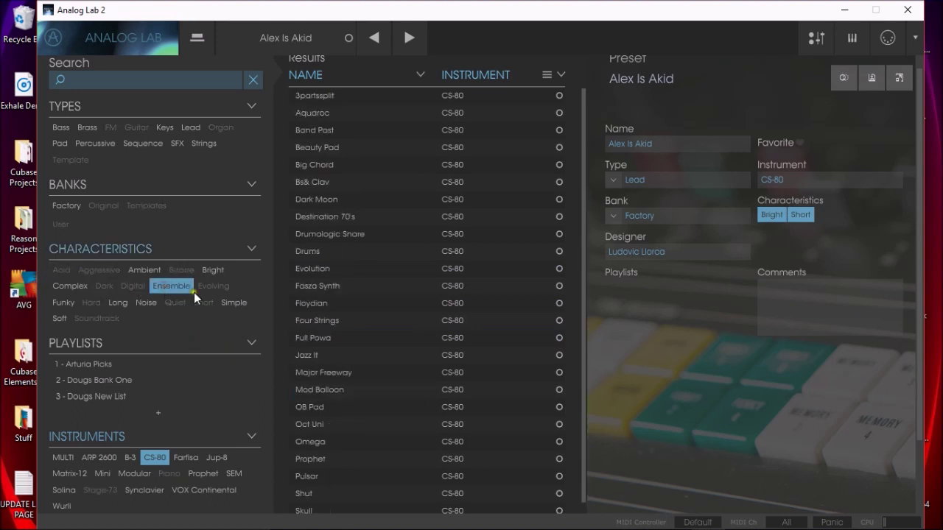
{"action": "left_click", "coordinate": [335, 285]}
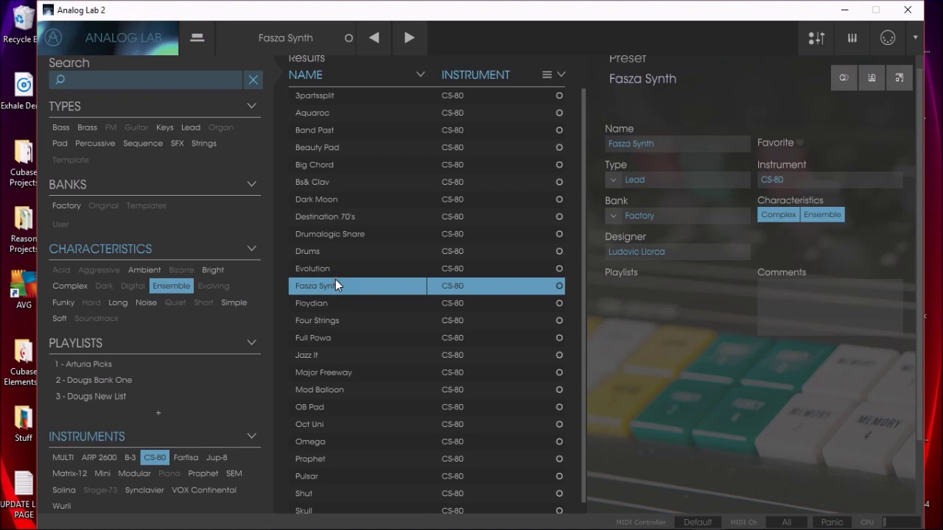
{"action": "left_click", "coordinate": [328, 271]}
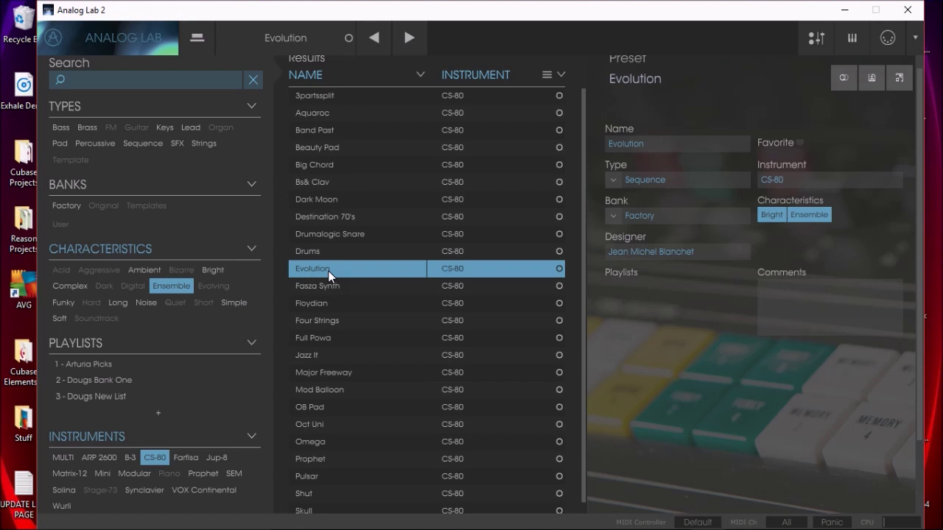
{"action": "left_click", "coordinate": [341, 374]}
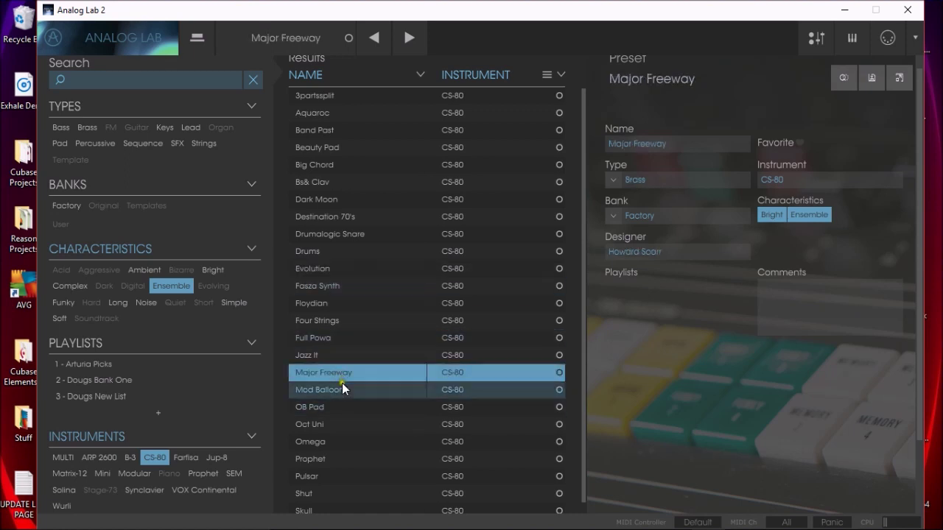
{"action": "left_click", "coordinate": [342, 386]}
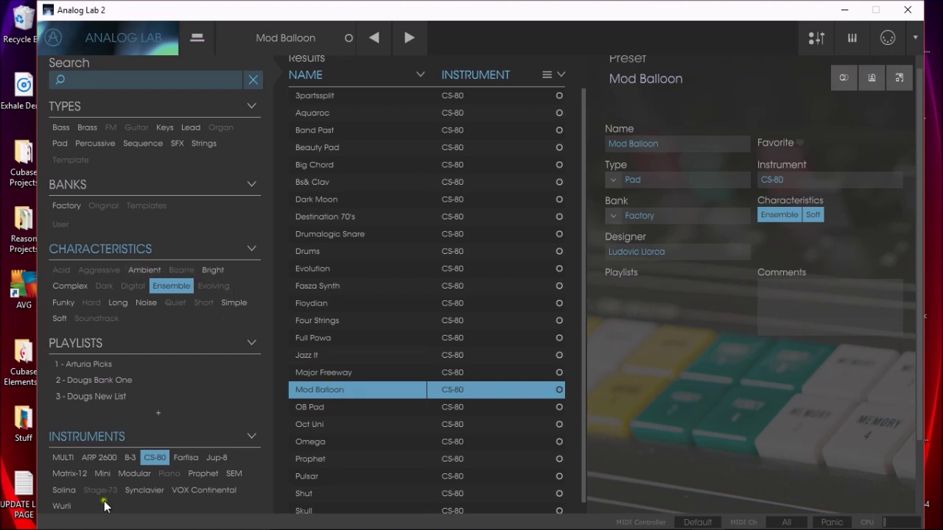
Filter the presets to SFX on the Modular without the Ensemble characteristic, and audition Alie, Bell Dong and Colony
{"action": "left_click", "coordinate": [133, 475]}
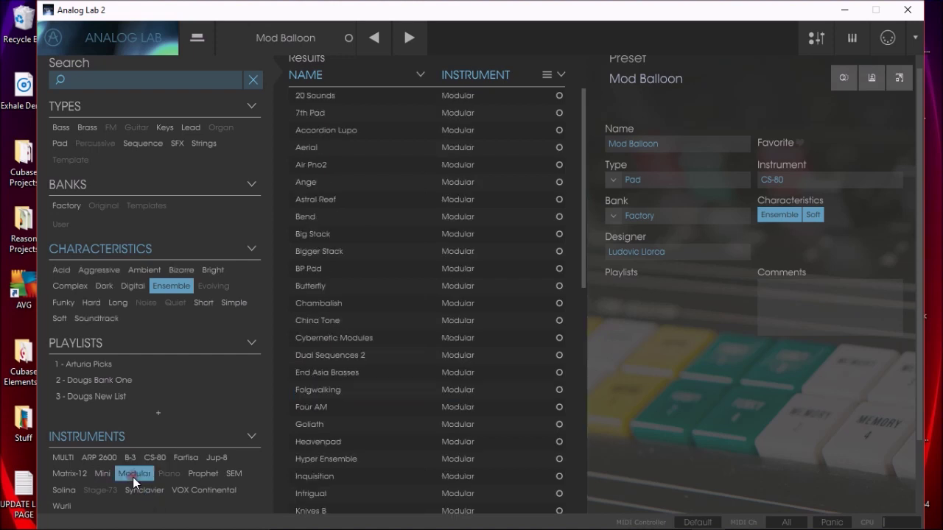
{"action": "left_click", "coordinate": [178, 142]}
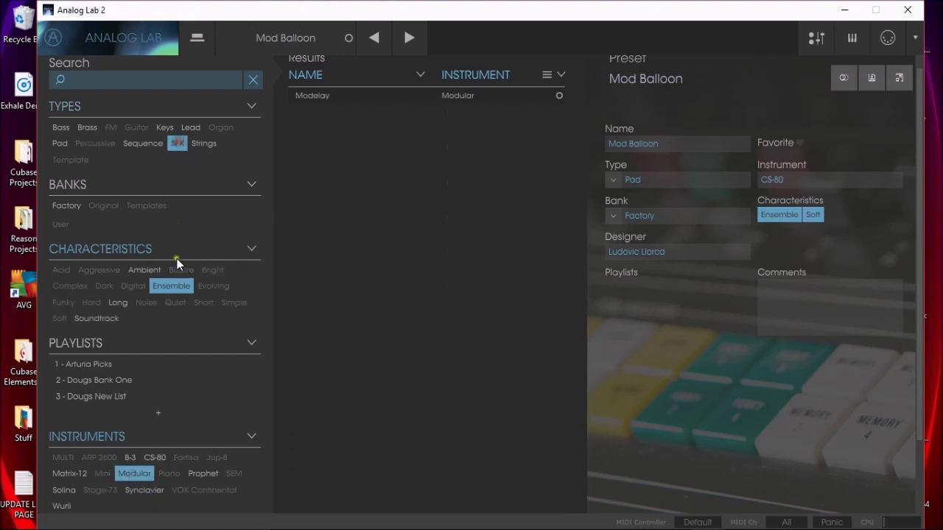
{"action": "left_click", "coordinate": [176, 287]}
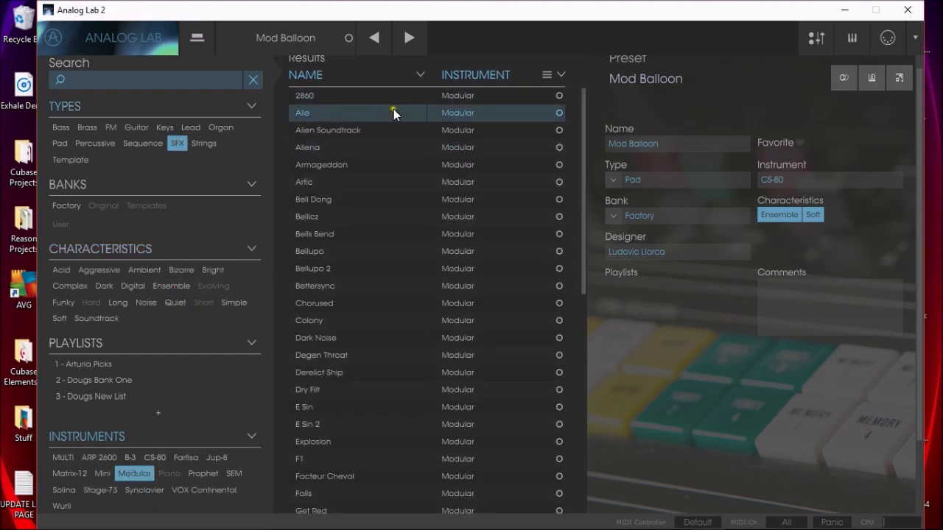
{"action": "left_click", "coordinate": [423, 112]}
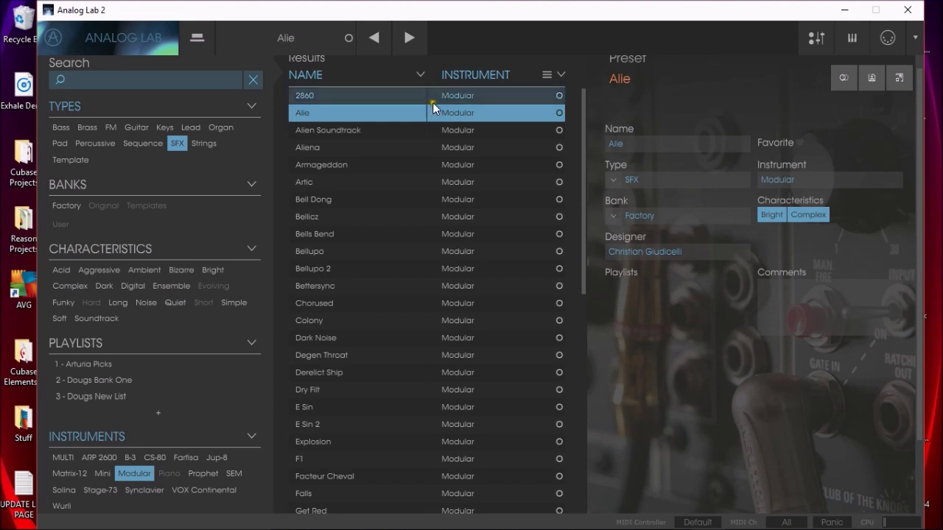
{"action": "left_click", "coordinate": [304, 199]}
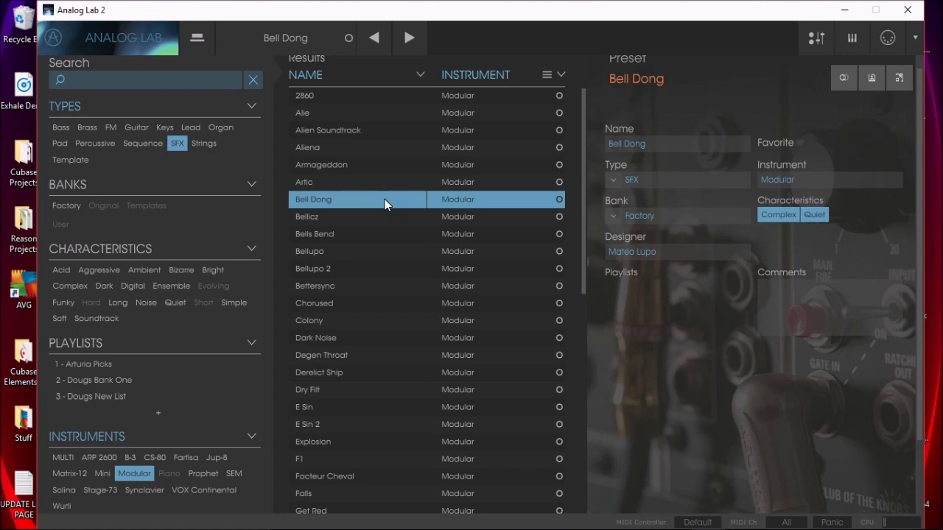
{"action": "left_click", "coordinate": [376, 324]}
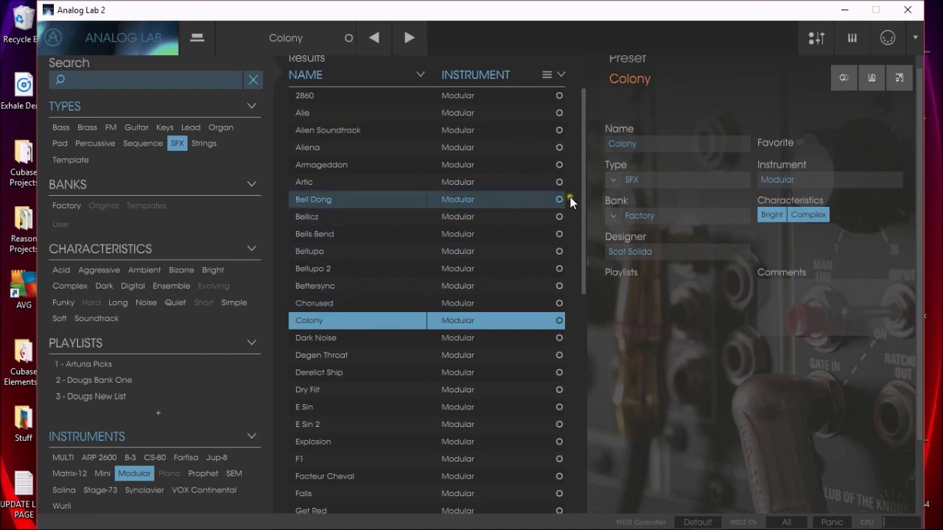
Open the Modular instrument editor for the Colony preset, examine its patched filter, envelope, oscillator and mixer modules, and close the editor
{"action": "mouse_move", "coordinate": [582, 203]}
{"action": "left_mouse_down"}
{"action": "mouse_move", "coordinate": [585, 250]}
{"action": "mouse_move", "coordinate": [590, 186]}
{"action": "left_mouse_up"}
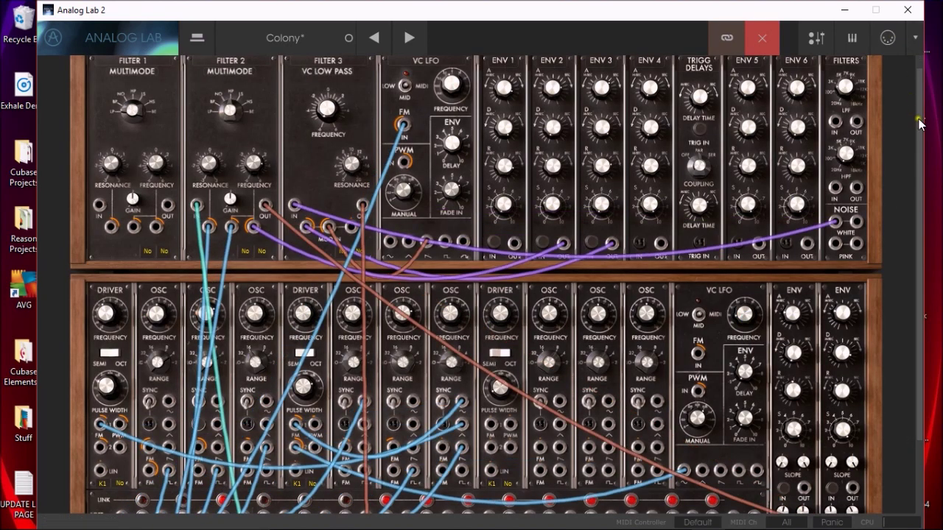
{"action": "mouse_move", "coordinate": [919, 124]}
{"action": "left_mouse_down"}
{"action": "mouse_move", "coordinate": [920, 110]}
{"action": "mouse_move", "coordinate": [928, 342]}
{"action": "left_mouse_up"}
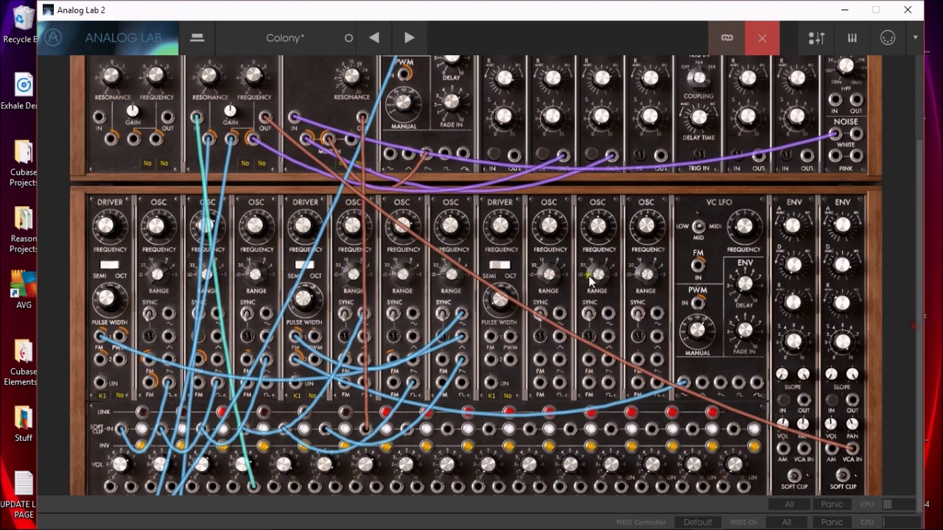
{"action": "left_click", "coordinate": [922, 193]}
{"action": "left_click_drag", "start_coordinate": [922, 193], "coordinate": [897, 146]}
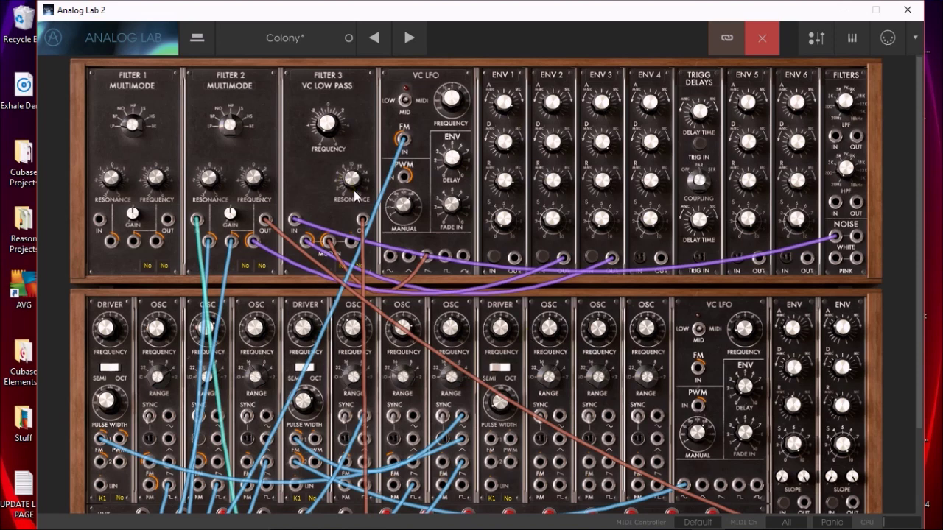
{"action": "left_click", "coordinate": [455, 63]}
{"action": "left_click", "coordinate": [405, 230]}
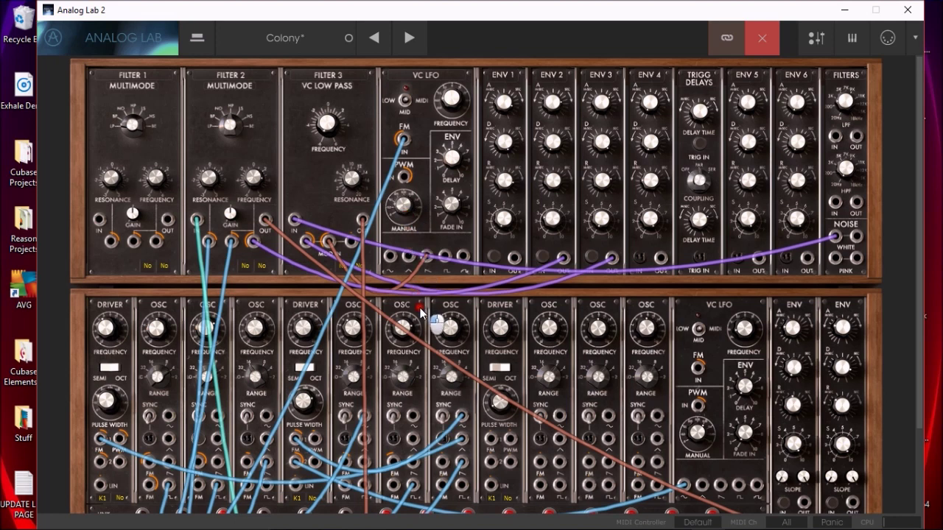
{"action": "left_click", "coordinate": [402, 411]}
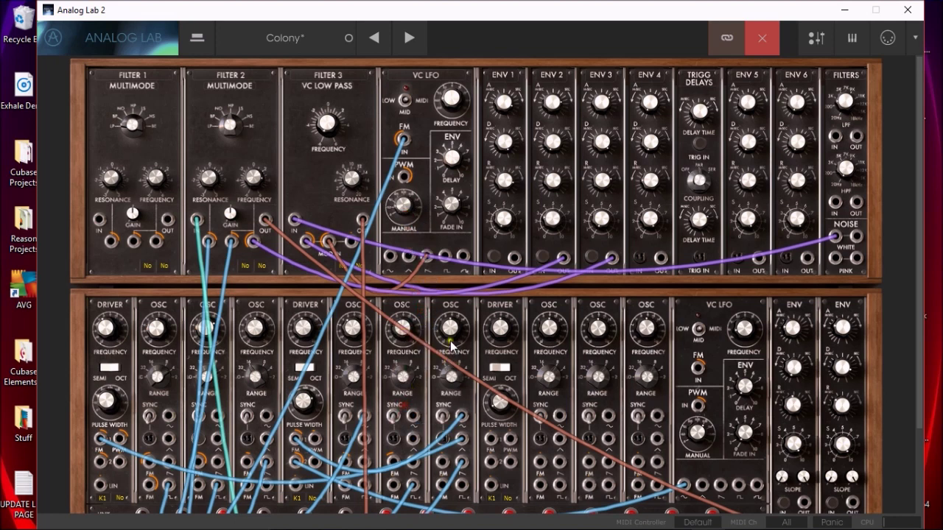
{"action": "left_click", "coordinate": [109, 322]}
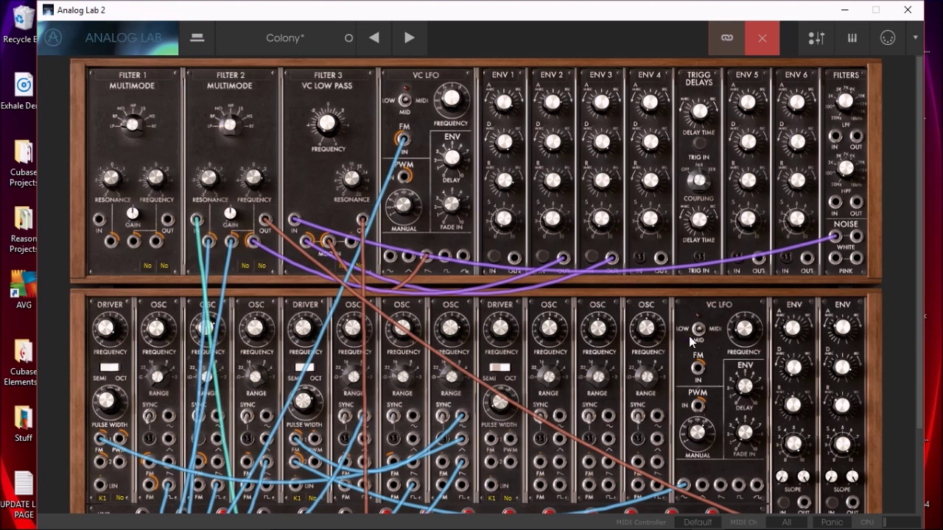
{"action": "left_click", "coordinate": [760, 40]}
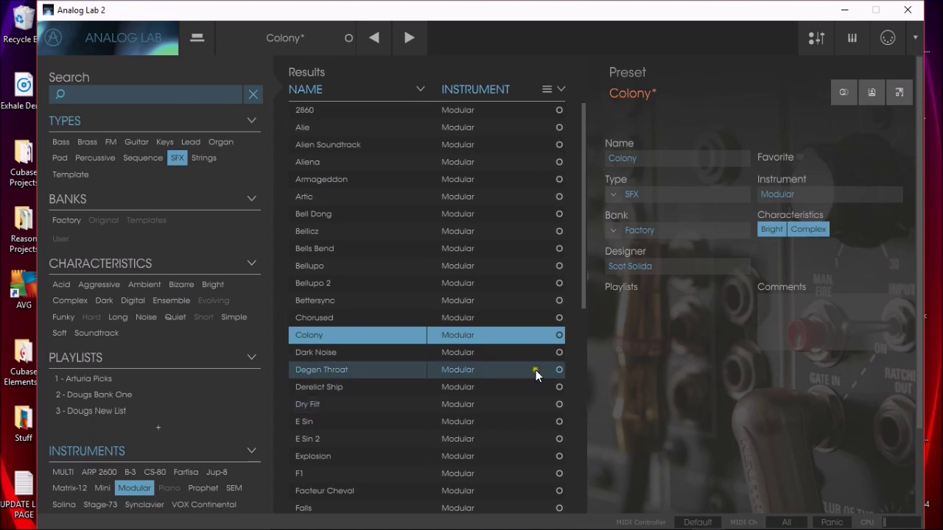
Audition Derelict Ship, switch the type filter from SFX to Lead, and audition Cor Chasse, Cosmo Surfin and Formant Lead
{"action": "left_click", "coordinate": [446, 389]}
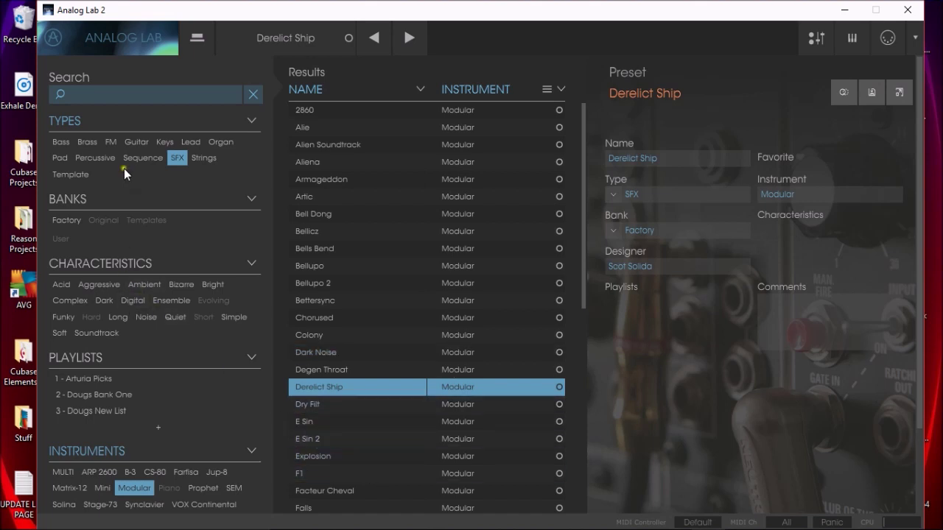
{"action": "left_click", "coordinate": [176, 159]}
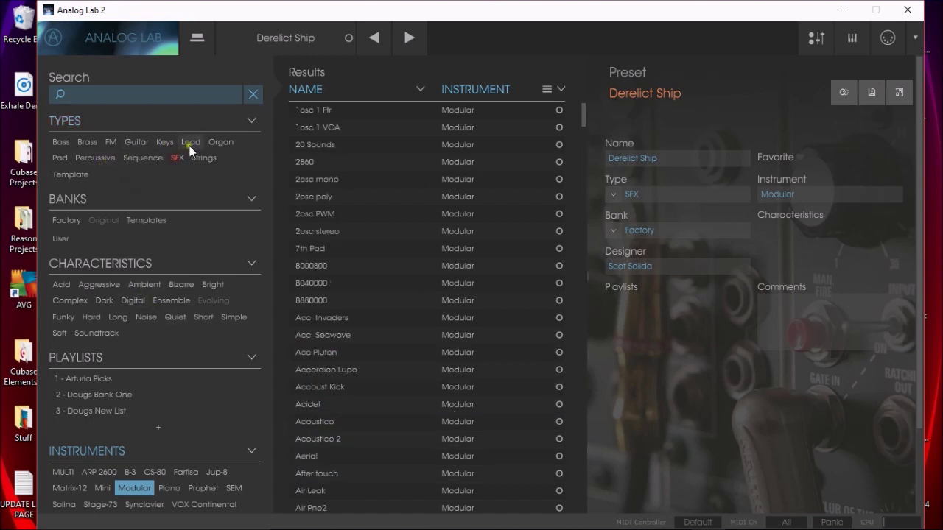
{"action": "left_click", "coordinate": [190, 142]}
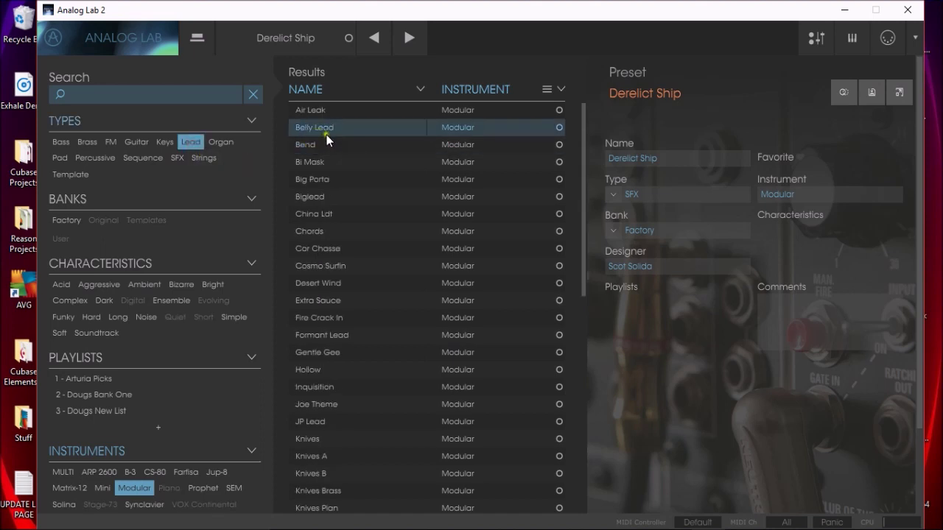
{"action": "left_click", "coordinate": [340, 248]}
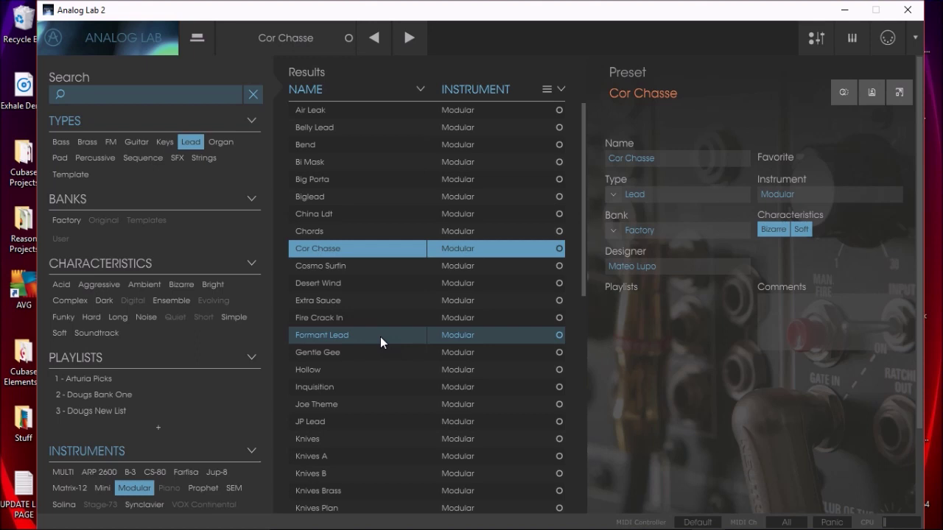
{"action": "left_click", "coordinate": [342, 265]}
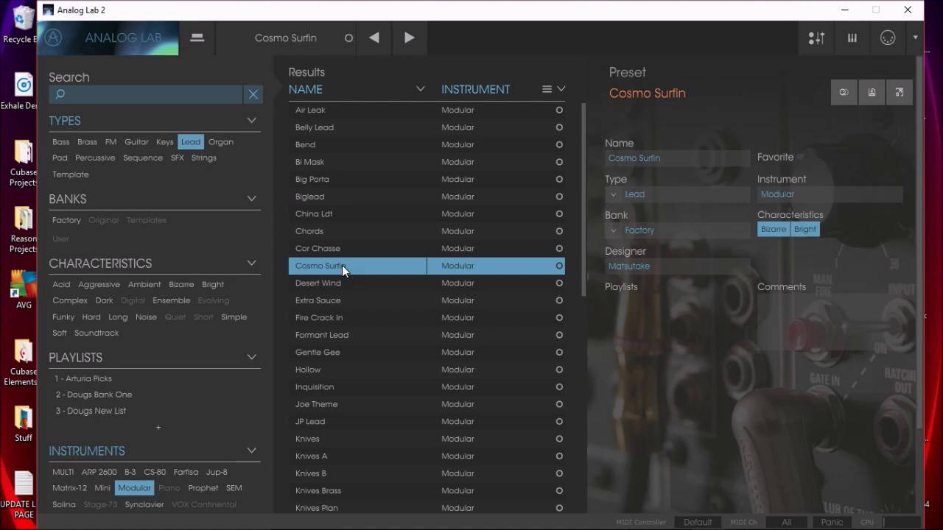
{"action": "left_click", "coordinate": [326, 337]}
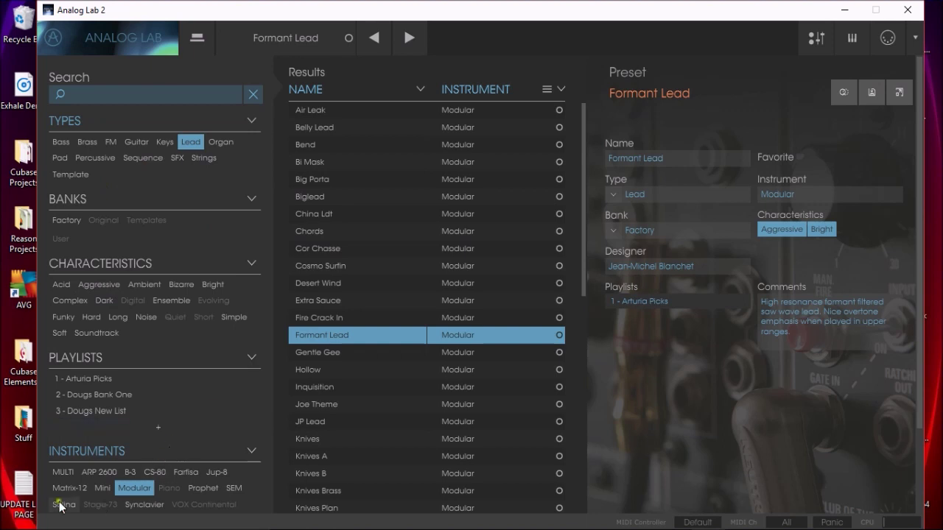
Clear the Modular instrument filter and the Lead type filter to list presets from all instruments
{"action": "left_click", "coordinate": [134, 488]}
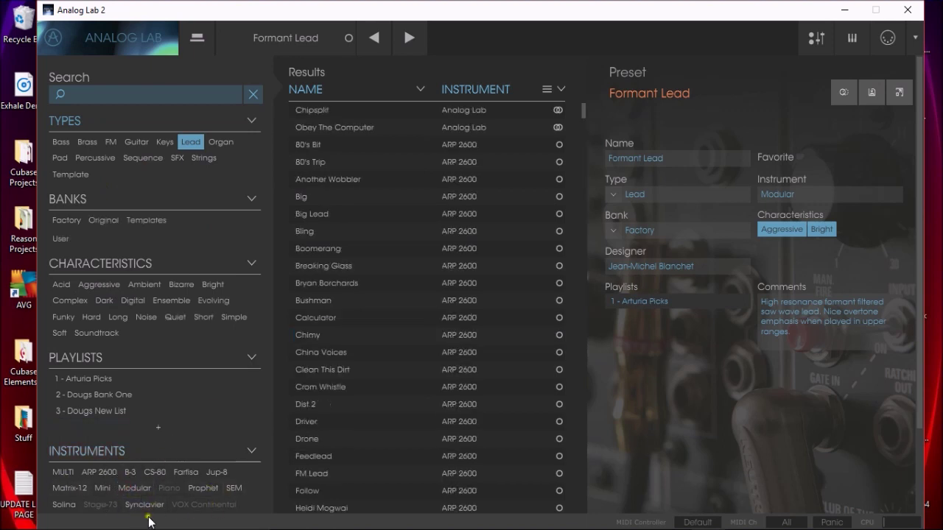
{"action": "left_click", "coordinate": [190, 142]}
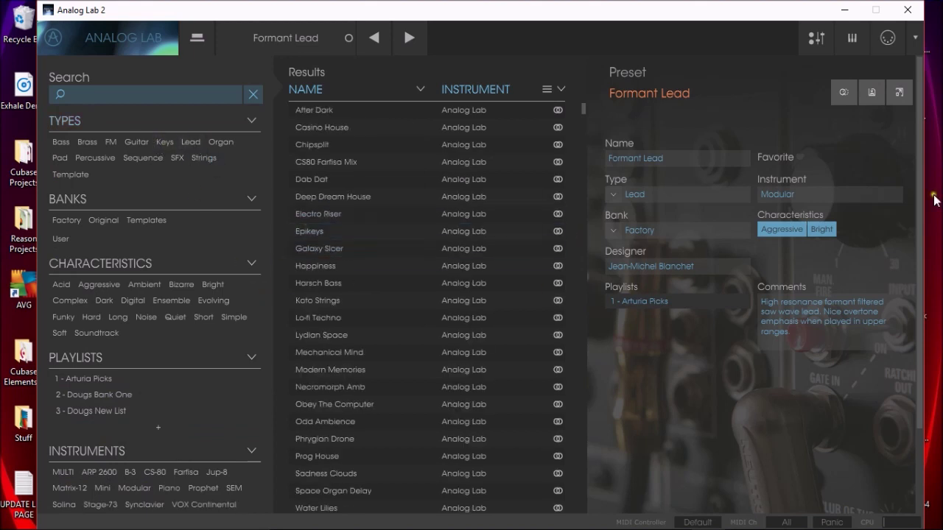
{"action": "left_click_drag", "start_coordinate": [918, 188], "coordinate": [914, 226]}
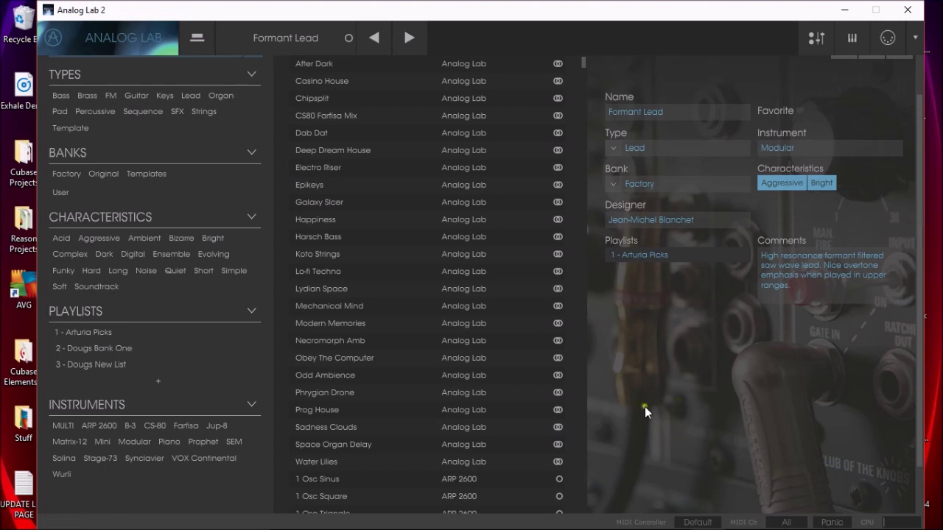
Show the studio view of all the keyboards, choose the Jup-8, and advance from its Arp Odd preset to Astral Voices
{"action": "left_click", "coordinate": [208, 43]}
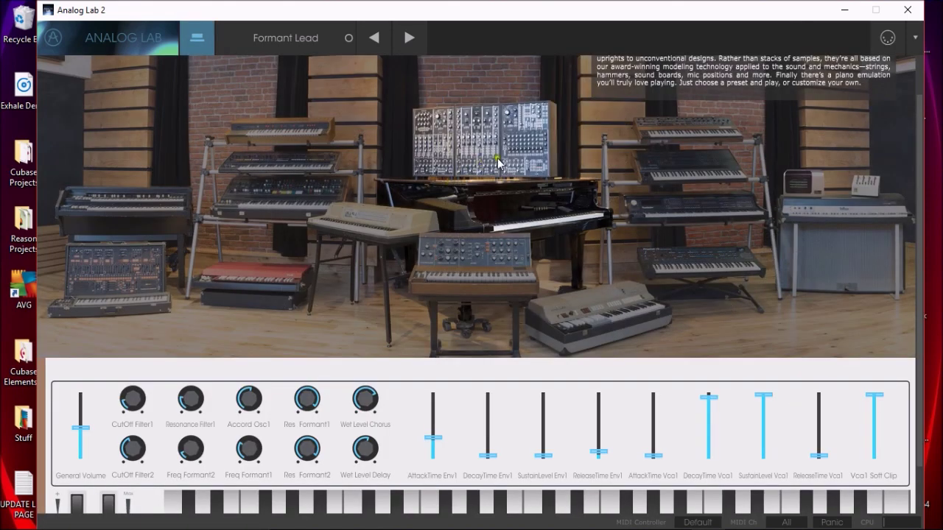
{"action": "left_click", "coordinate": [281, 164]}
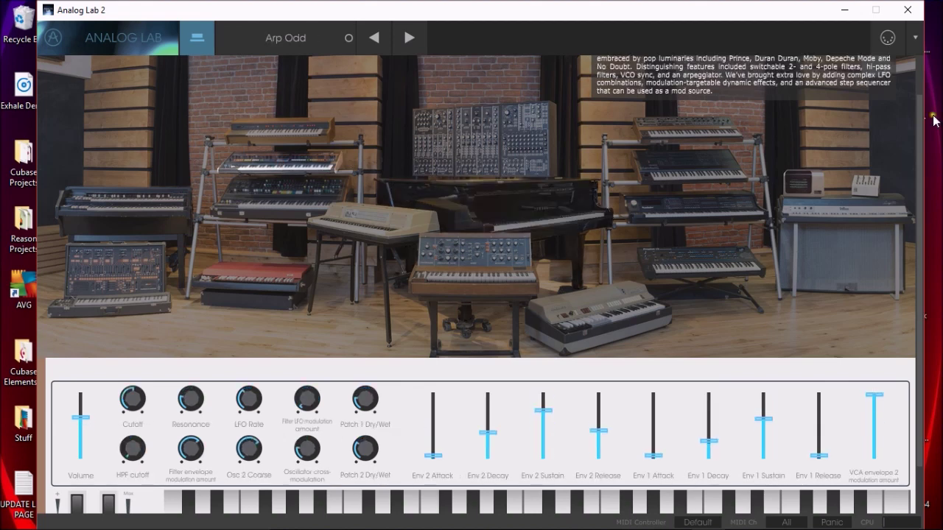
{"action": "scroll", "coordinate": [912, 71], "scroll_direction": "up", "scroll_amount": 2}
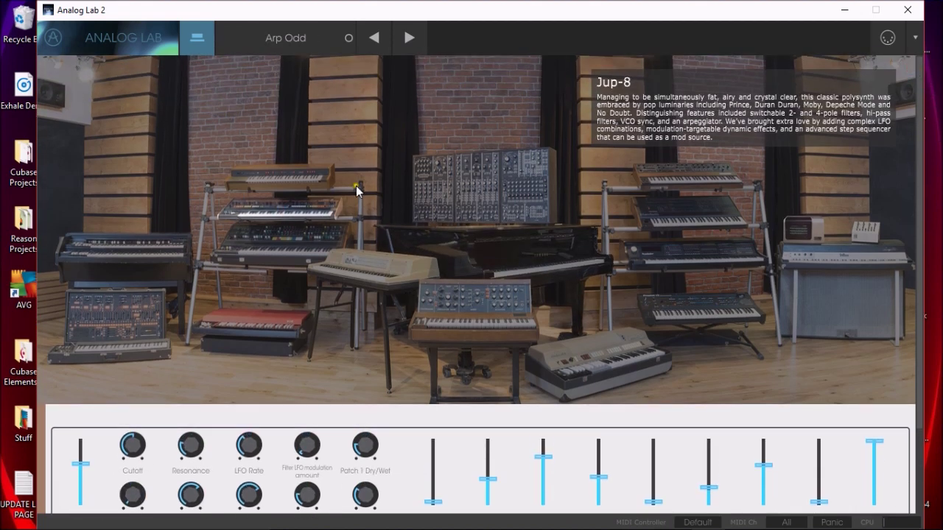
{"action": "left_click", "coordinate": [282, 38]}
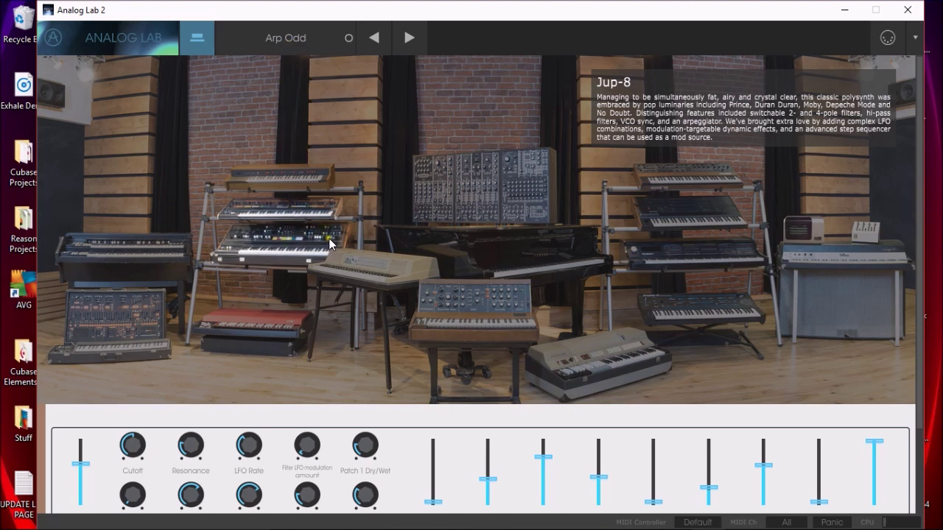
{"action": "left_click", "coordinate": [408, 39]}
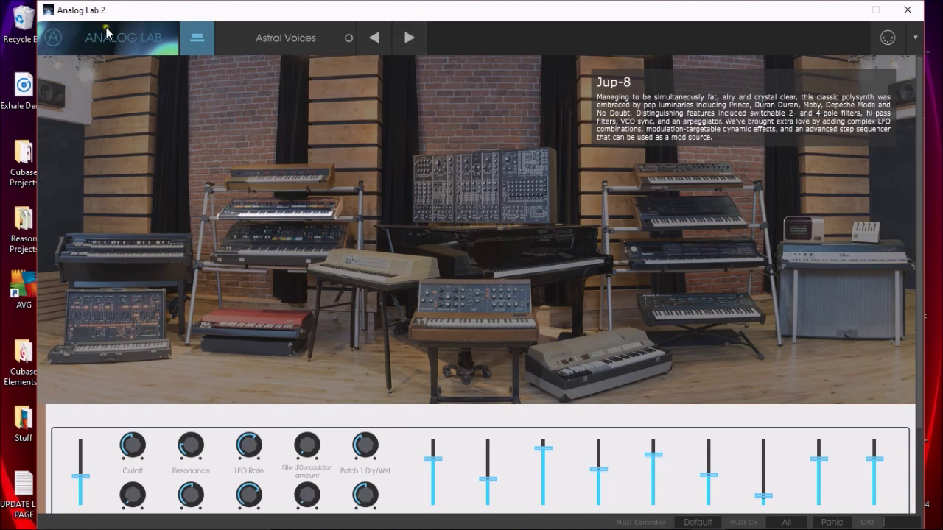
Return to the preset browser and hide both the parameter controls and the keyboard
{"action": "left_click", "coordinate": [199, 43]}
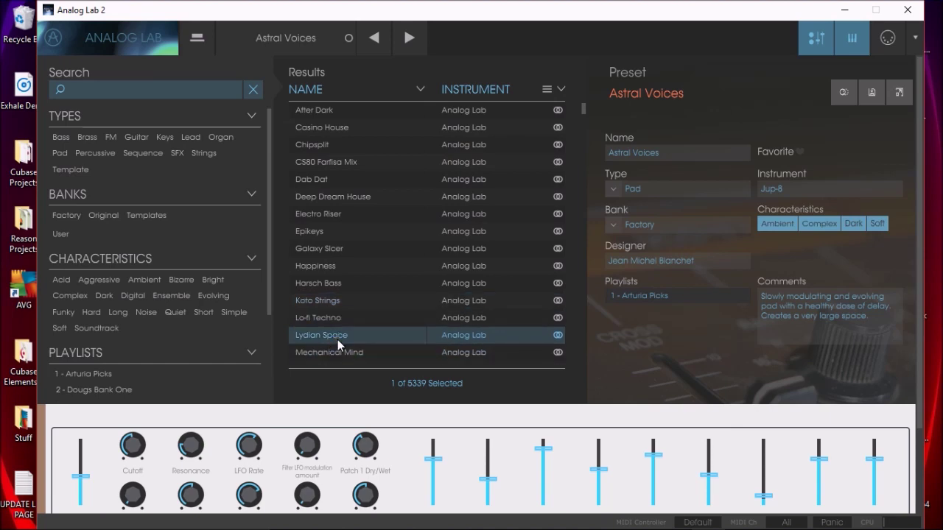
{"action": "left_click", "coordinate": [817, 38]}
{"action": "left_click", "coordinate": [854, 38]}
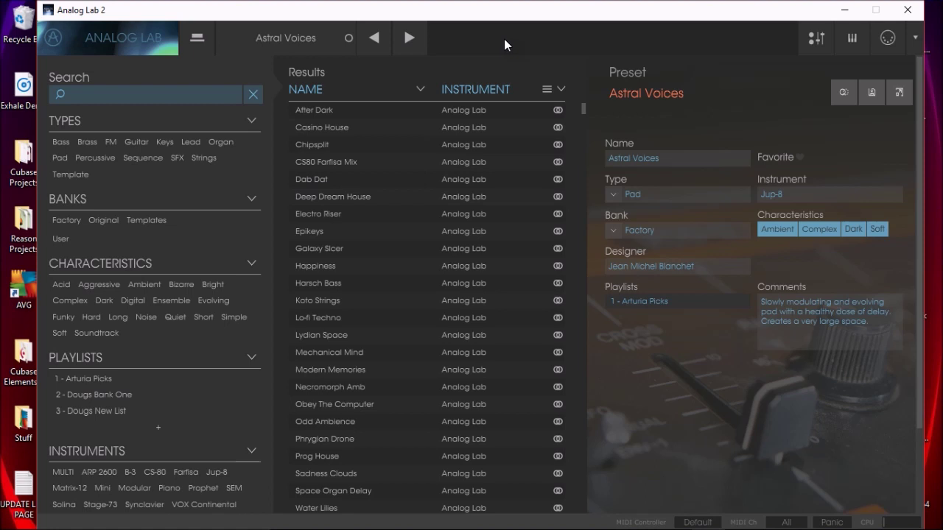
{"action": "mouse_move", "coordinate": [550, 527]}
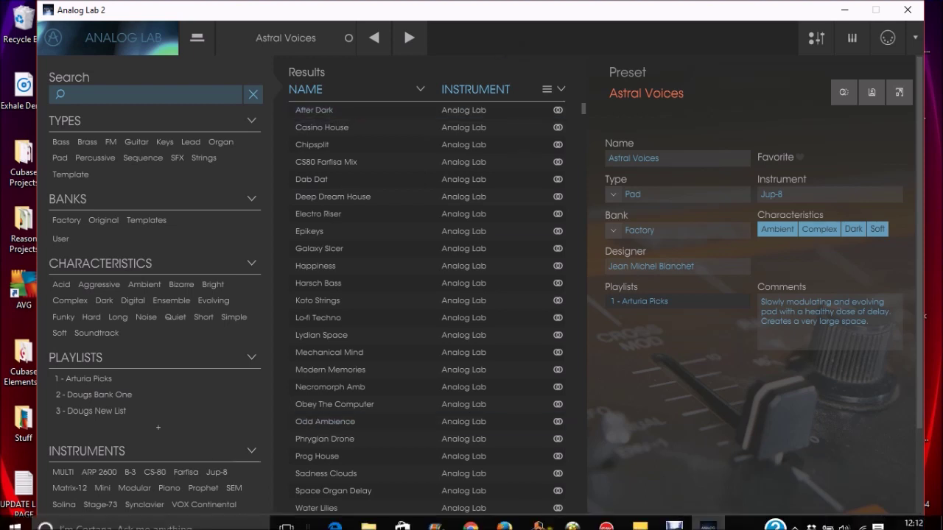